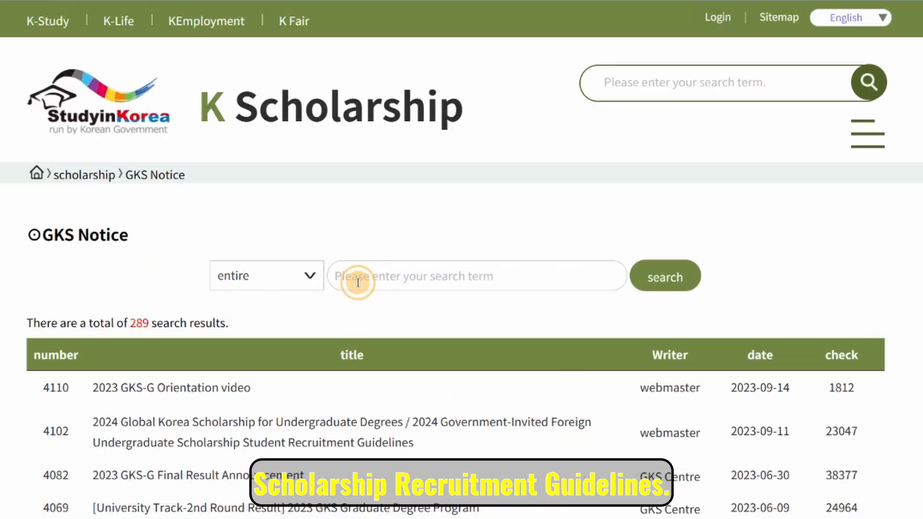
Open the 2024 Global Korea Scholarship undergraduate recruitment notice from the GKS Notice list.
left_click(358, 284)
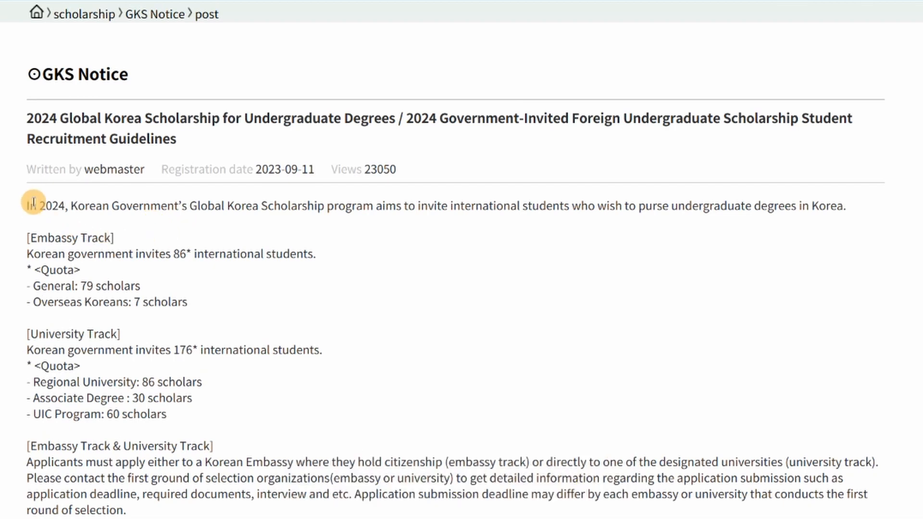
Read the notice's embassy and university track introduction, then scroll down to its six attachments.
left_click_drag(30, 204, 268, 515)
left_click(251, 244)
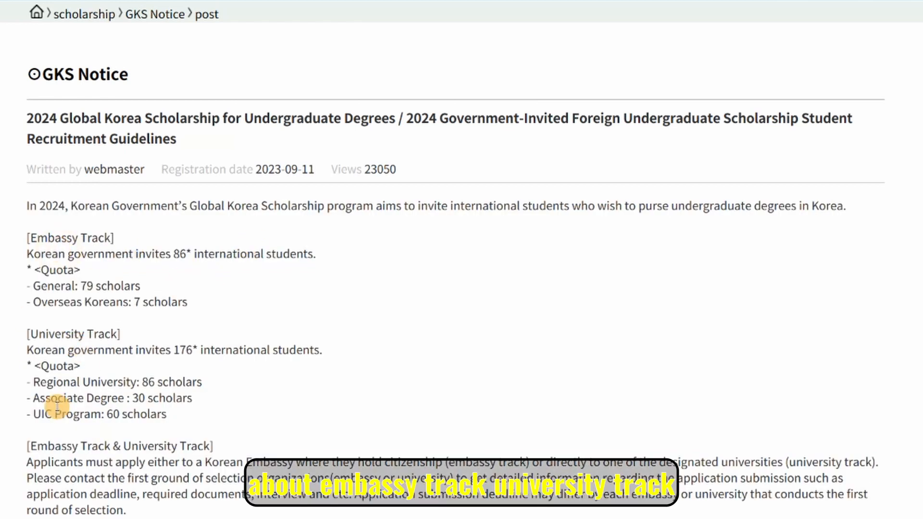
scroll(129, 406, "down", 2)
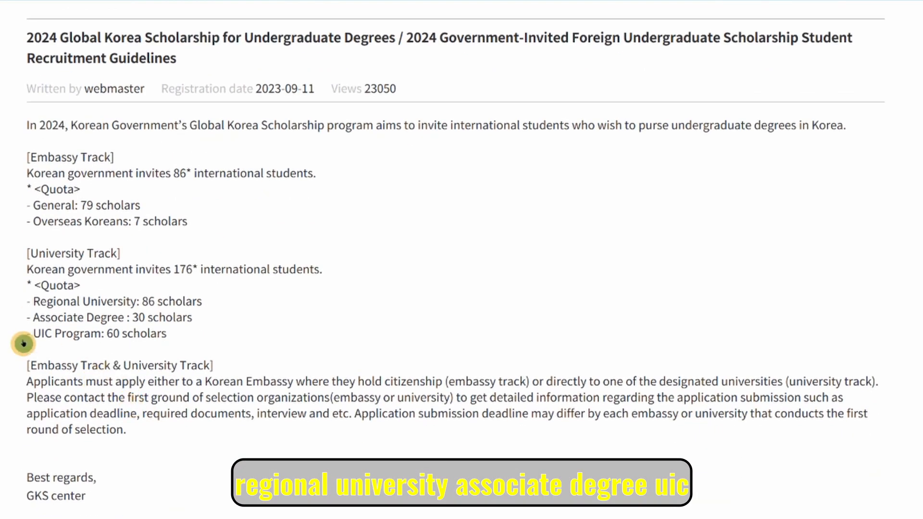
scroll(139, 354, "down", 2)
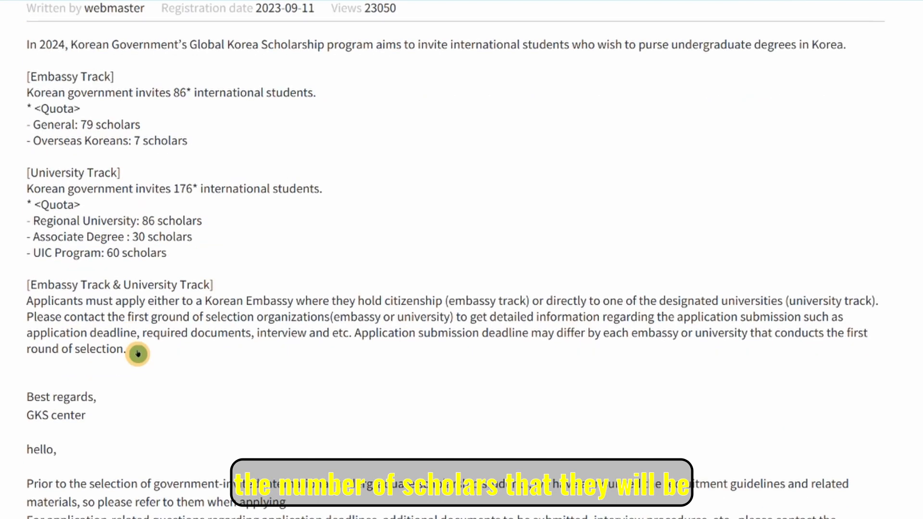
scroll(138, 355, "down", 2)
scroll(139, 354, "down", 8)
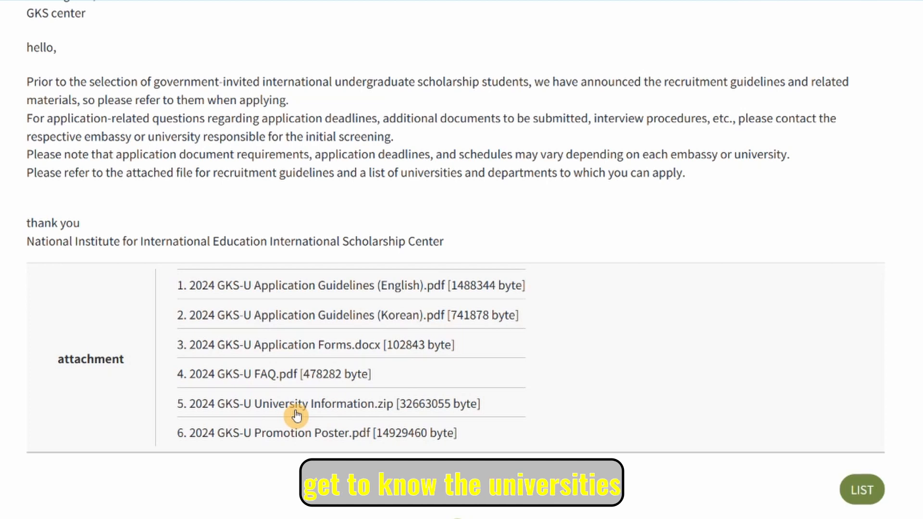
Download '5. 2024 GKS-U University Information.zip' and show it in the Downloads folder.
left_click(328, 408)
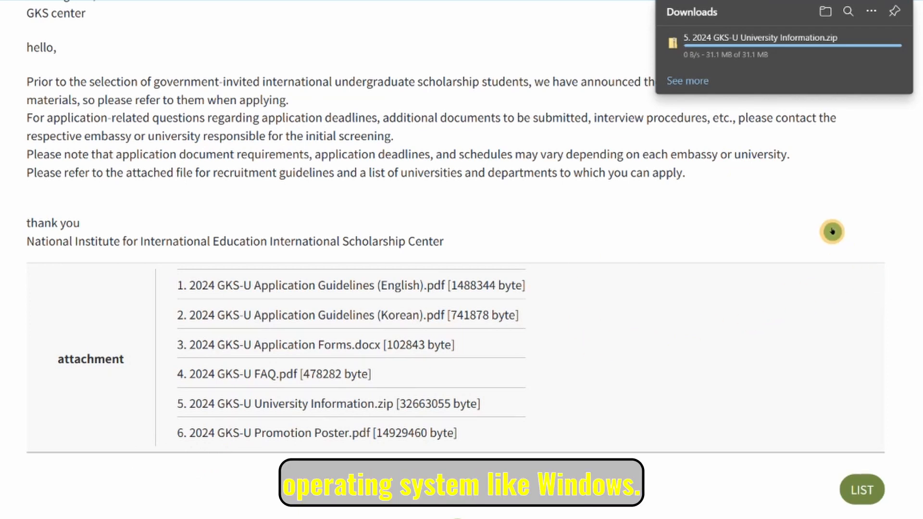
mouse_move(686, 44)
left_click(856, 48)
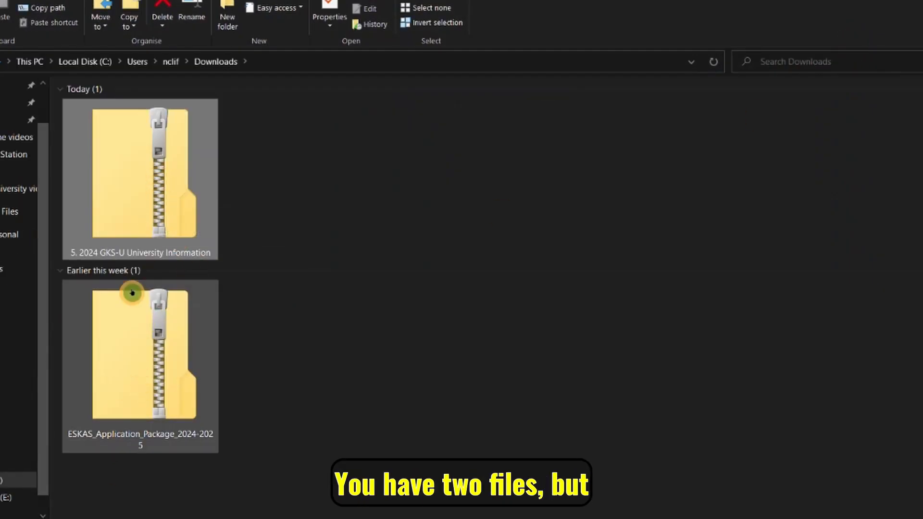
mouse_move(162, 153)
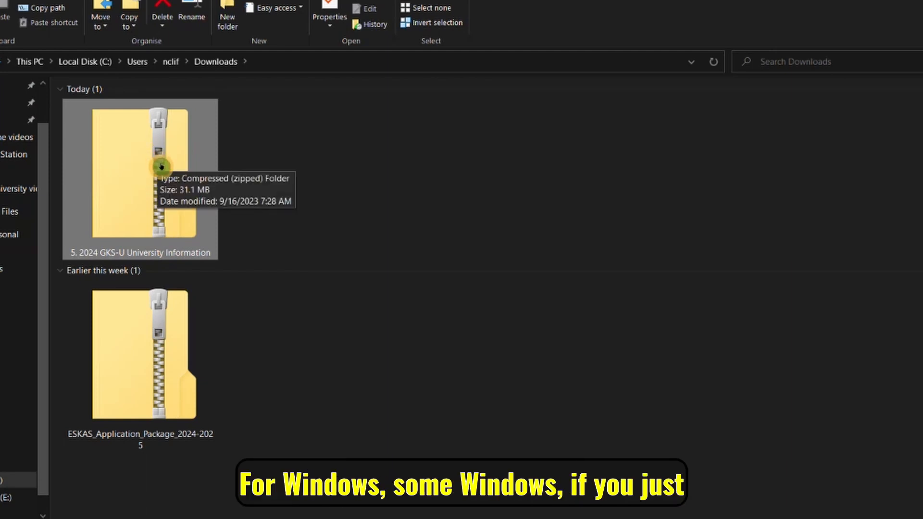
double_click(148, 165)
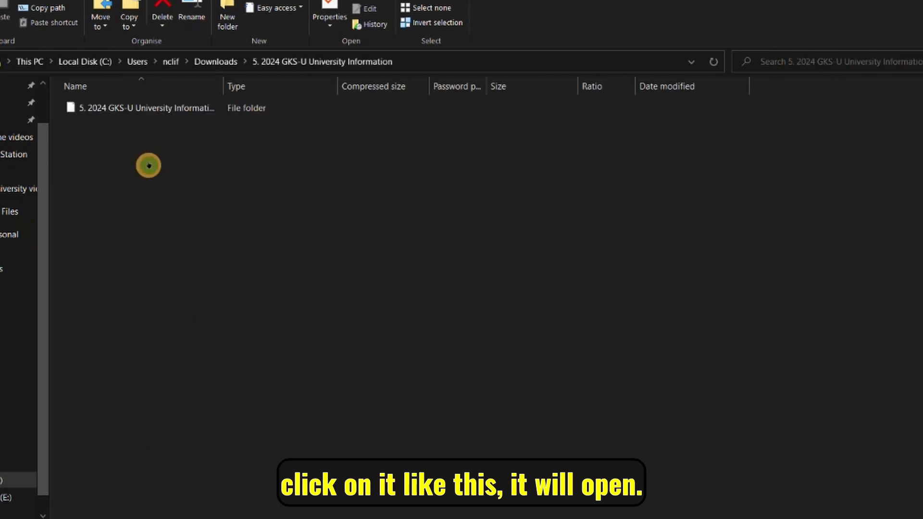
left_click(108, 117)
double_click(107, 118)
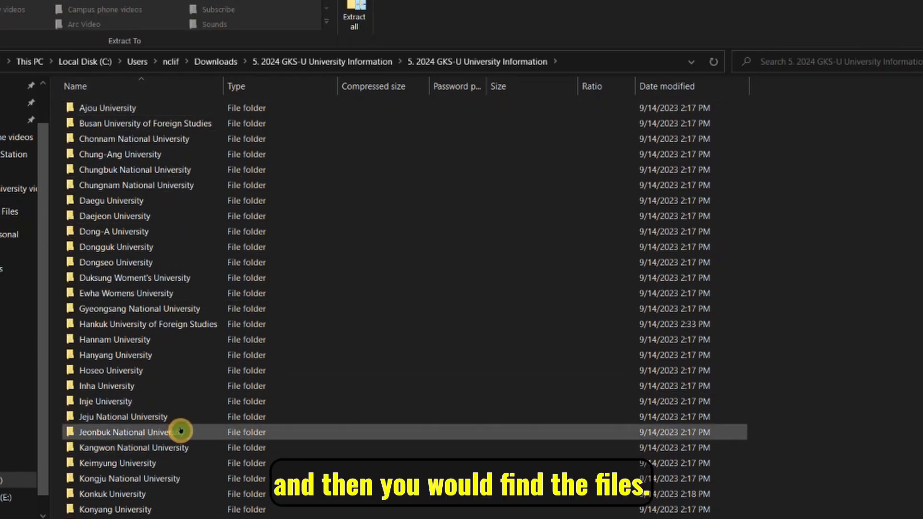
key("alt+Left")
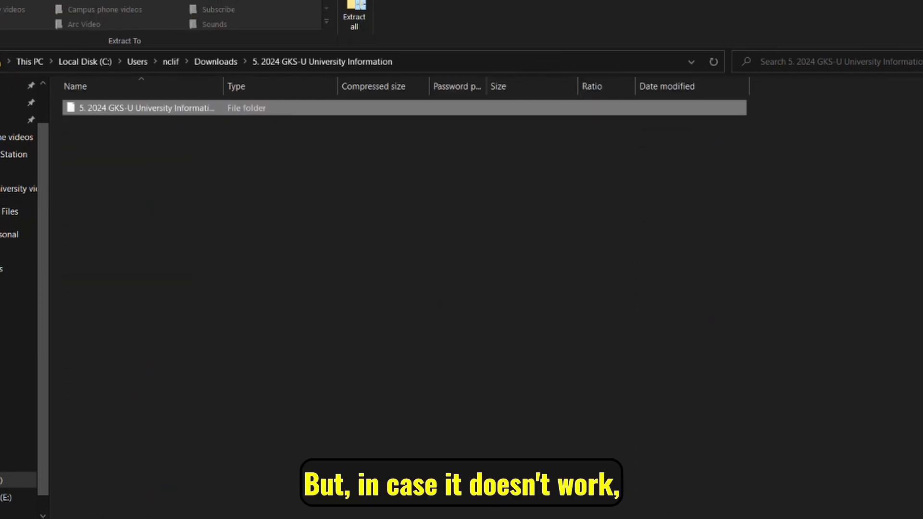
key("alt+Left")
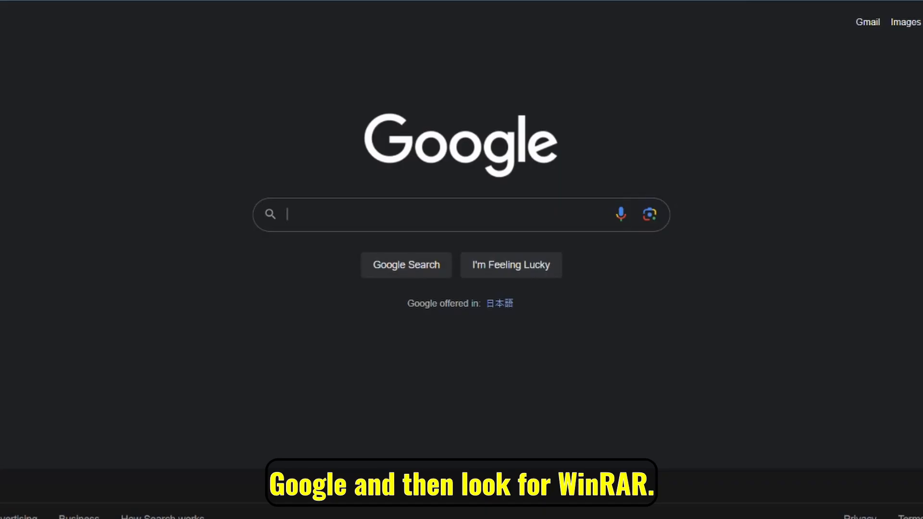
Search for 'winrar' and download the WinRAR 6.23 English 64-bit installer from win-rar.com.
type("winrar")
left_click(345, 265)
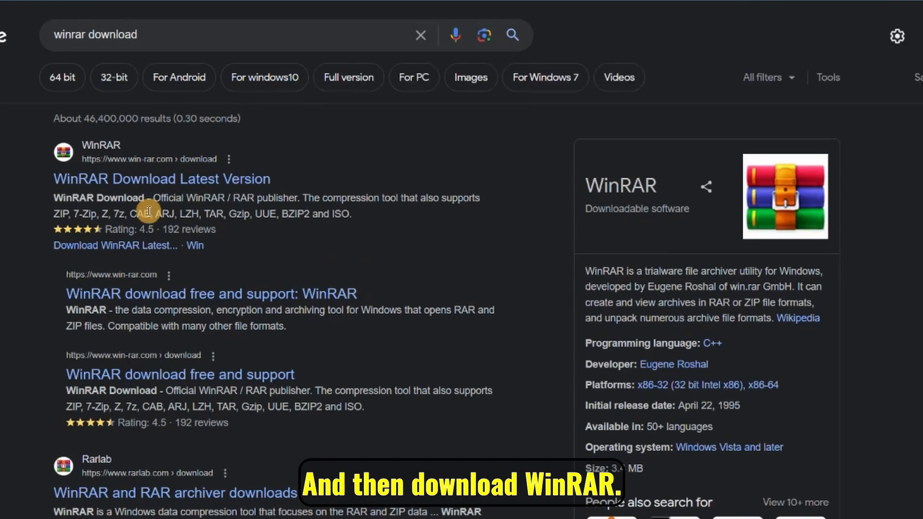
left_click(155, 181)
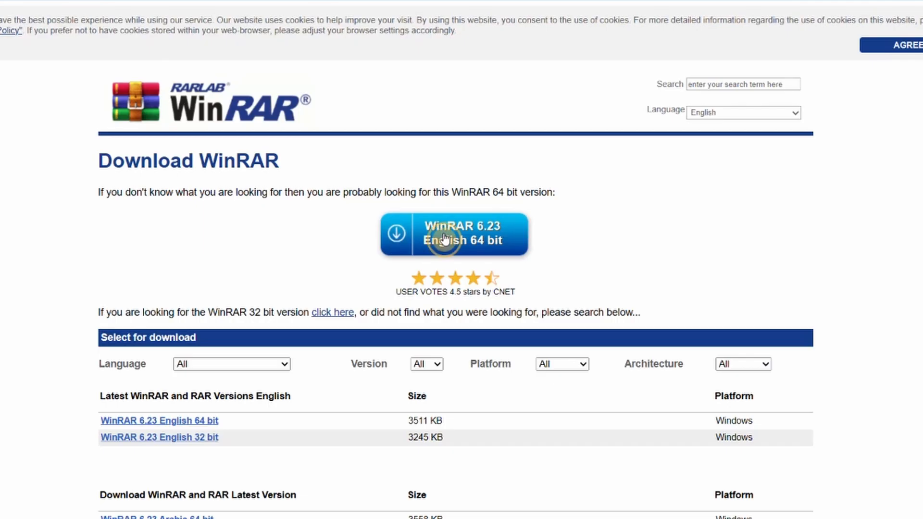
left_click(443, 239)
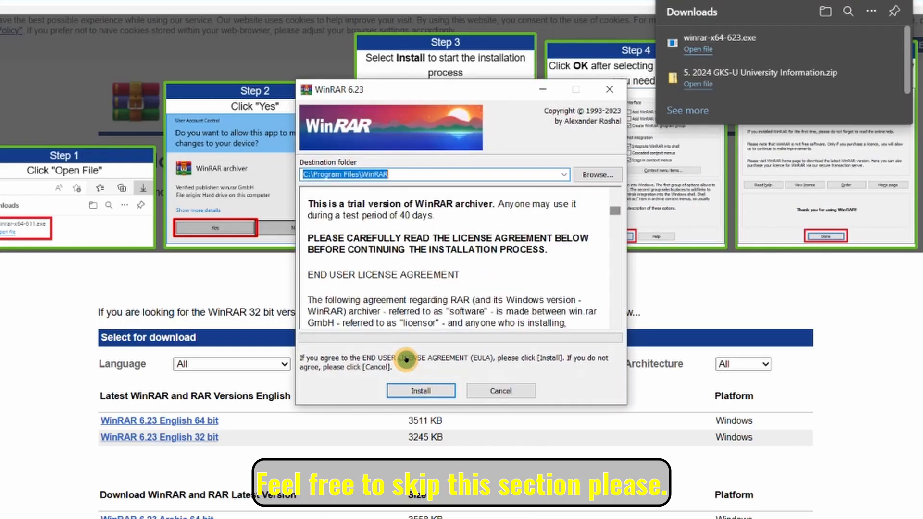
Install WinRAR 6.23 with the default setup options.
left_click(422, 391)
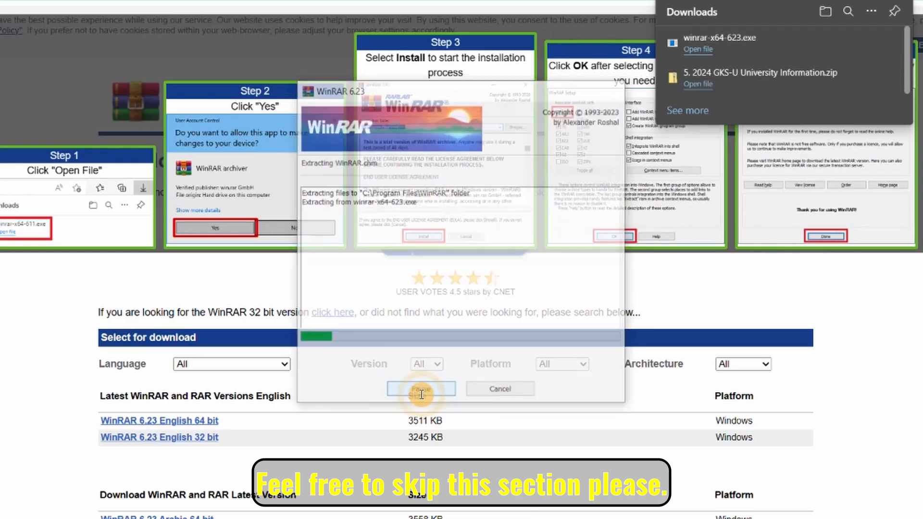
left_click(433, 391)
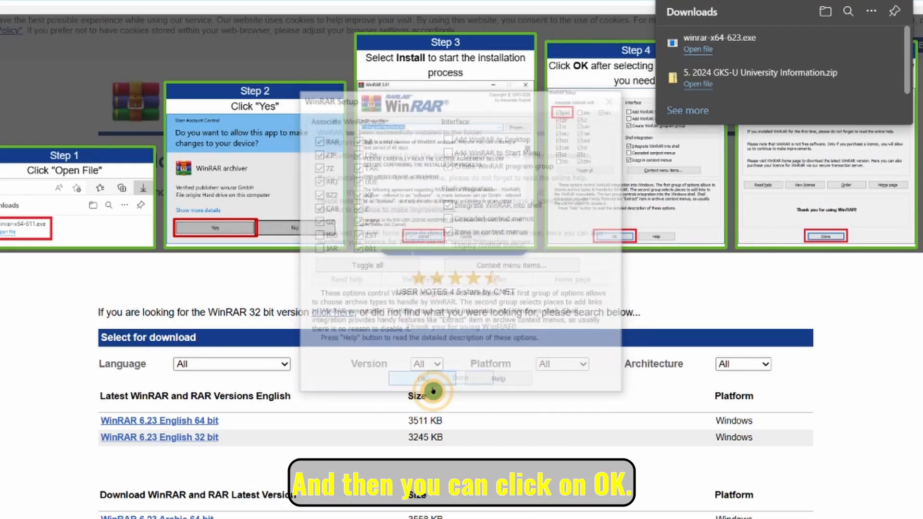
left_click(472, 384)
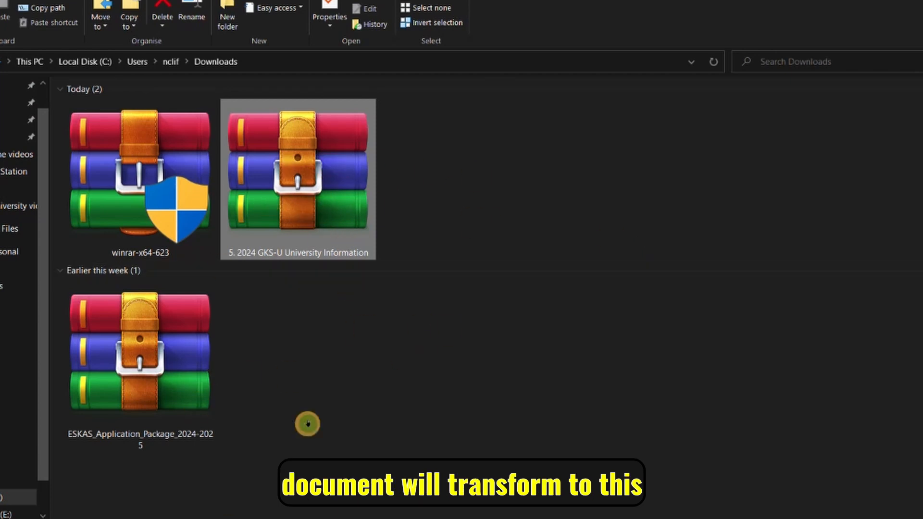
Delete the WinRAR installer and create a folder named New folder in Downloads.
left_click(186, 186)
key("Delete")
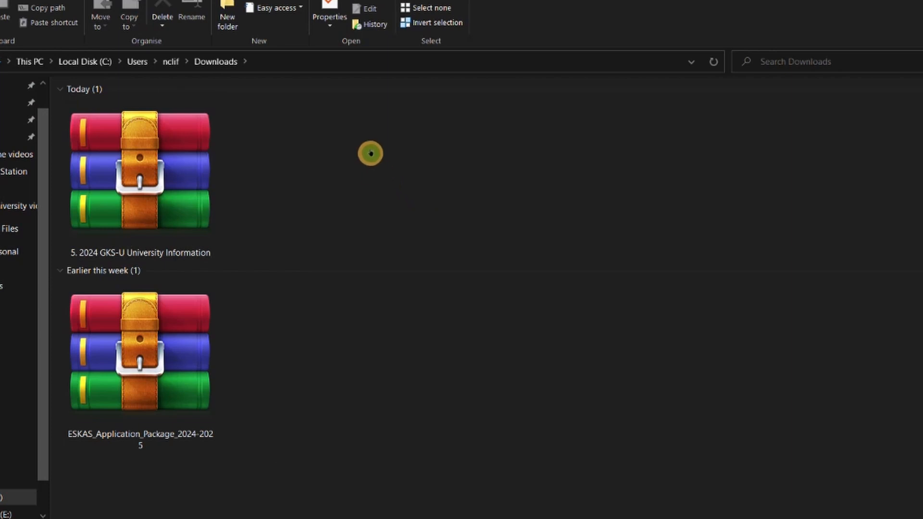
right_click(369, 145)
mouse_move(354, 292)
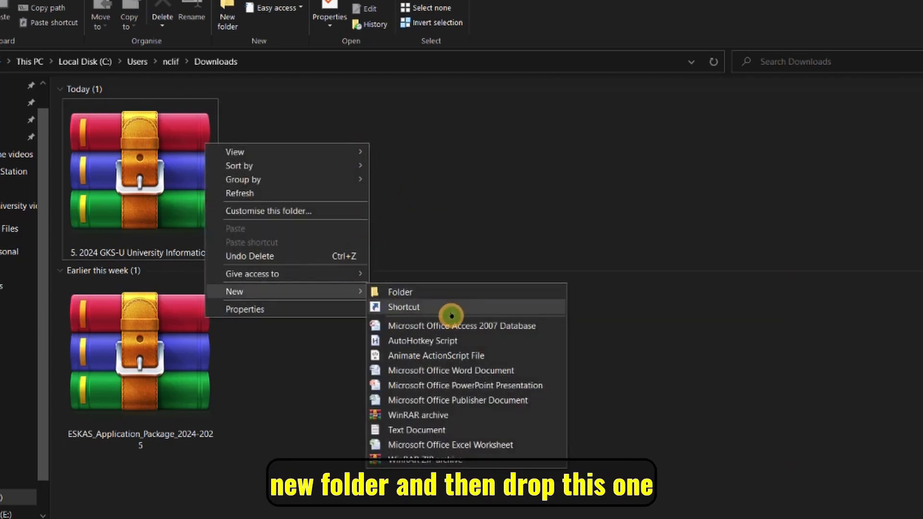
left_click(458, 298)
left_click(134, 179)
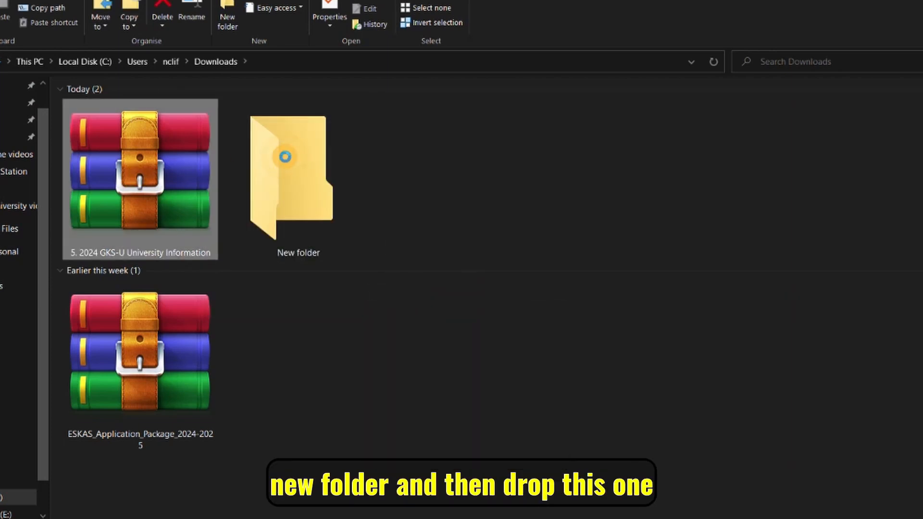
Move the GKS-U University Information zip into New folder and extract it there.
left_click_drag(286, 156, 289, 159)
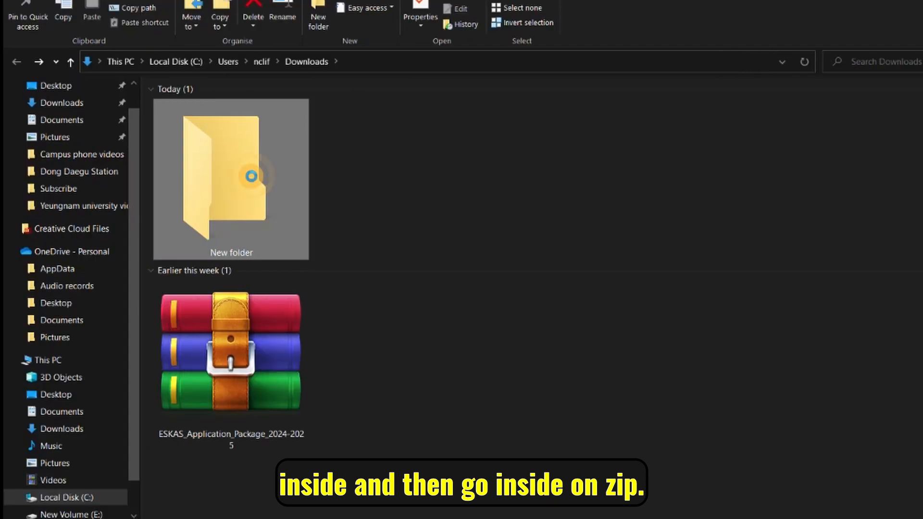
double_click(163, 175)
right_click(192, 139)
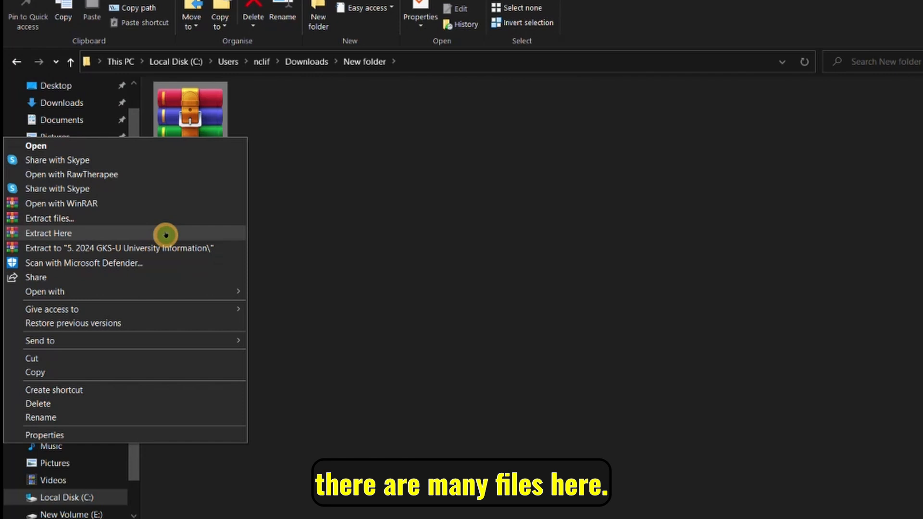
left_click(561, 226)
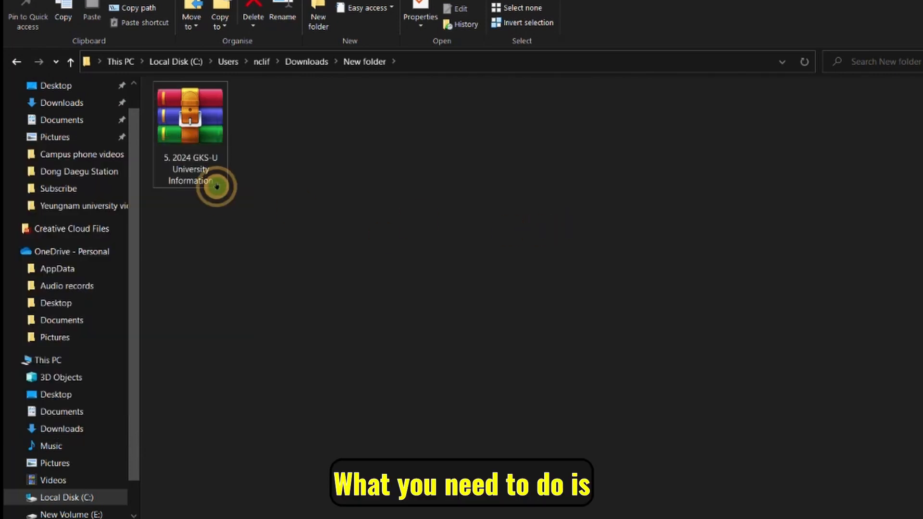
right_click(173, 101)
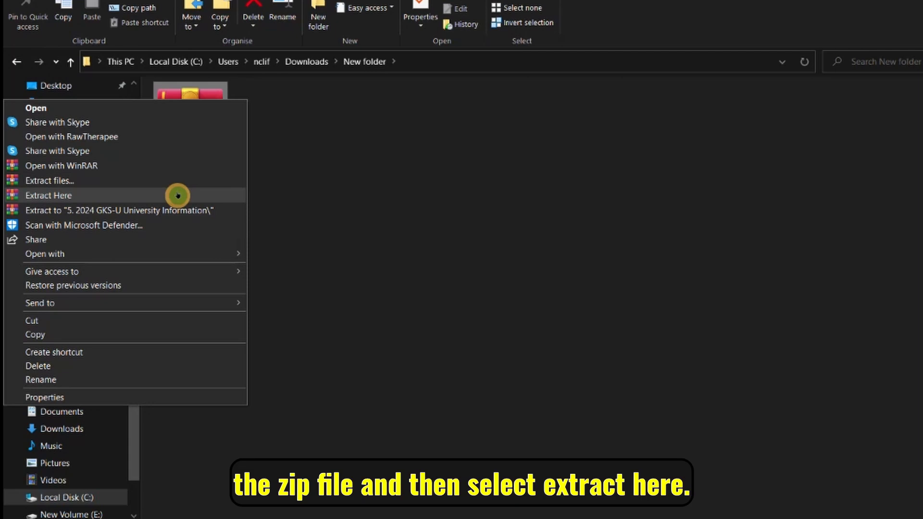
left_click(178, 196)
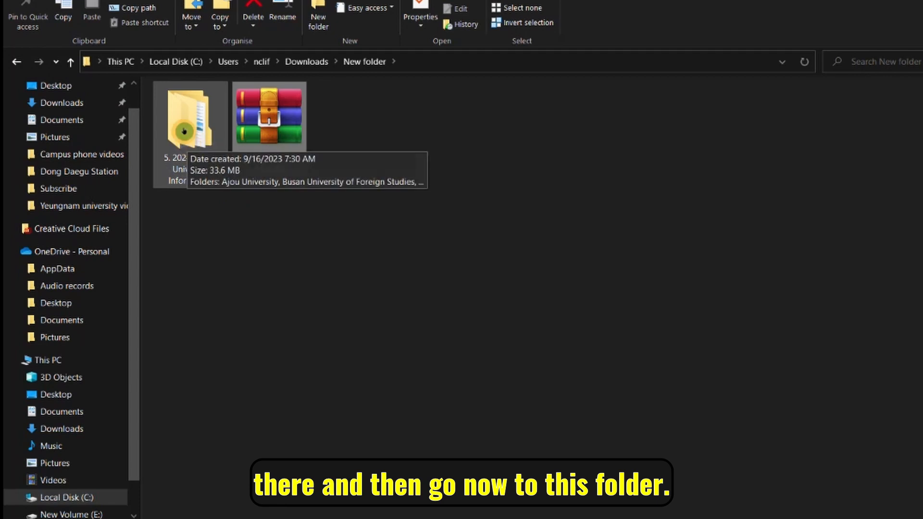
double_click(190, 116)
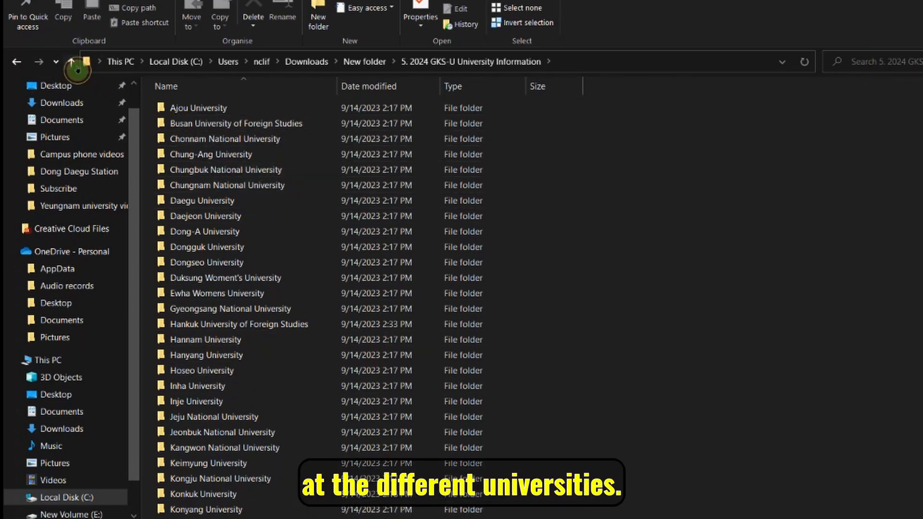
left_click(73, 62)
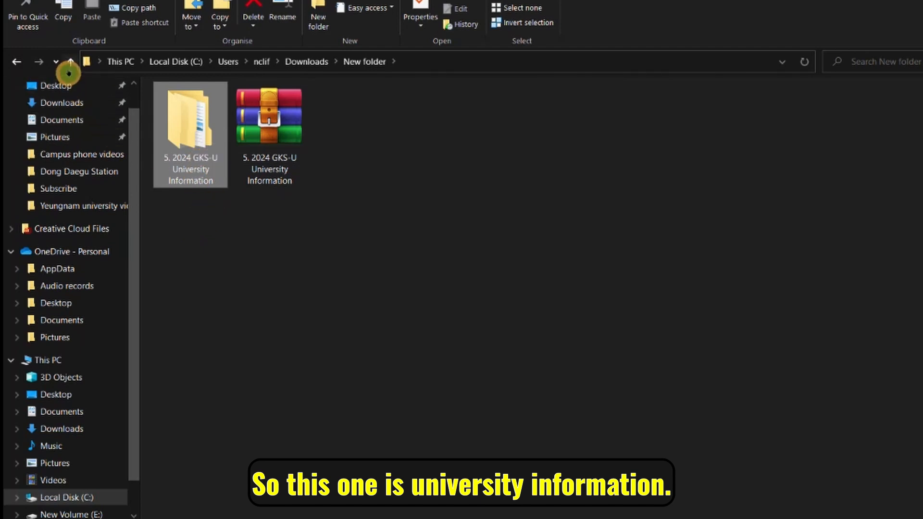
left_click(70, 62)
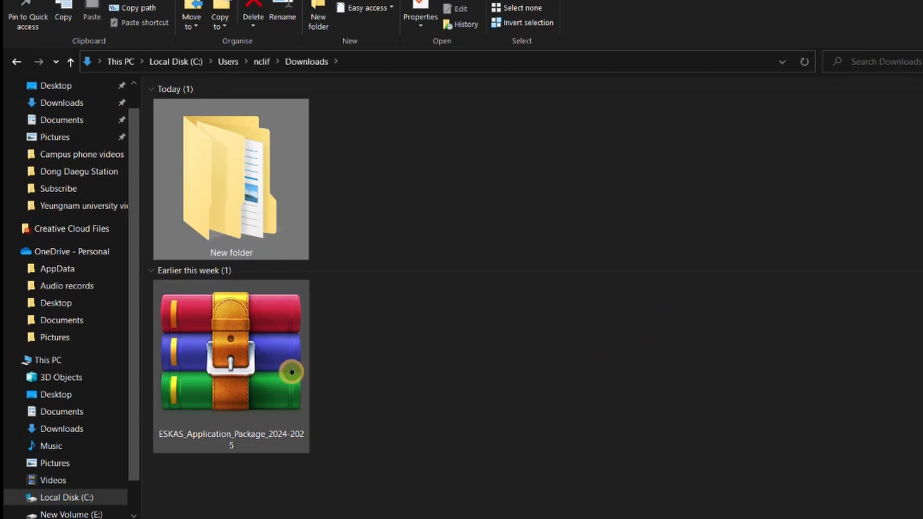
Create New folder (2), move the ESKAS_Application_Package_2024-2025 archive into it, and extract it there.
right_click(411, 313)
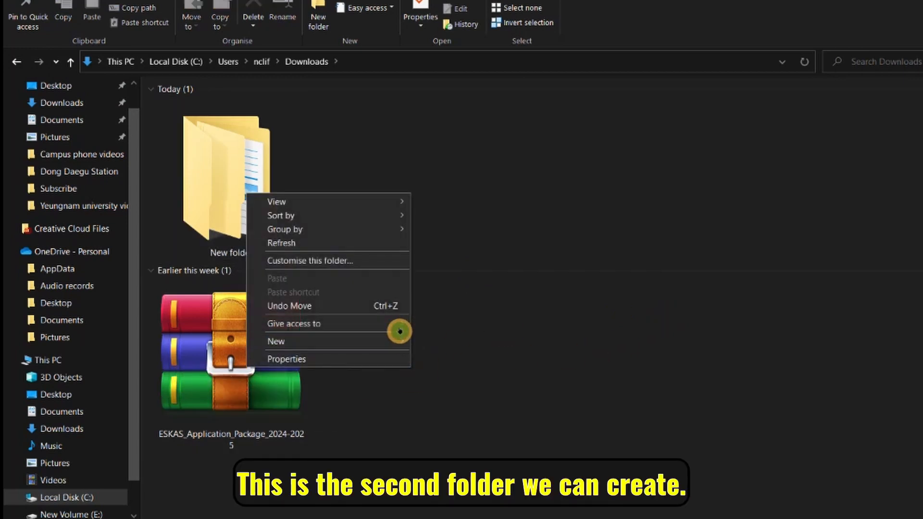
mouse_move(392, 342)
left_click(463, 347)
left_click(264, 226)
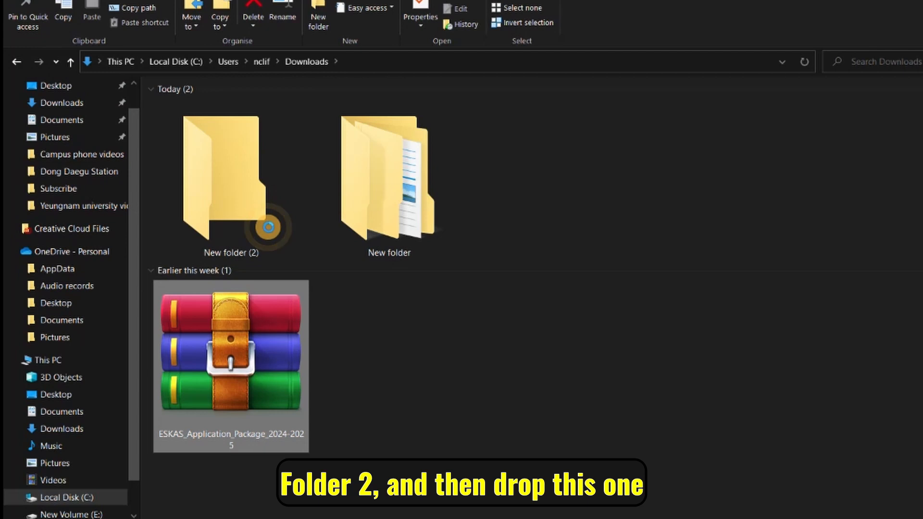
left_click_drag(220, 376, 232, 186)
double_click(232, 186)
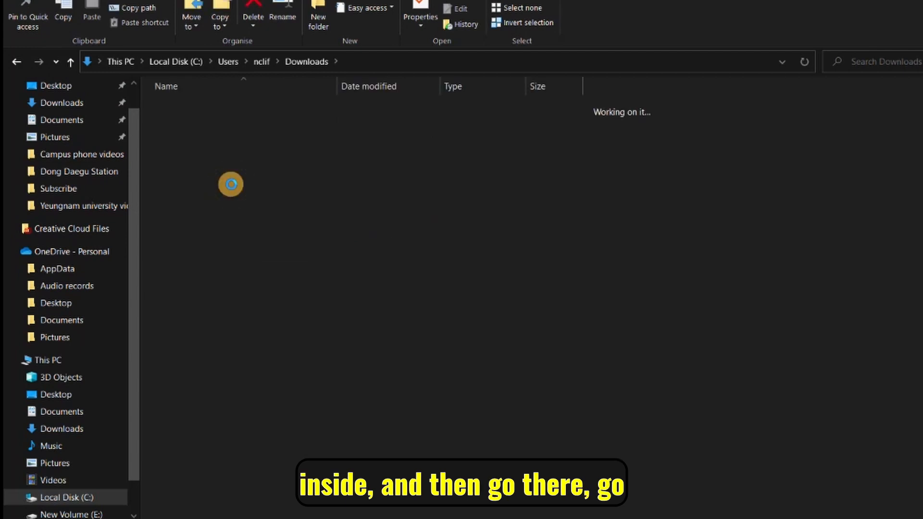
right_click(232, 109)
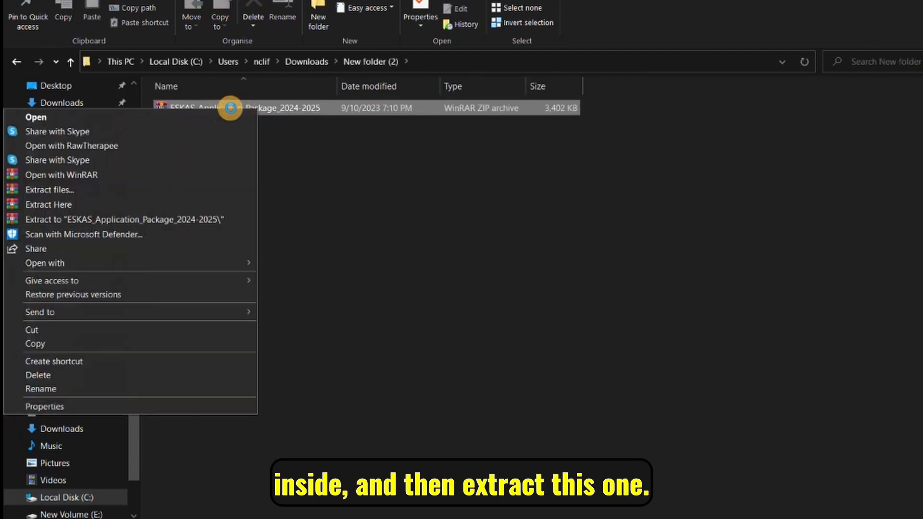
left_click(128, 205)
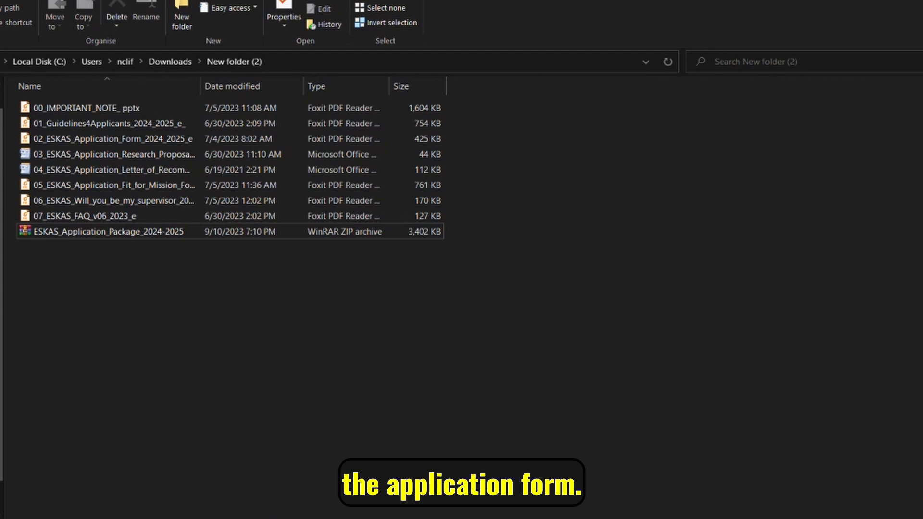
Return to the Study in Korea notice in Edge and scroll to its attachments.
mouse_move(160, 518)
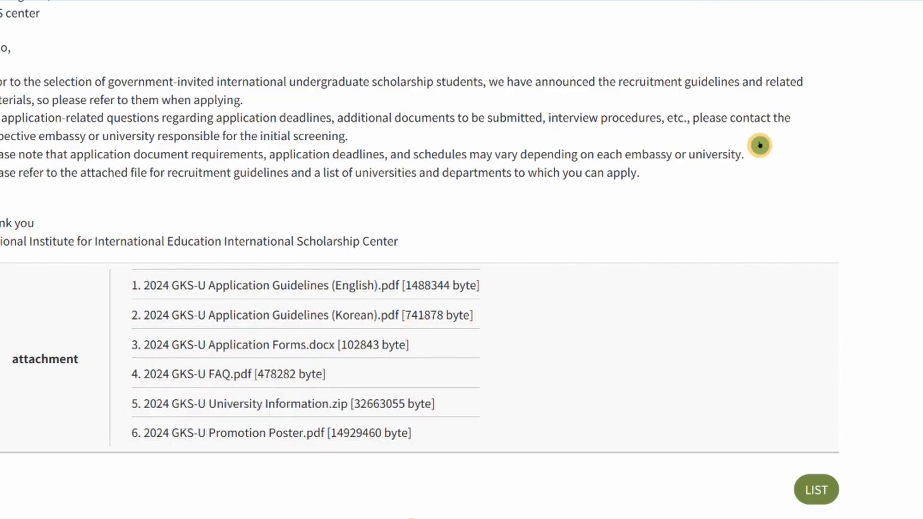
scroll(759, 146, "up", 15)
scroll(758, 146, "down", 5)
scroll(759, 146, "down", 14)
scroll(759, 146, "up", 7)
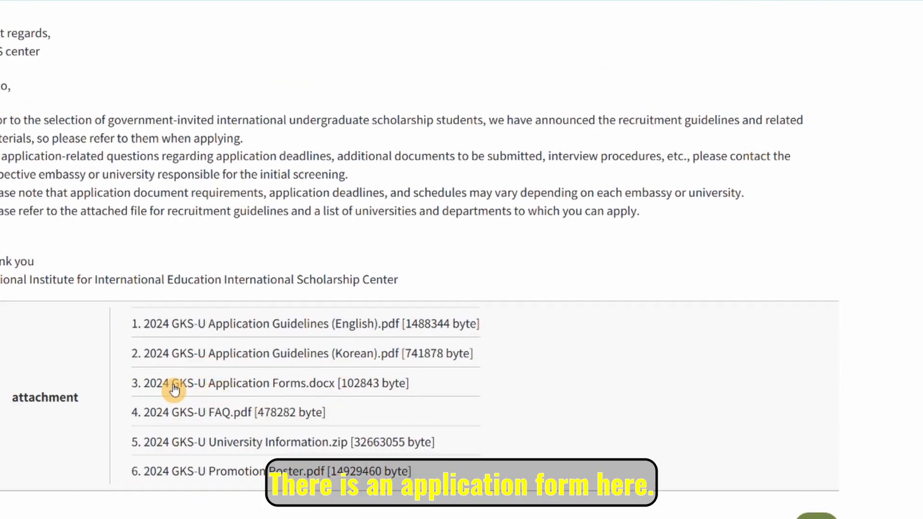
Download '2024 GKS-U Application Forms.docx' and show it in the Downloads folder.
left_click(264, 384)
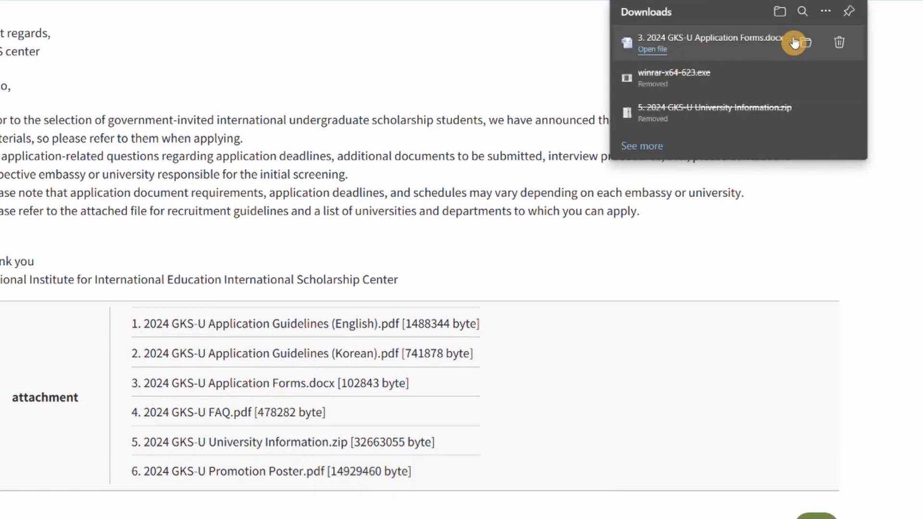
left_click(795, 42)
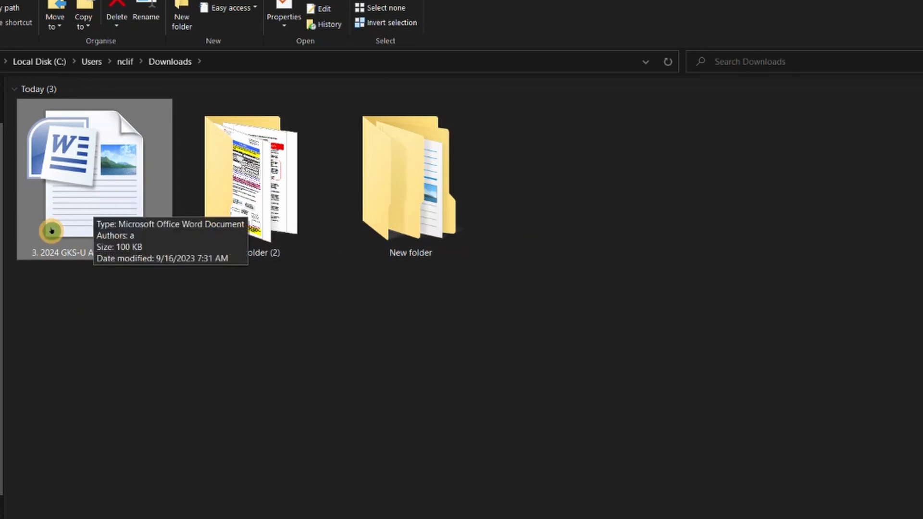
Open 2024 GKS-U Application Forms.docx in Word and find the checklist's Embassy and University Track options.
double_click(98, 205)
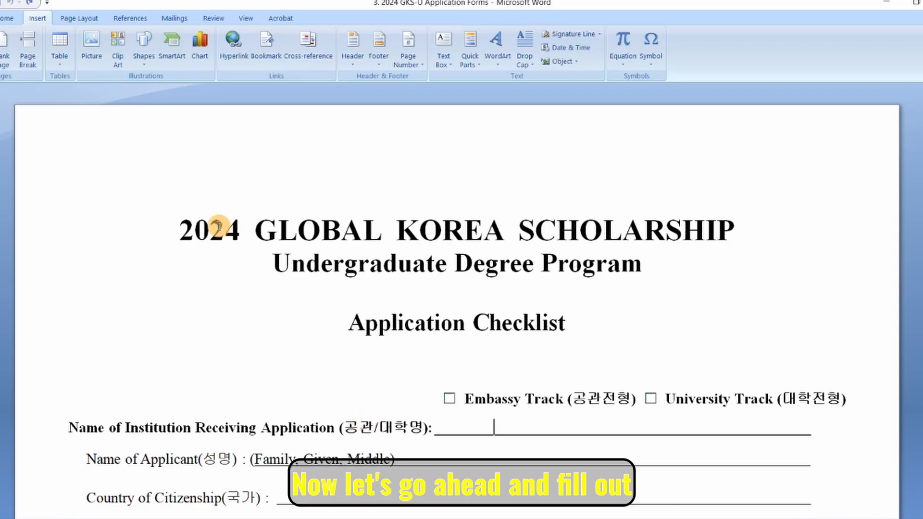
left_click_drag(185, 231, 616, 275)
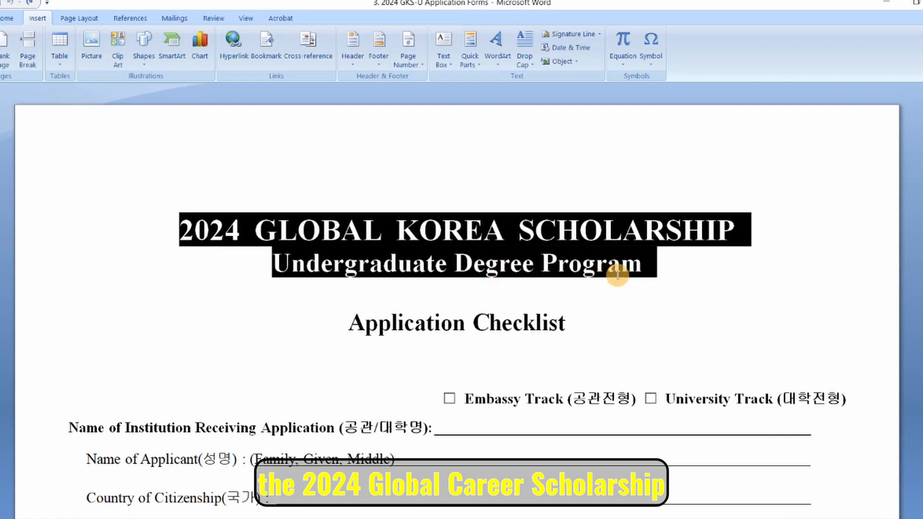
scroll(645, 397, "down", 1)
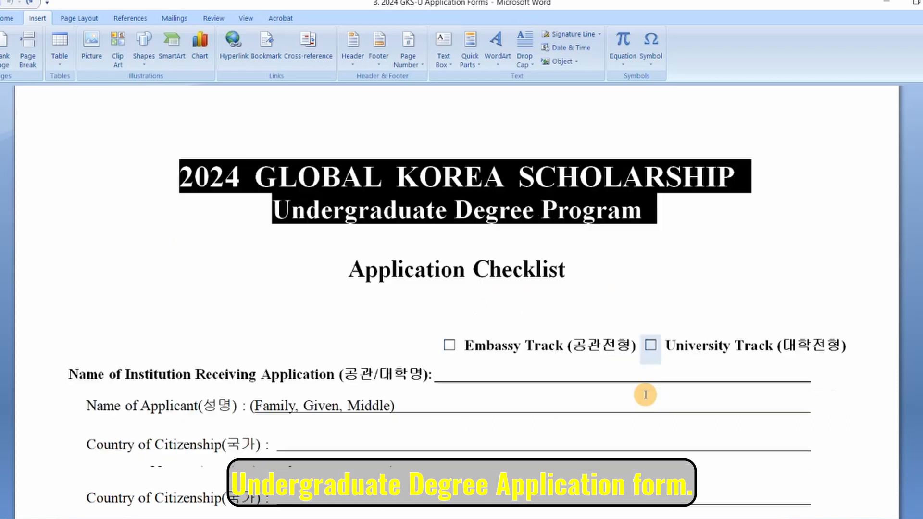
left_click(436, 296)
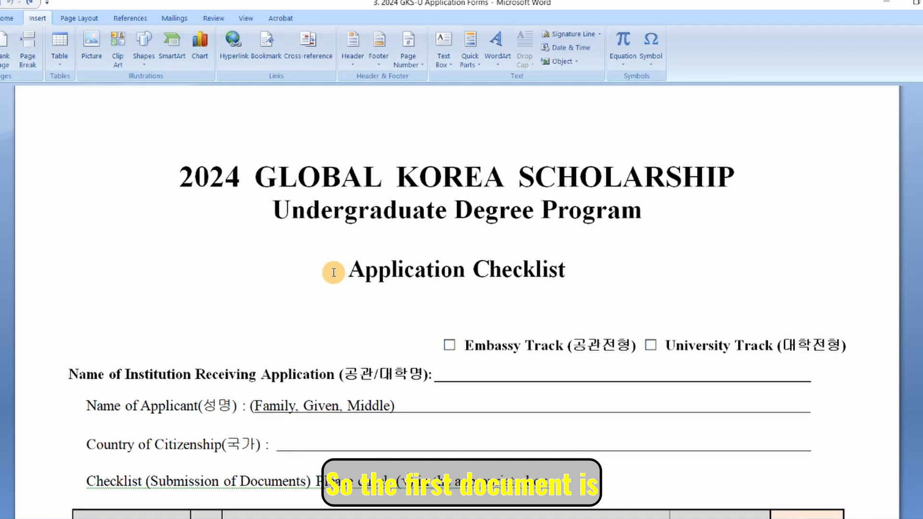
left_click_drag(334, 273, 581, 268)
left_click(593, 321)
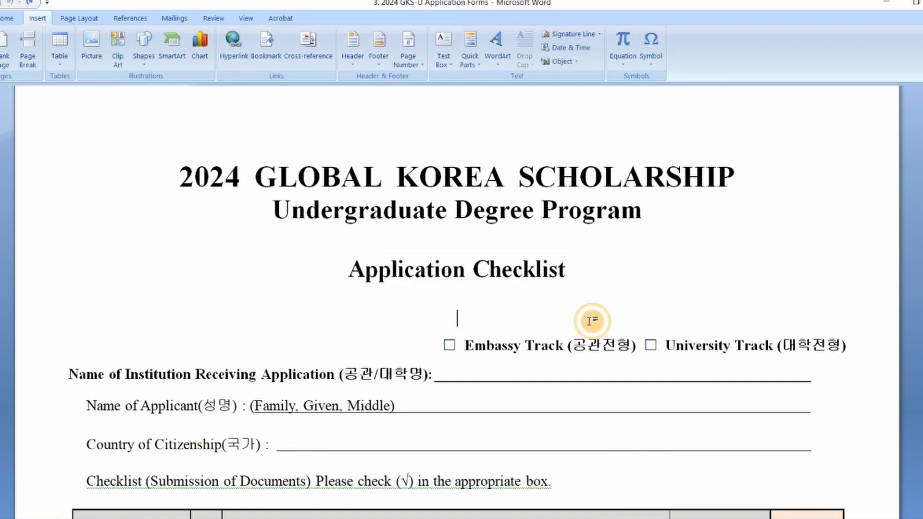
scroll(592, 322, "down", 2)
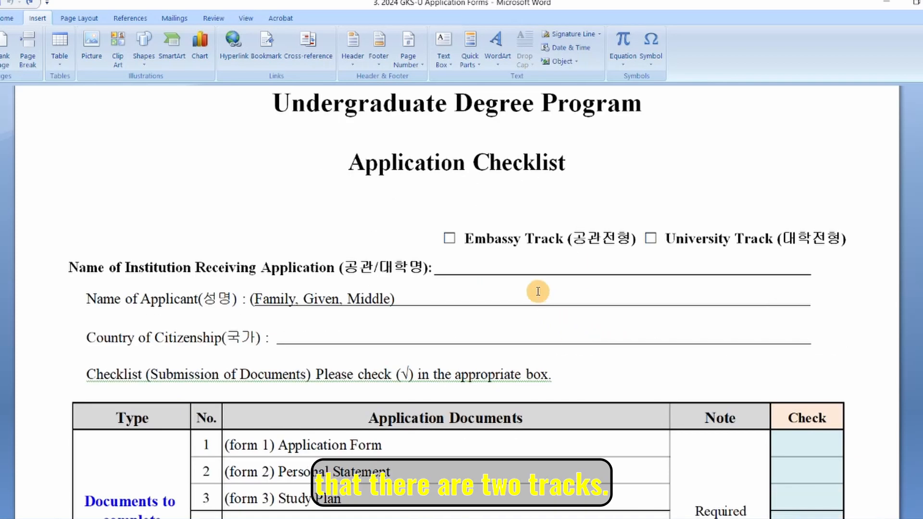
left_click_drag(464, 241, 557, 243)
left_click_drag(644, 239, 775, 245)
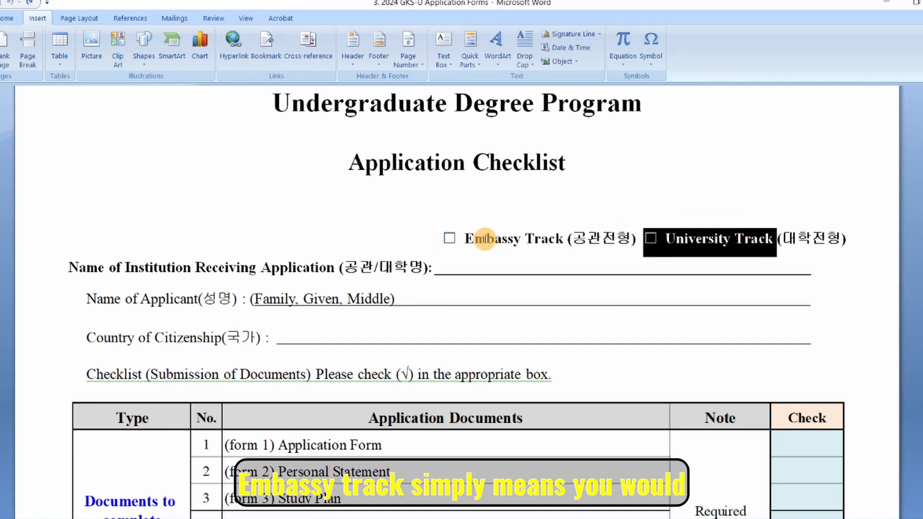
left_click_drag(466, 238, 566, 242)
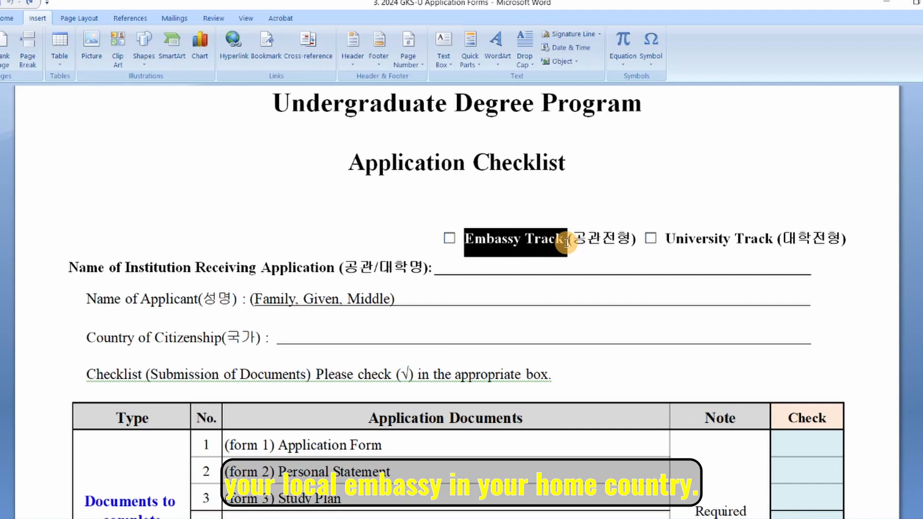
left_click_drag(667, 240, 758, 243)
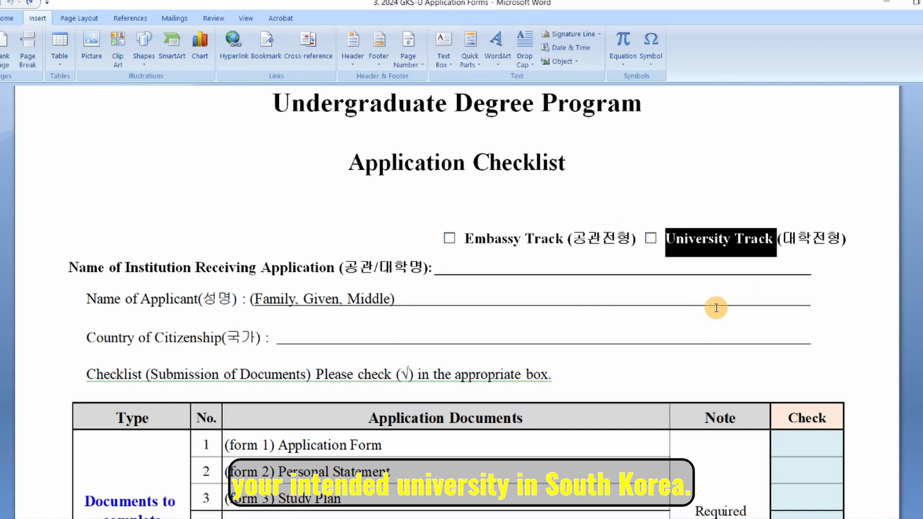
left_click(441, 260)
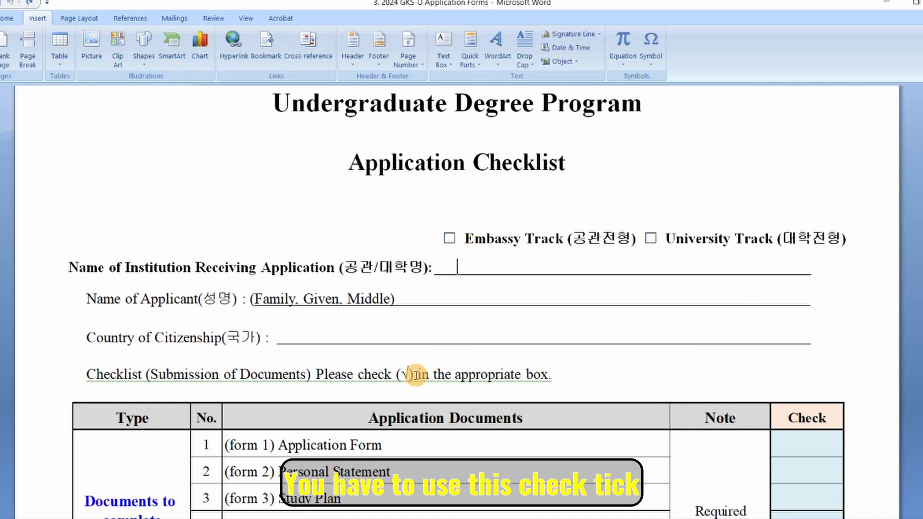
double_click(399, 374)
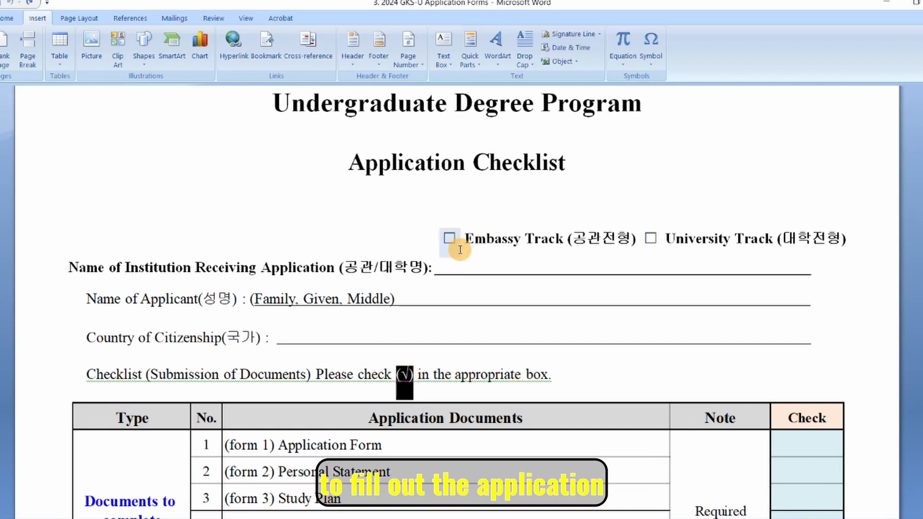
scroll(832, 448, "down", 1)
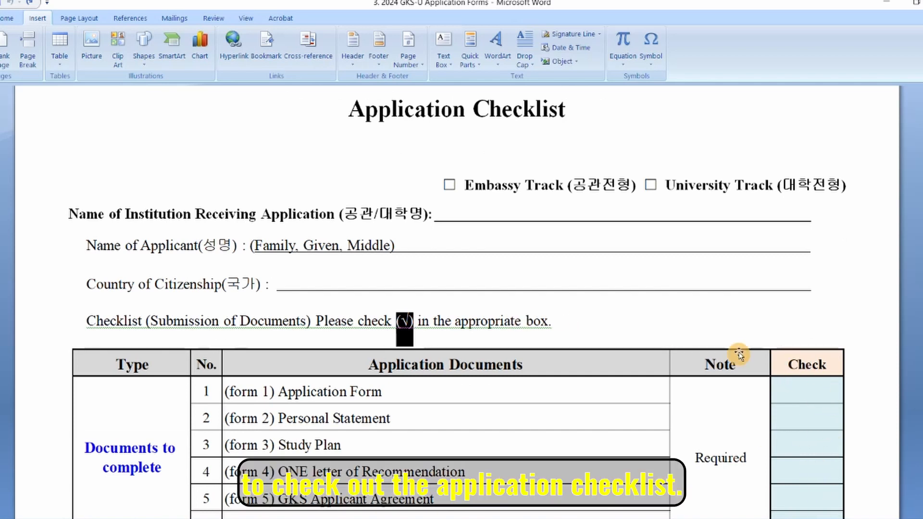
scroll(738, 353, "up", 1)
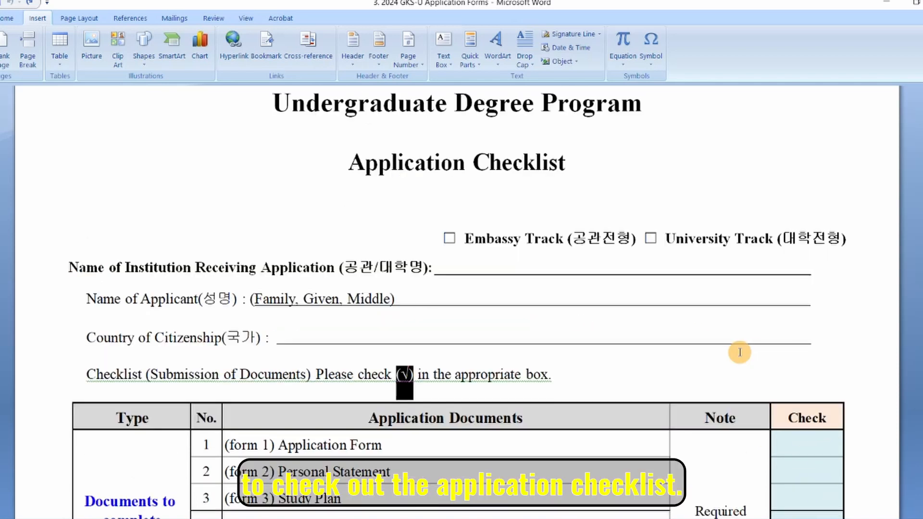
right_click(403, 375)
Remove the empty checkbox and a pasted tick from in front of Embassy Track.
left_click(308, 450)
double_click(450, 239)
right_click(457, 239)
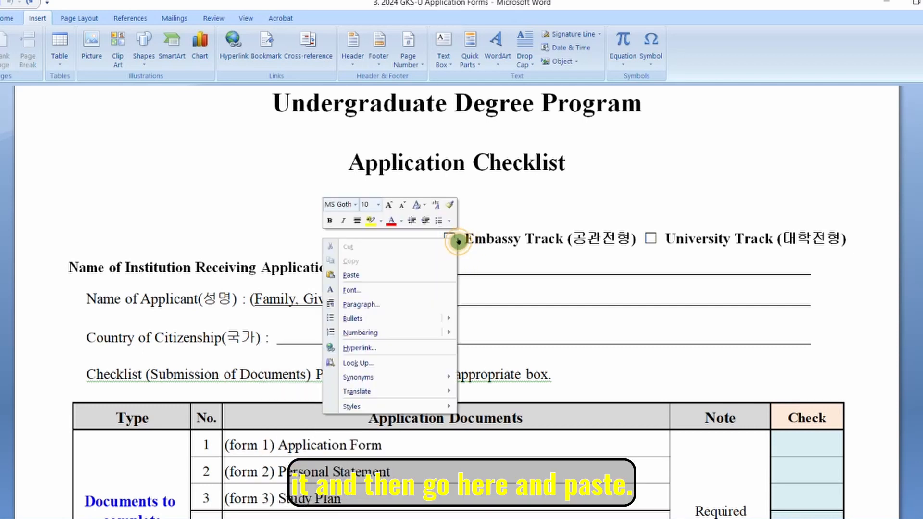
left_click(441, 264)
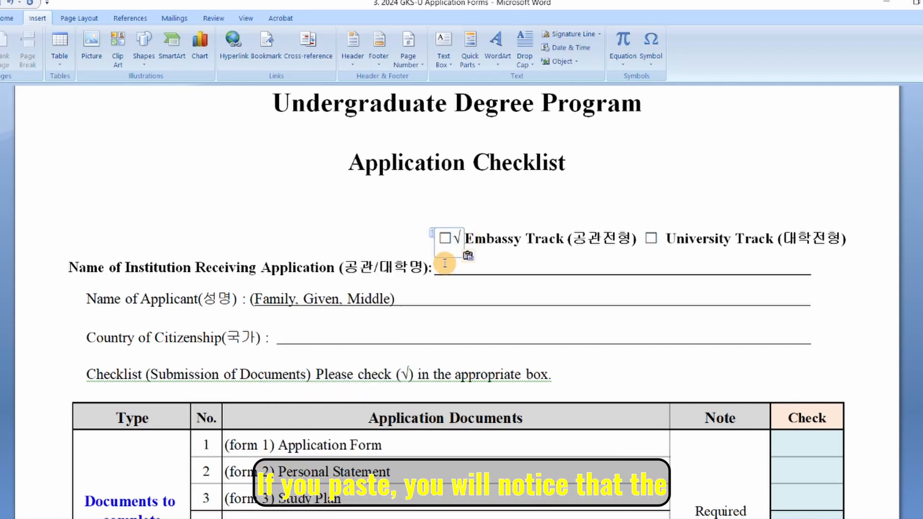
left_click(452, 237)
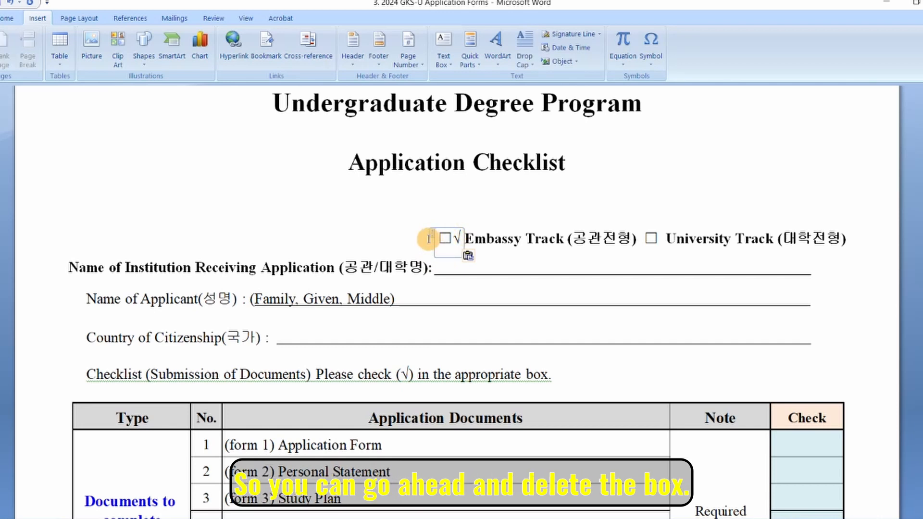
key("BackSpace")
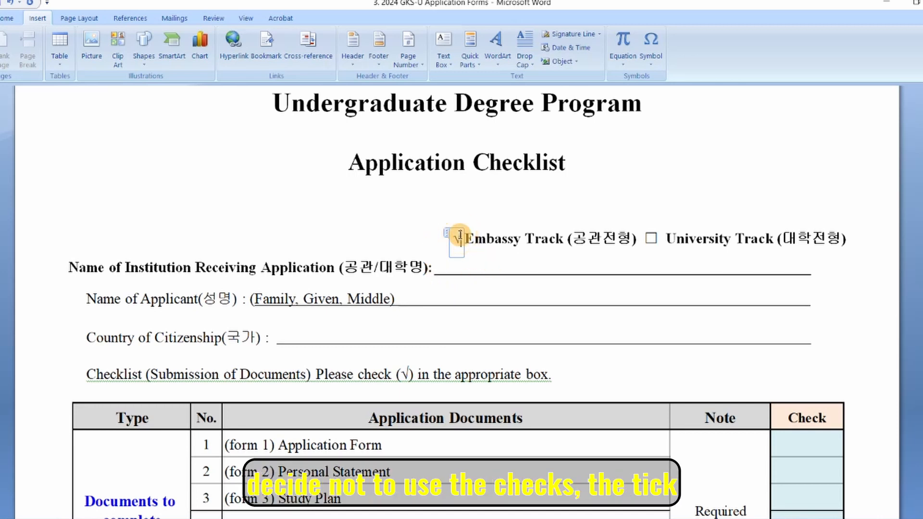
key("Delete")
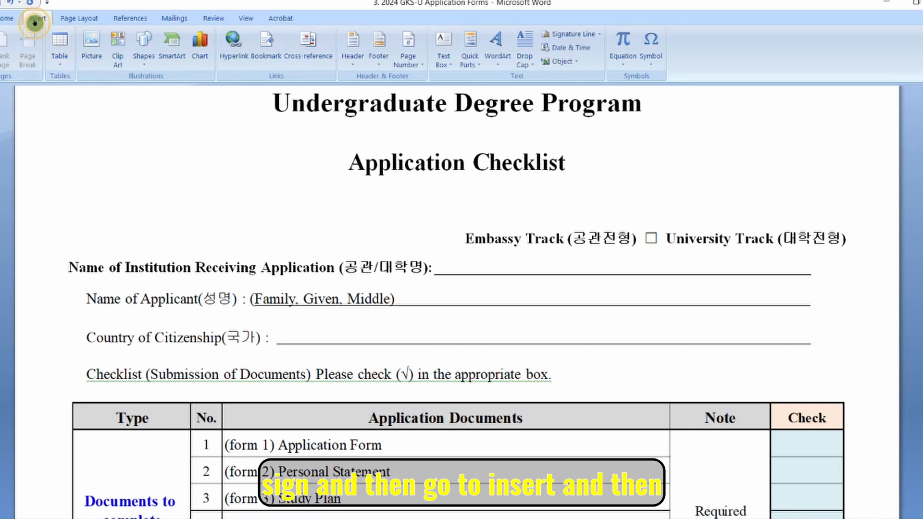
left_click(655, 57)
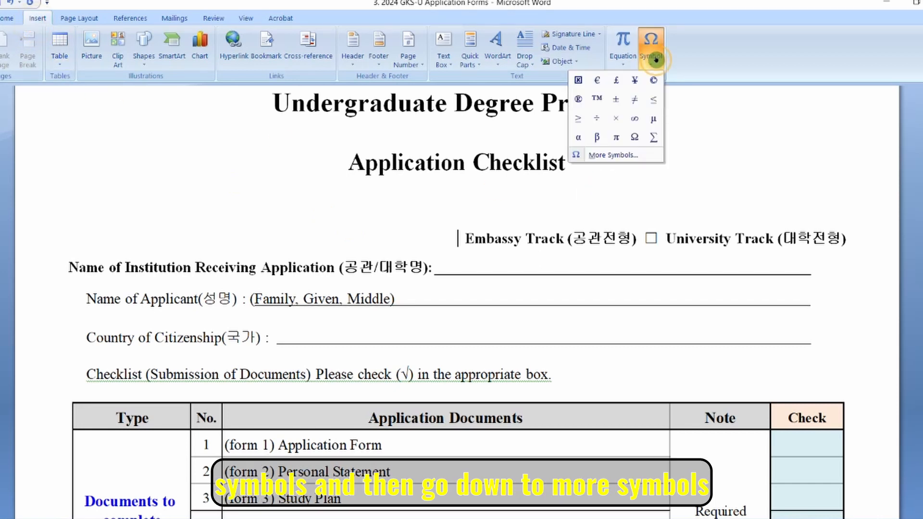
Insert the Wingdings 254 boxed check mark in front of Embassy Track.
left_click(617, 157)
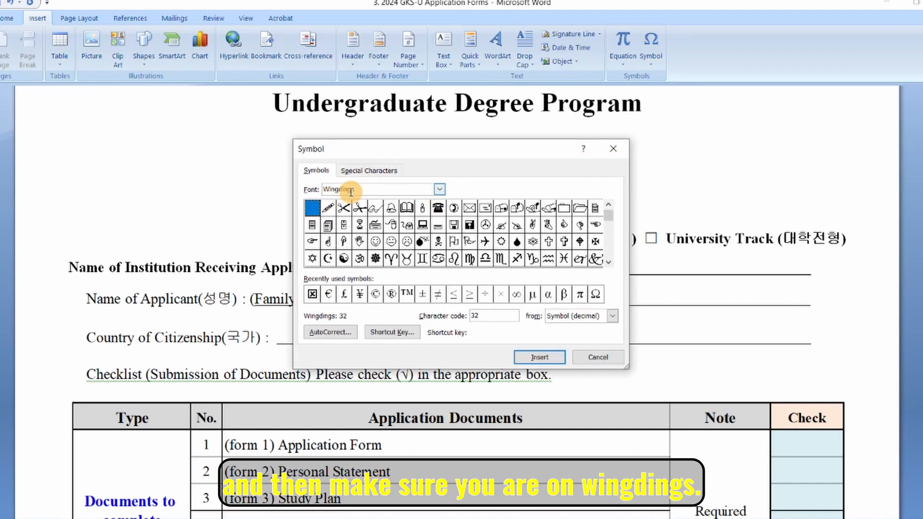
left_click_drag(609, 217, 613, 284)
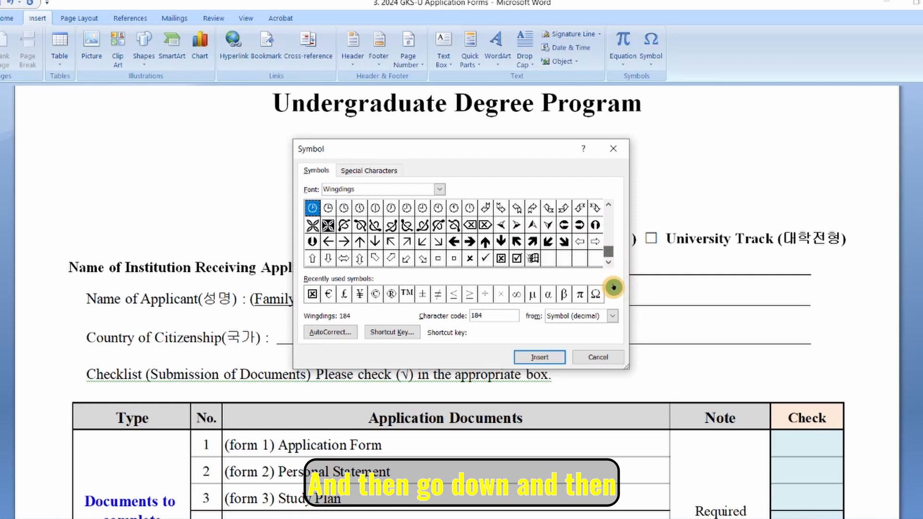
left_click(517, 259)
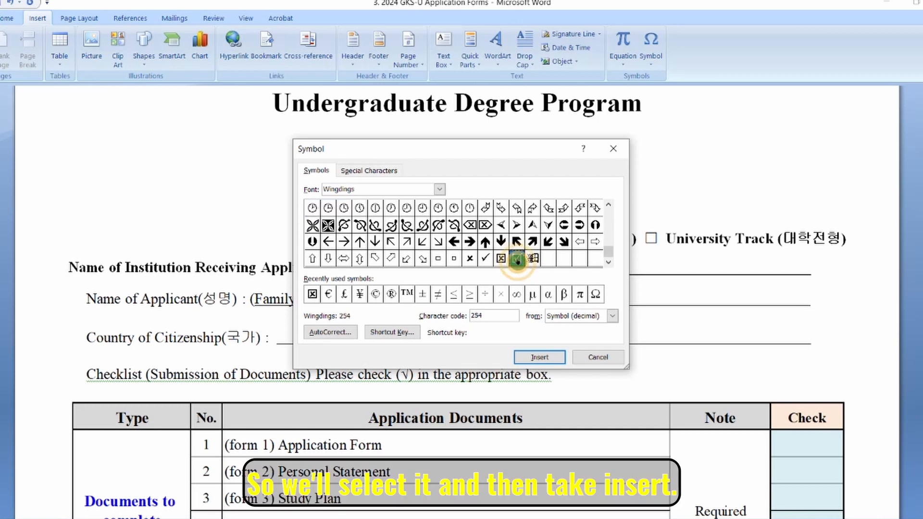
left_click(540, 358)
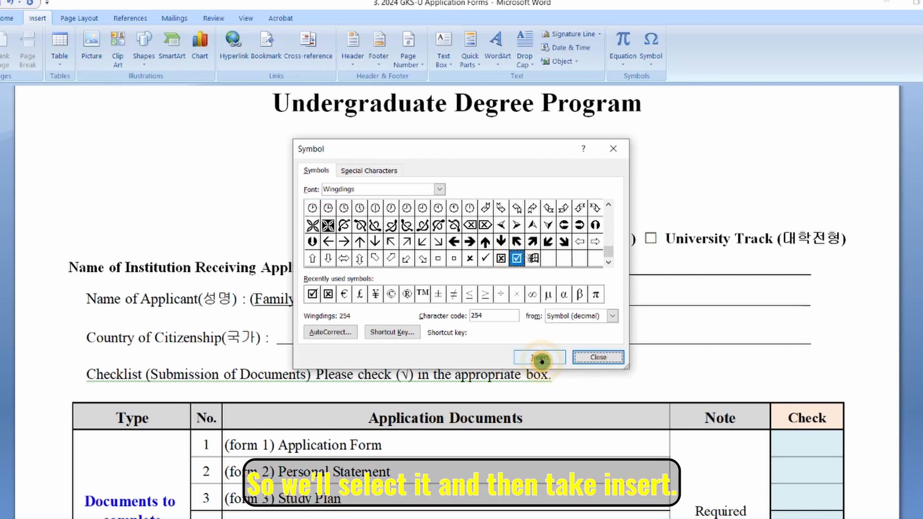
left_click(608, 361)
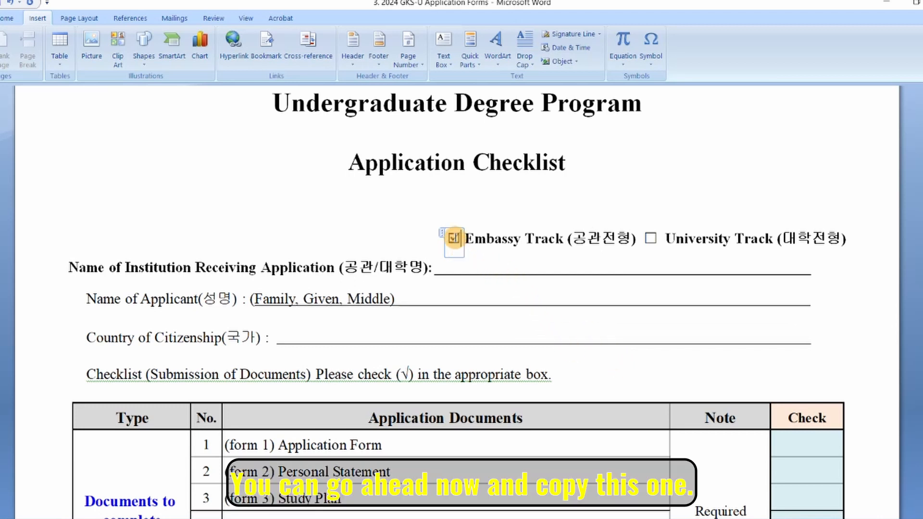
Copy the inserted boxed check mark for reuse further down the form.
right_click(454, 238)
left_click(456, 240)
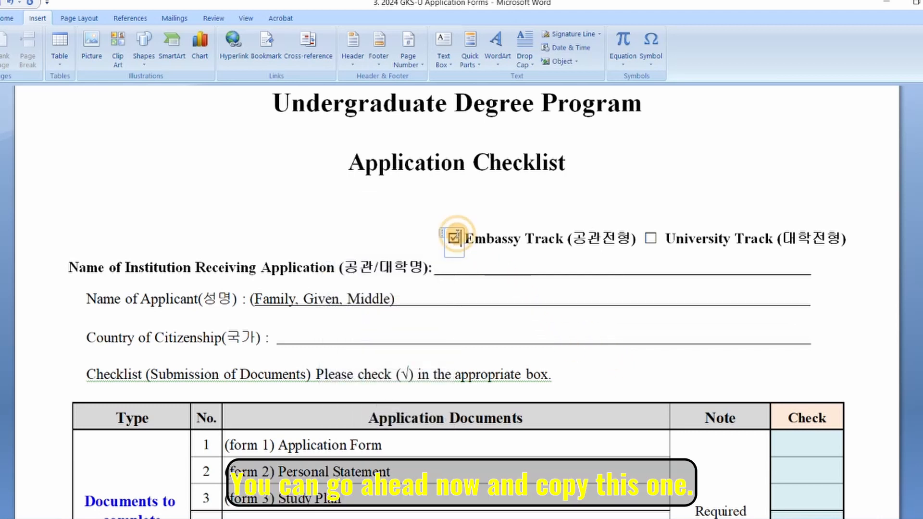
double_click(455, 239)
right_click(456, 238)
left_click(437, 262)
scroll(752, 447, "down", 1)
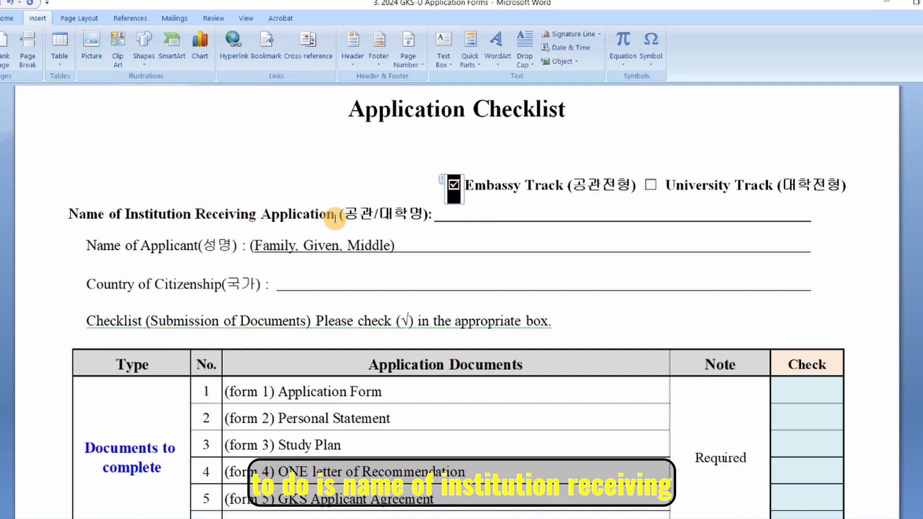
left_click(525, 213)
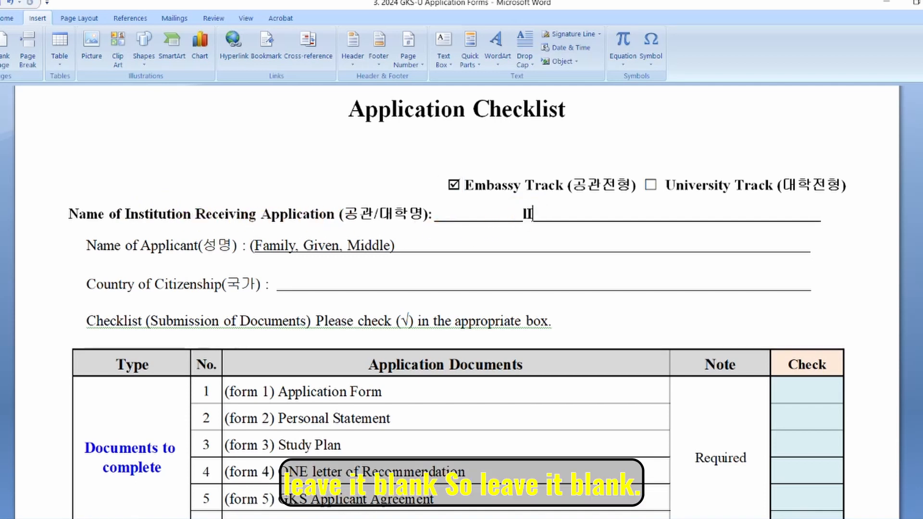
Enter LEAVE IT BLANC on the institution line and fill in the applicant's full name.
type("LEAVE IT BLANC")
left_click(91, 247)
left_click_drag(91, 247, 197, 248)
left_click_drag(256, 245, 391, 247)
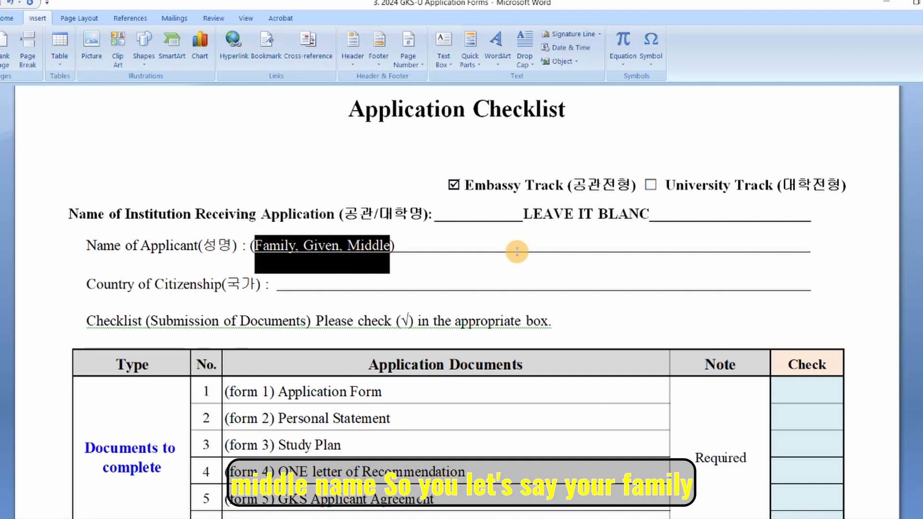
left_click(521, 243)
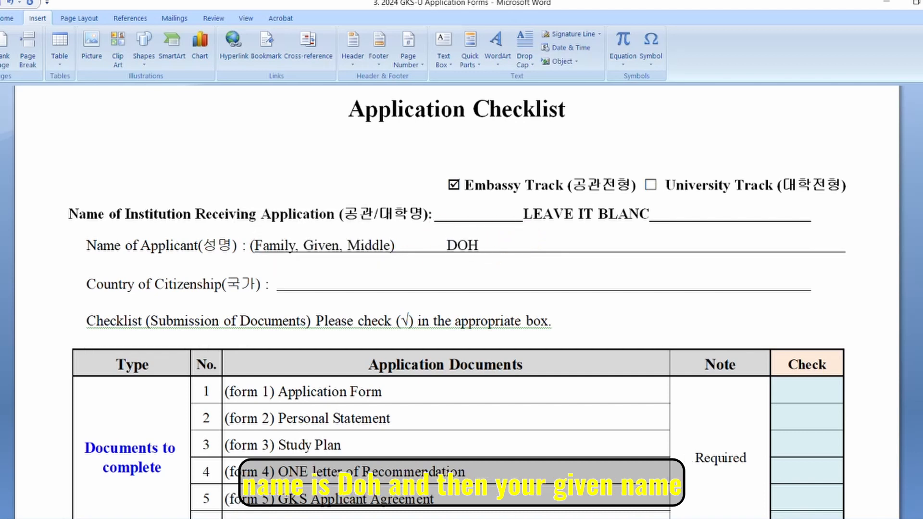
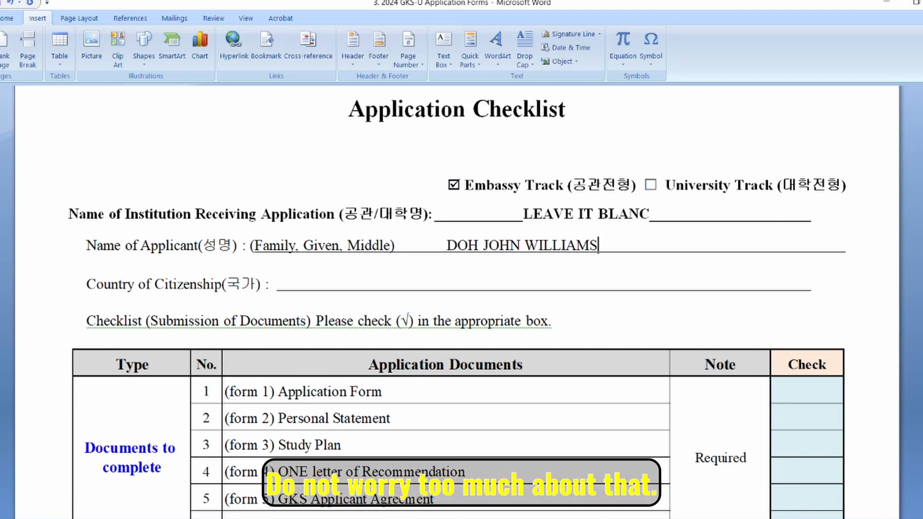
Enter NIGERIA as the checklist's Country of Citizenship.
left_click(307, 279)
type("NIGERIA")
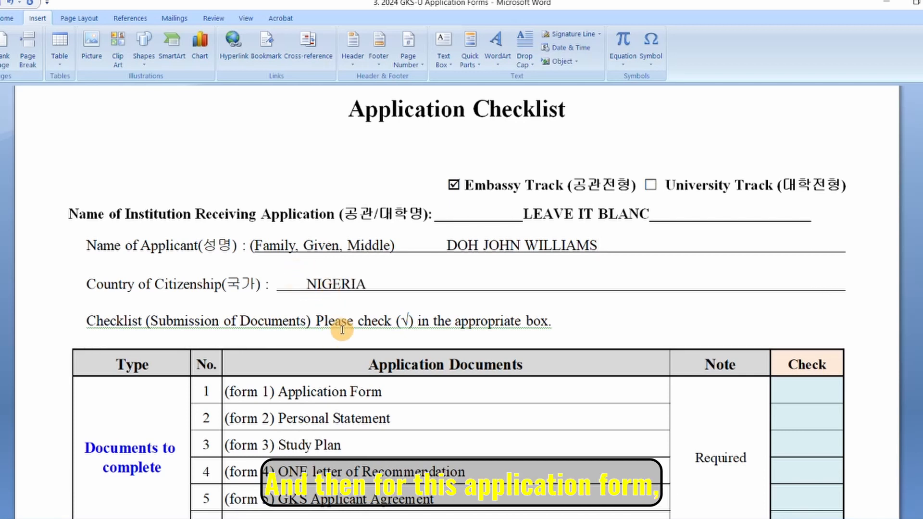
scroll(712, 274, "down", 3)
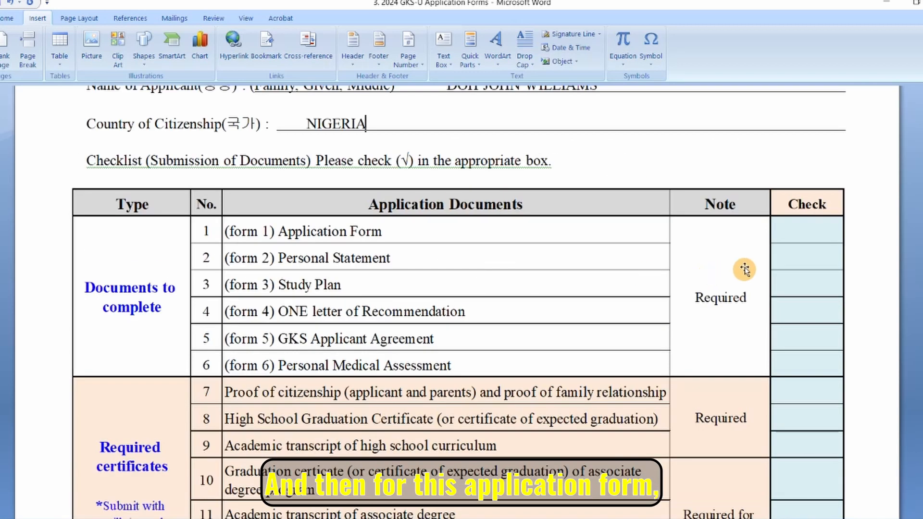
Scroll past the checklist table image down to the FORM 1 application page.
left_click(806, 238)
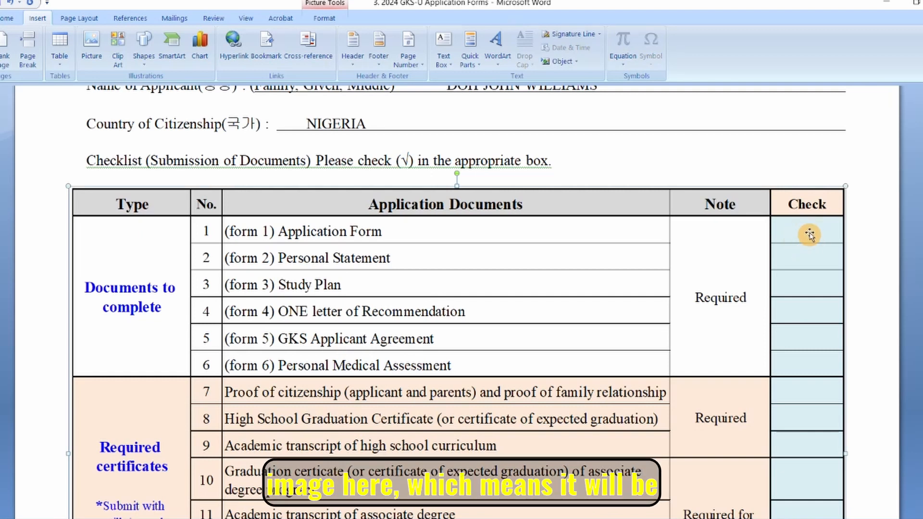
scroll(809, 235, "up", 3)
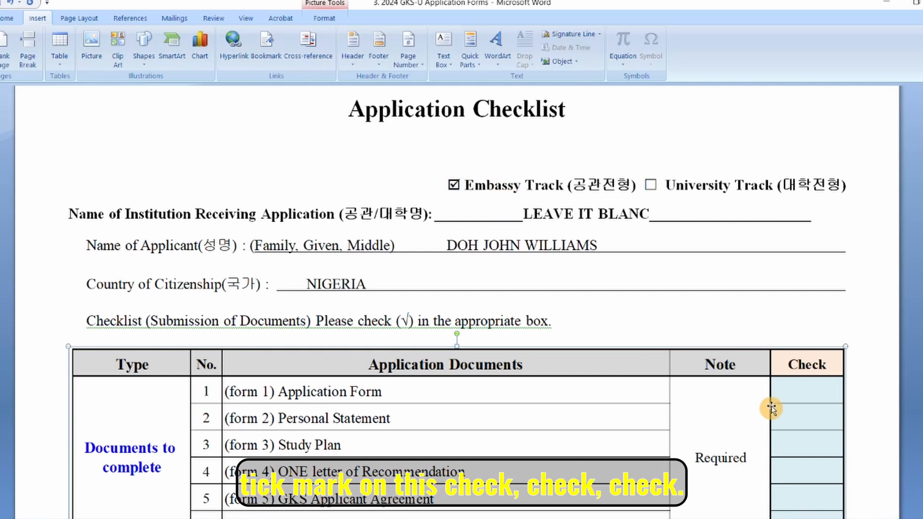
scroll(804, 381, "down", 3)
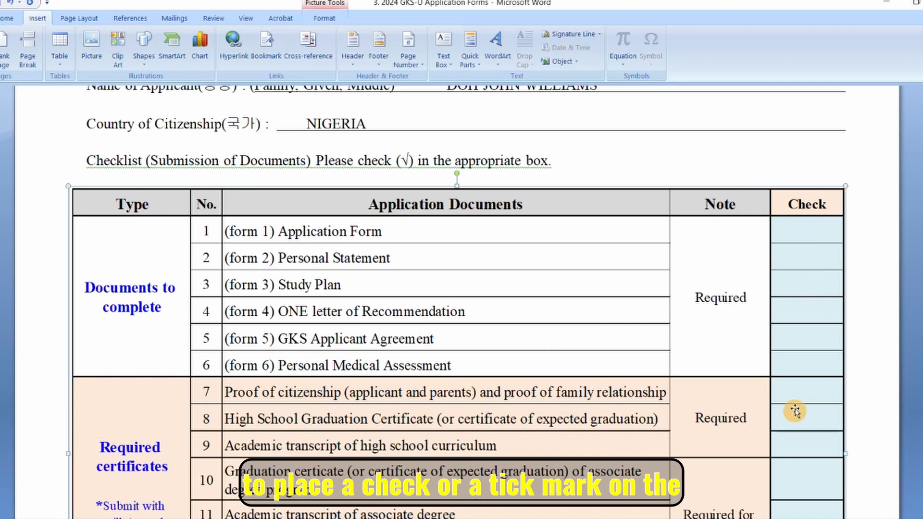
scroll(833, 342, "down", 5)
scroll(828, 301, "up", 3)
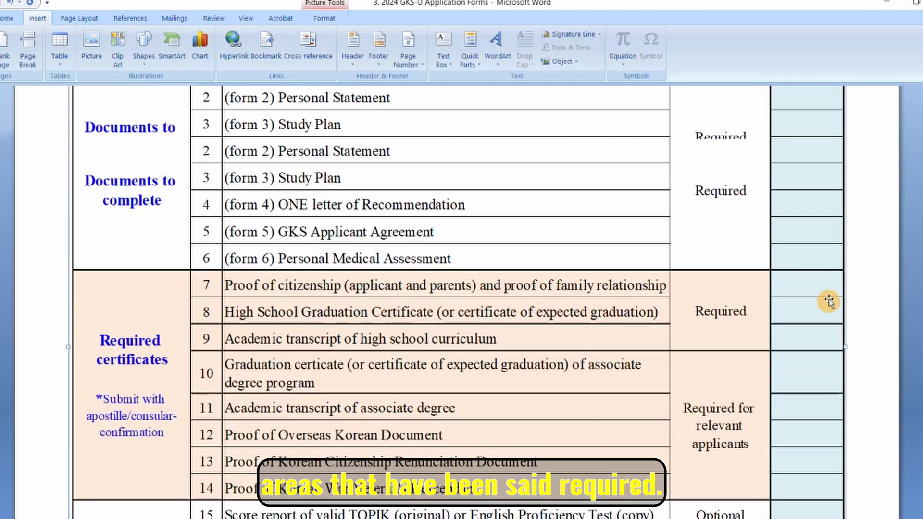
scroll(829, 302, "up", 2)
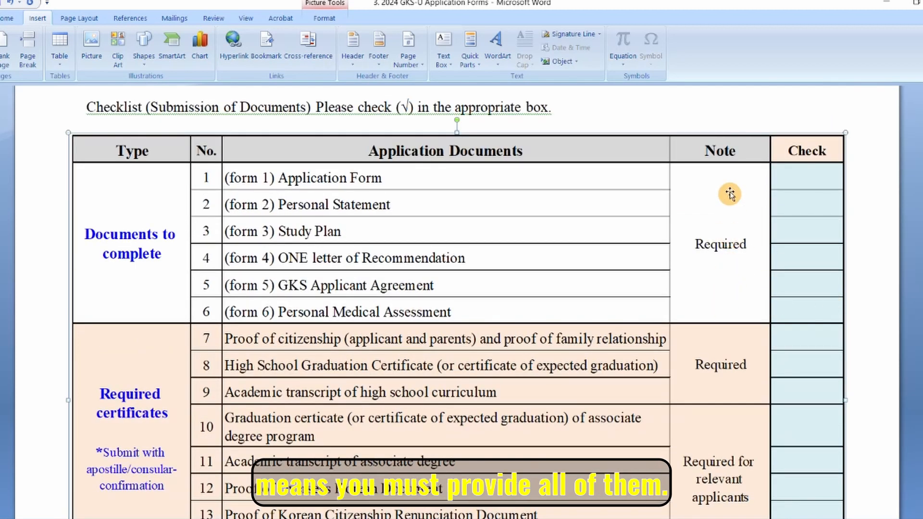
scroll(828, 357, "down", 10)
scroll(828, 357, "down", 8)
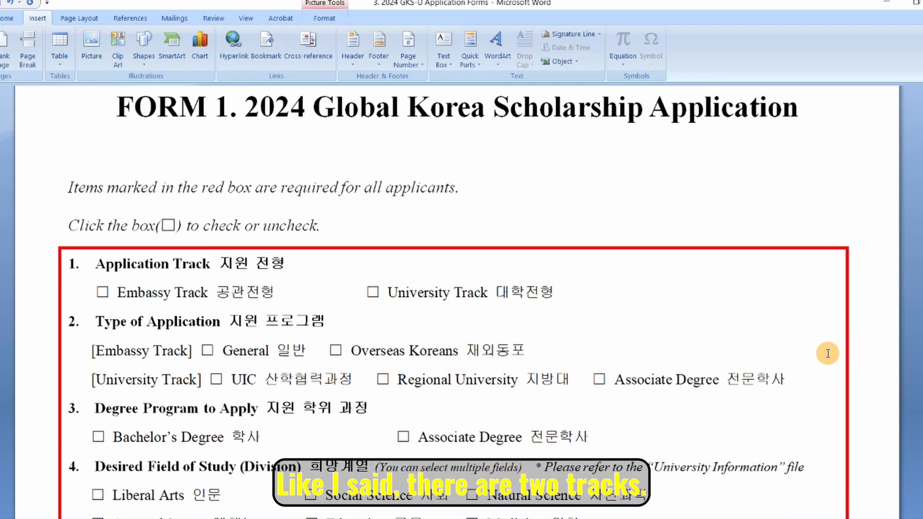
Replace the empty Embassy Track box with a pasted checked box.
scroll(828, 353, "down", 2)
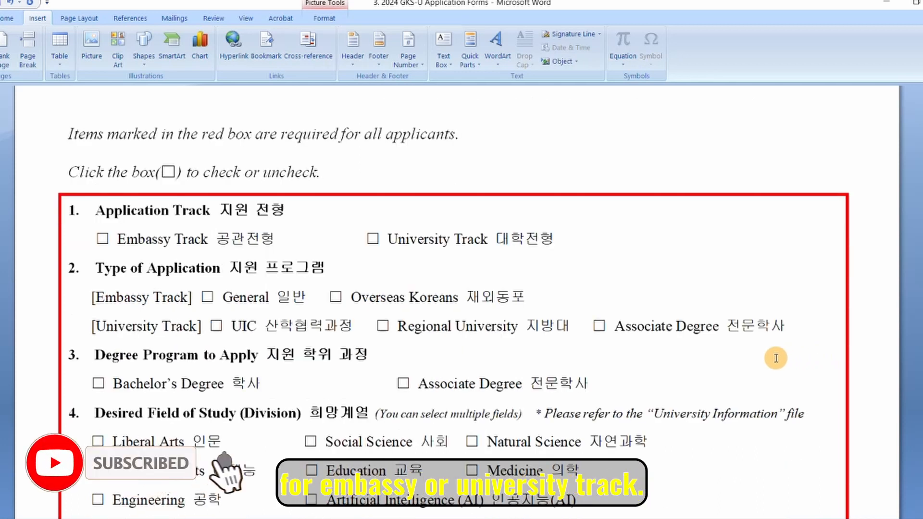
key("Delete")
key("ctrl+v")
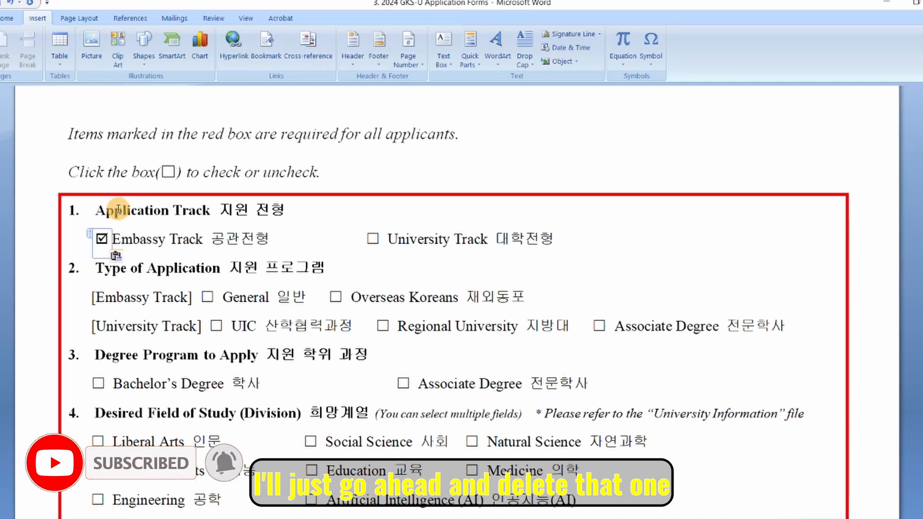
scroll(117, 208, "up", 1)
scroll(369, 279, "down", 3)
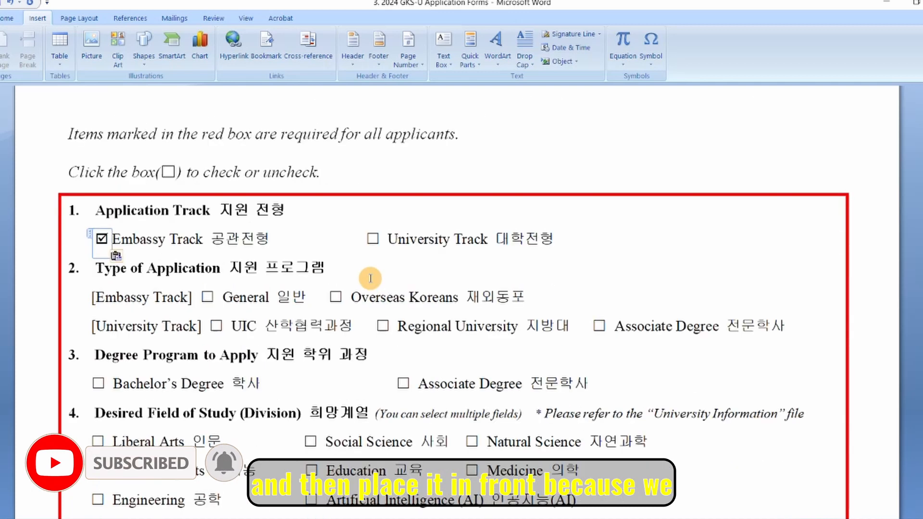
scroll(368, 276, "up", 1)
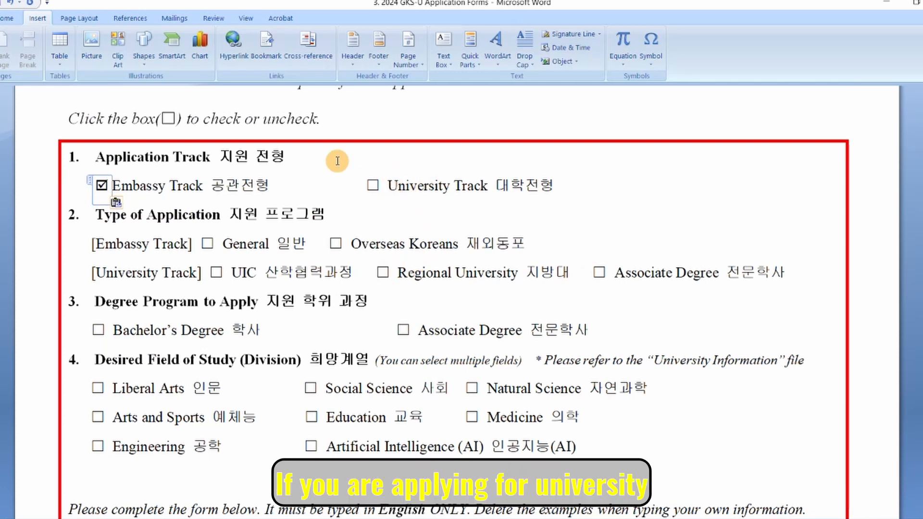
Delete the University Track checkbox, then undo to restore its empty box.
left_click(379, 186)
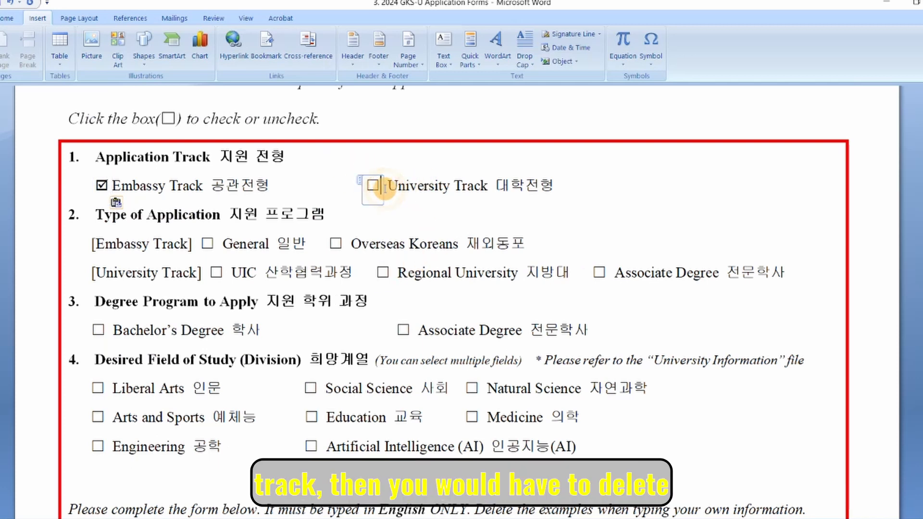
key("BackSpace")
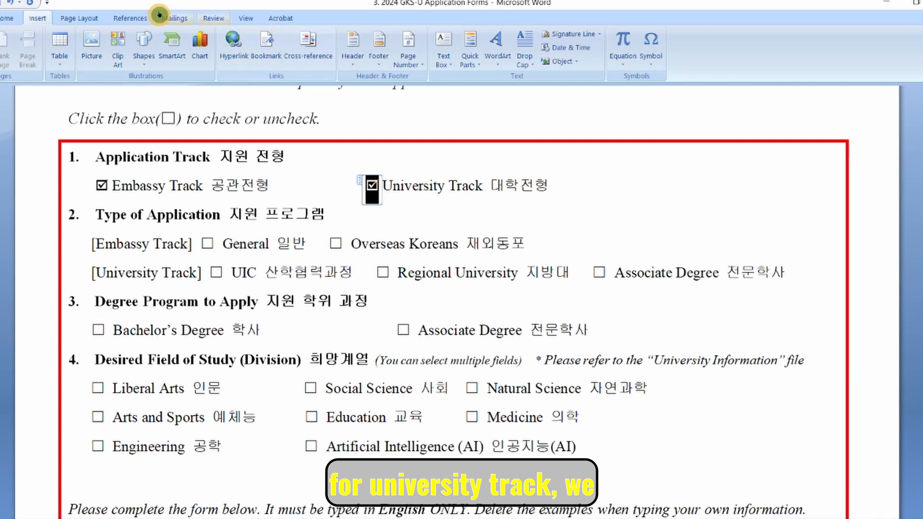
left_click(8, 4)
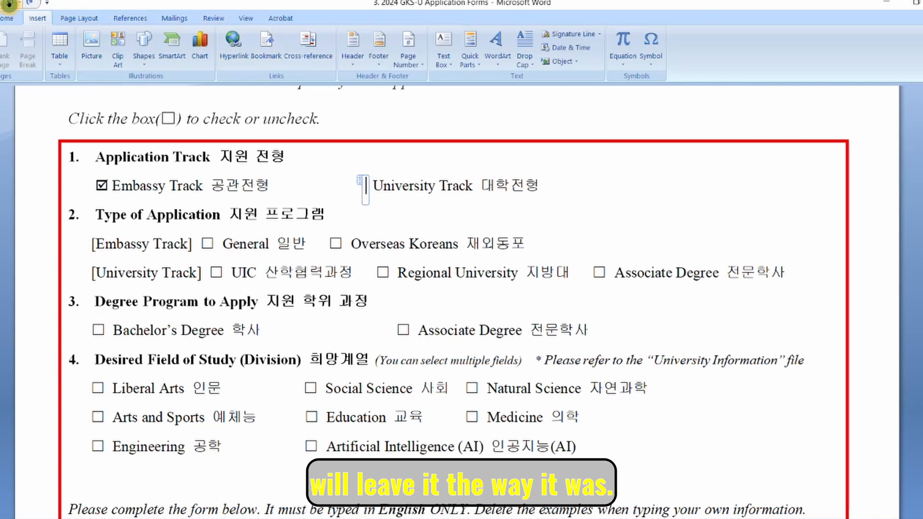
left_click(8, 4)
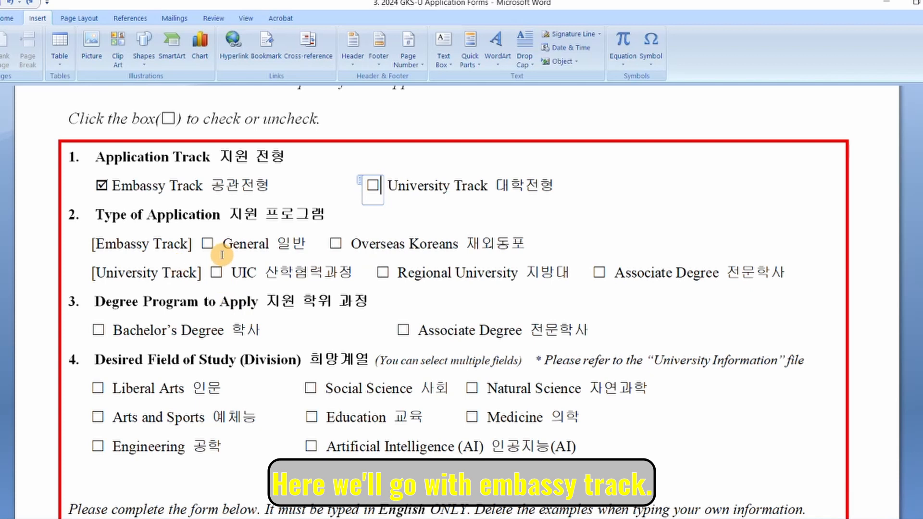
Tick the General application type by pasting a checked box over the empty one.
left_click(208, 246)
left_click_drag(293, 244, 312, 248)
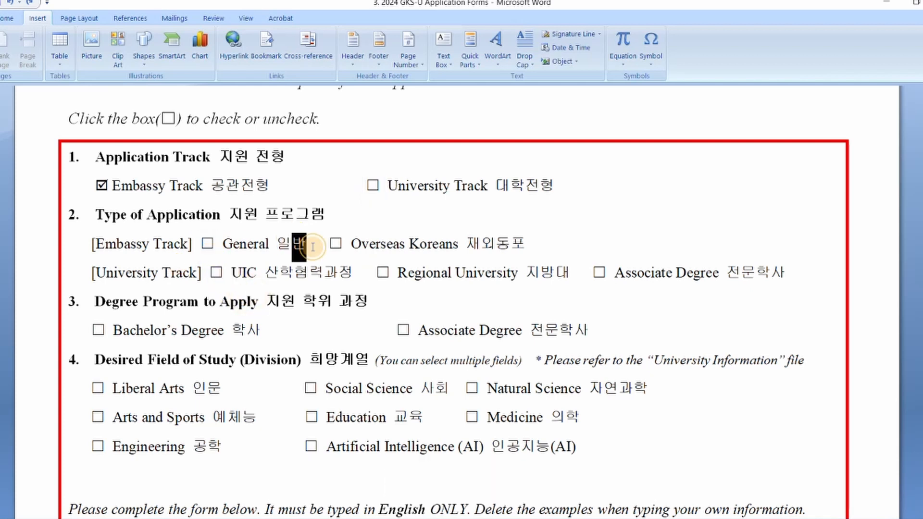
left_click(215, 243)
key("Delete")
type("☑")
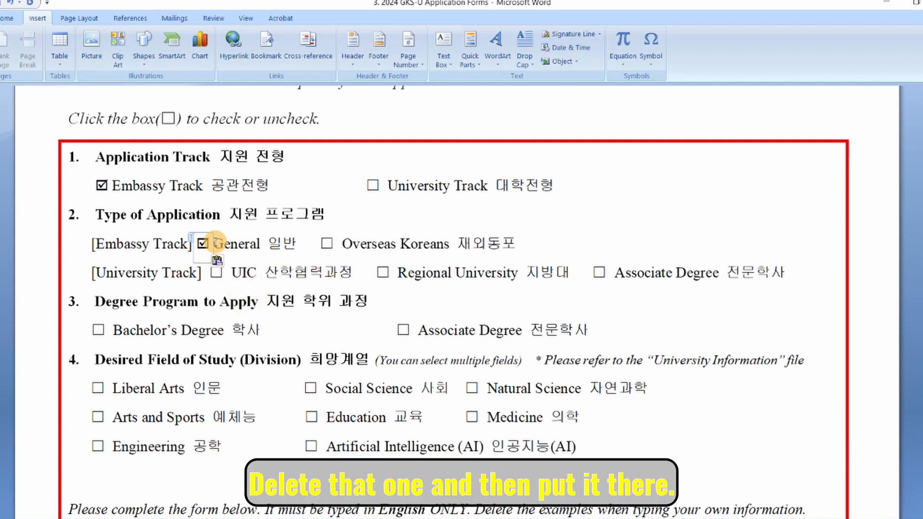
Tick the Bachelor's Degree box under Degree Program to Apply.
scroll(215, 243, "down", 1)
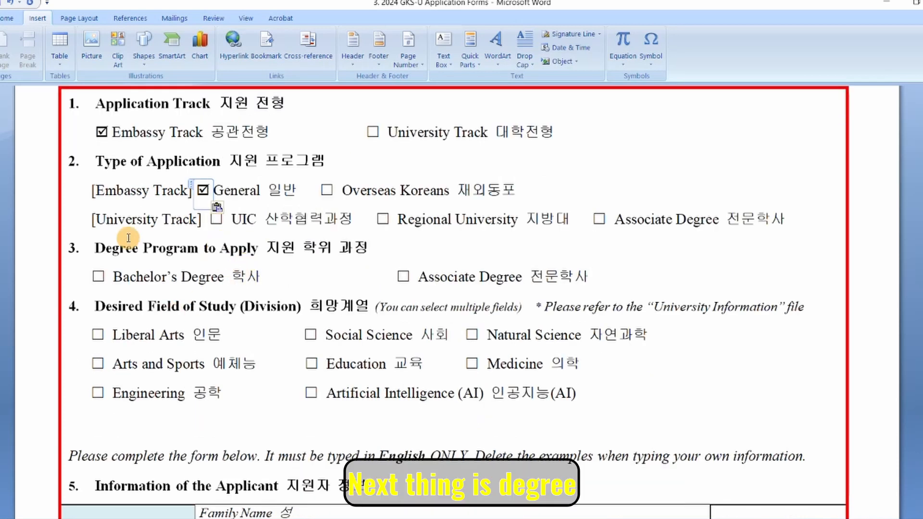
left_click_drag(266, 249, 365, 244)
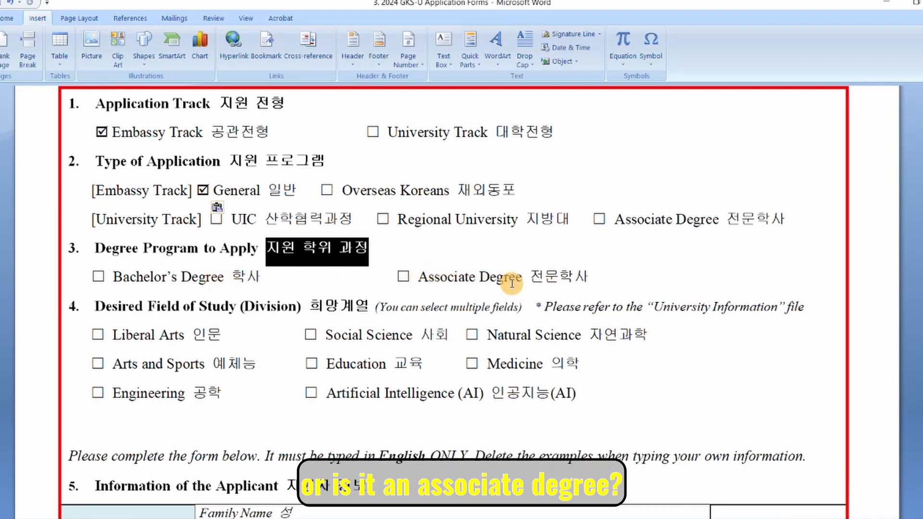
left_click(112, 279)
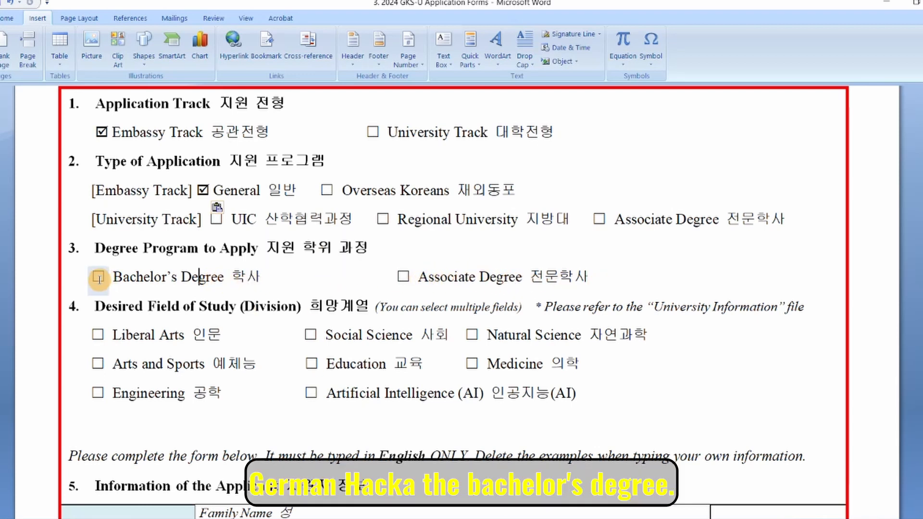
left_click(99, 278)
scroll(218, 373, "up", 2)
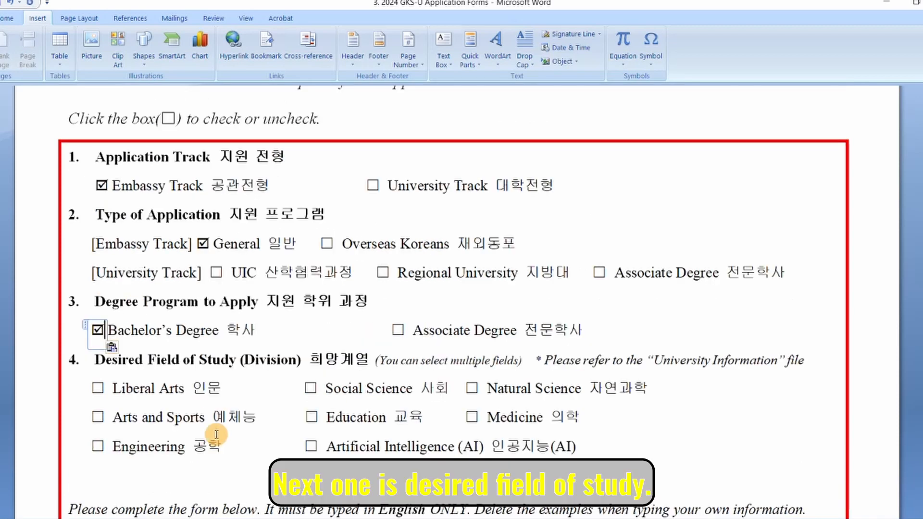
scroll(235, 428, "down", 3)
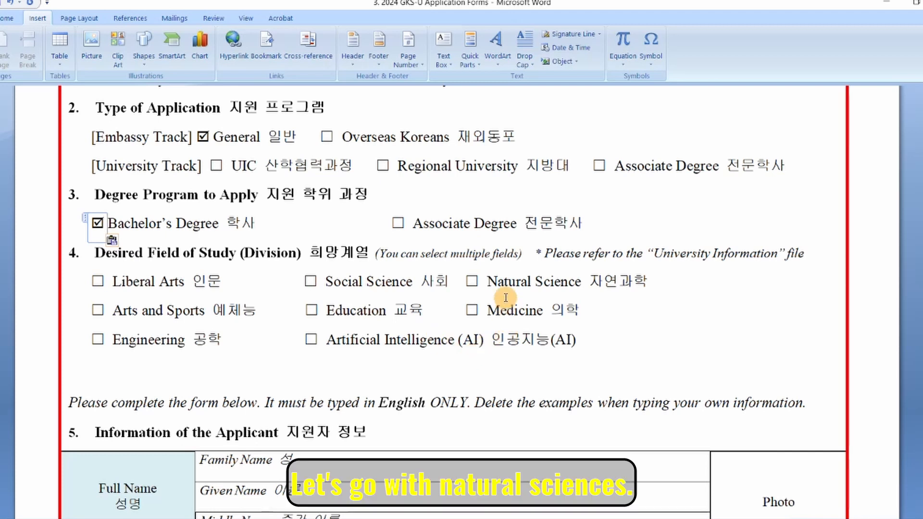
Delete the empty Natural Science checkbox.
left_click(481, 279)
key("BackSpace")
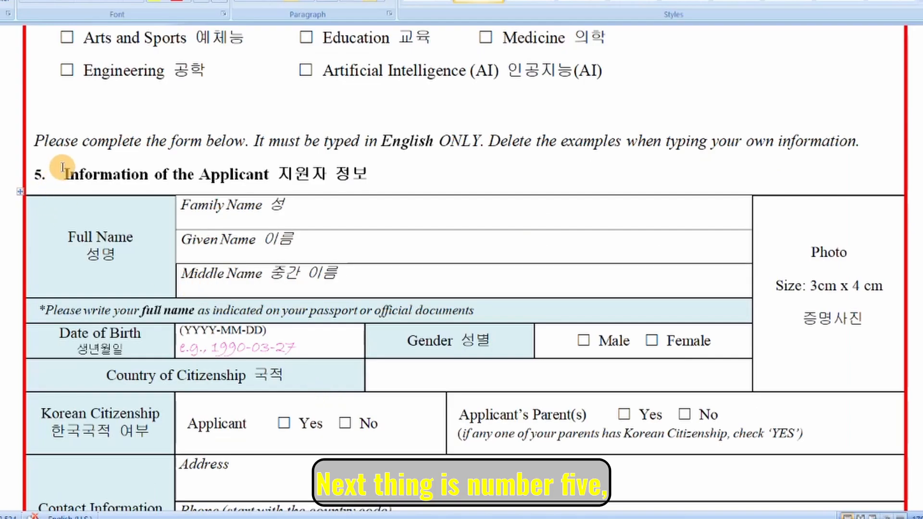
left_click_drag(66, 173, 377, 174)
Fill in the applicant's family, given and middle names and remove their italics.
left_click(427, 220)
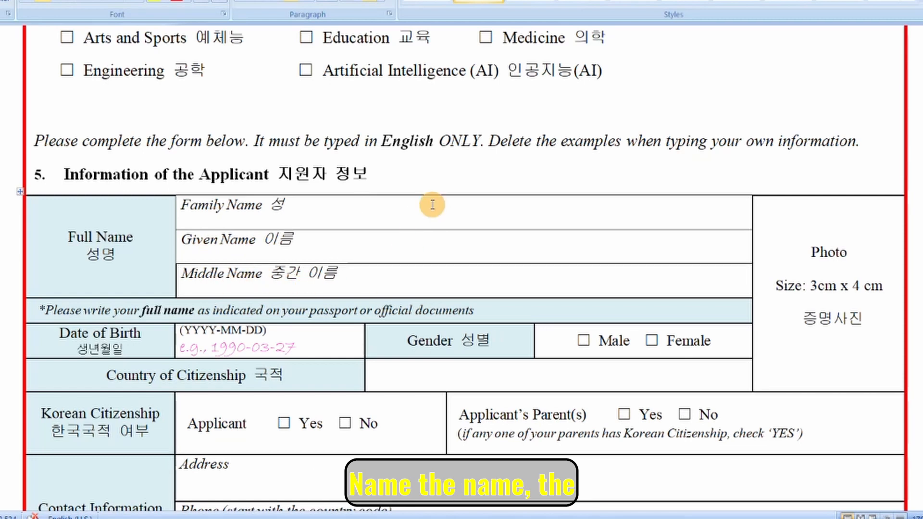
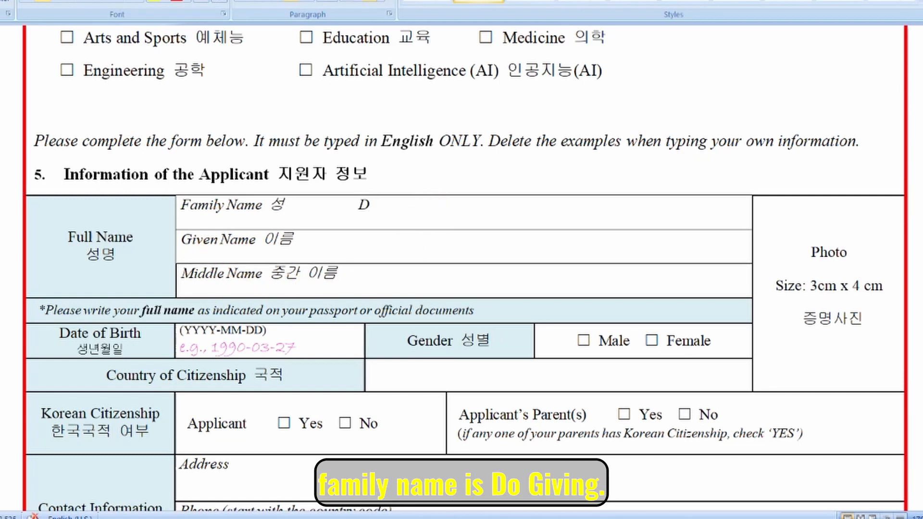
left_click(445, 249)
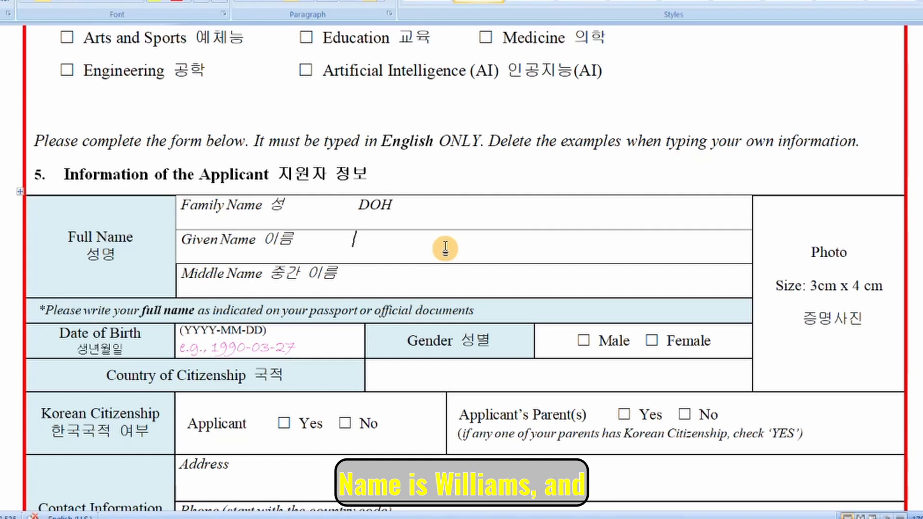
left_click(438, 287)
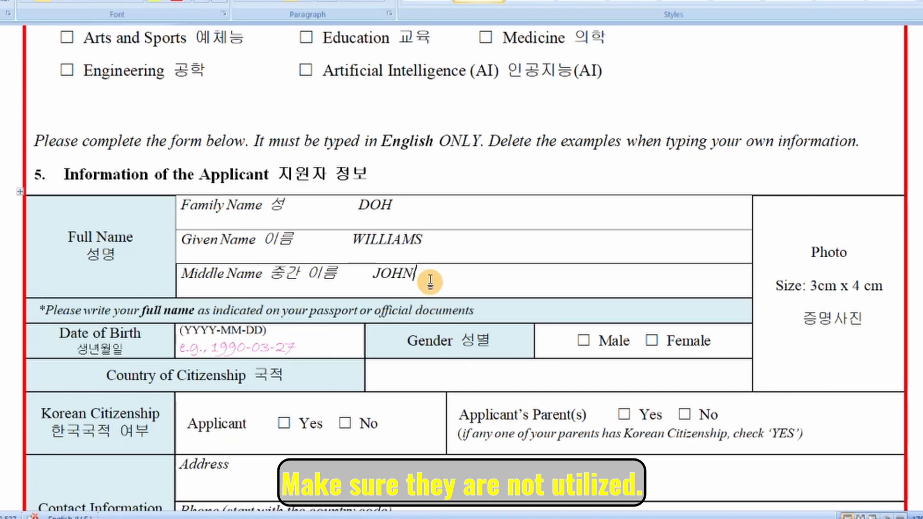
left_click_drag(415, 275, 374, 268)
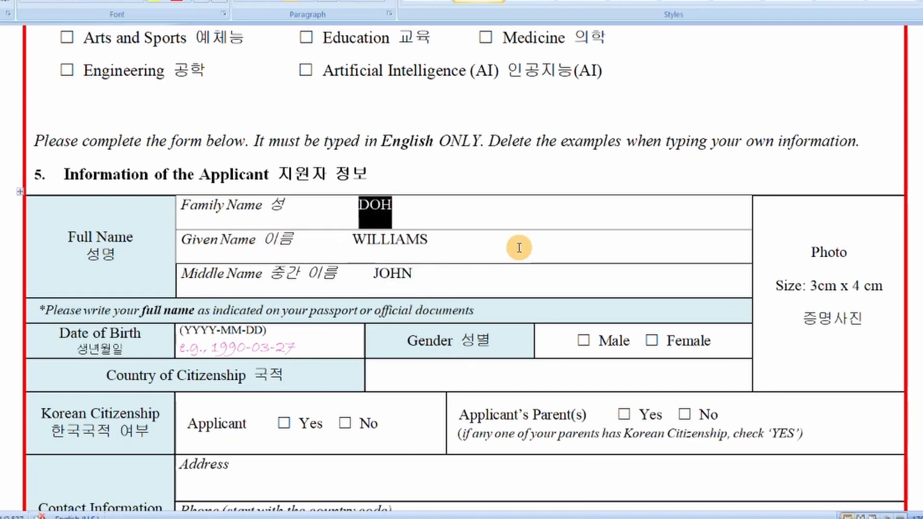
left_click(520, 247)
Replace the Korean Photo cell label with GLUE YOUR PHOTO HERE.
scroll(572, 289, "down", 2)
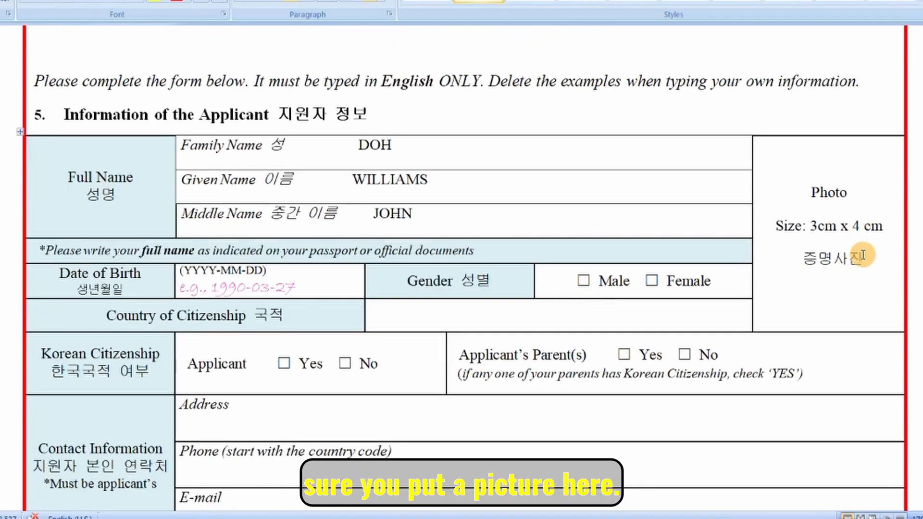
left_click_drag(860, 256, 789, 263)
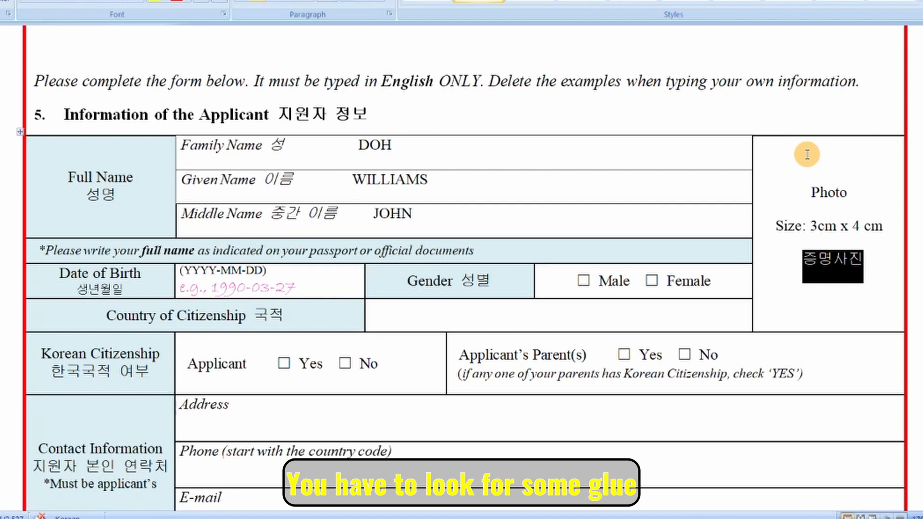
type("G")
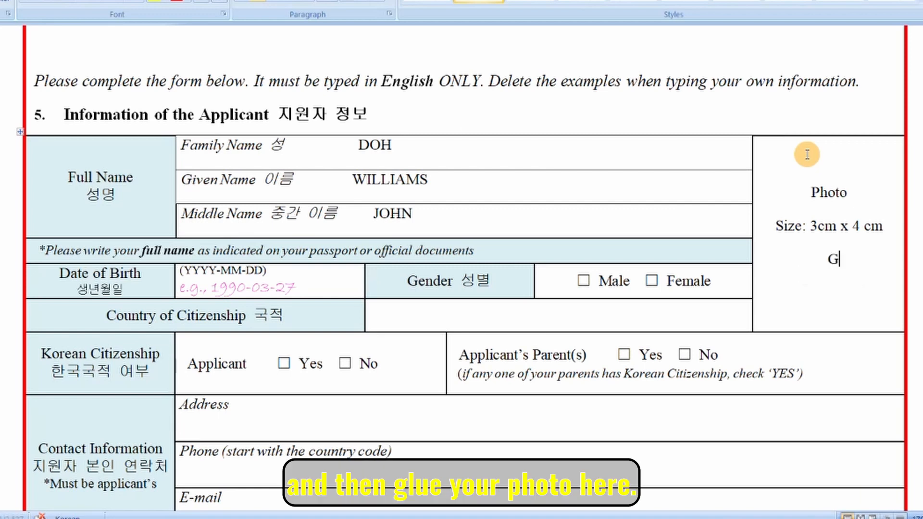
type("LUE YOUR PHOTO HERE")
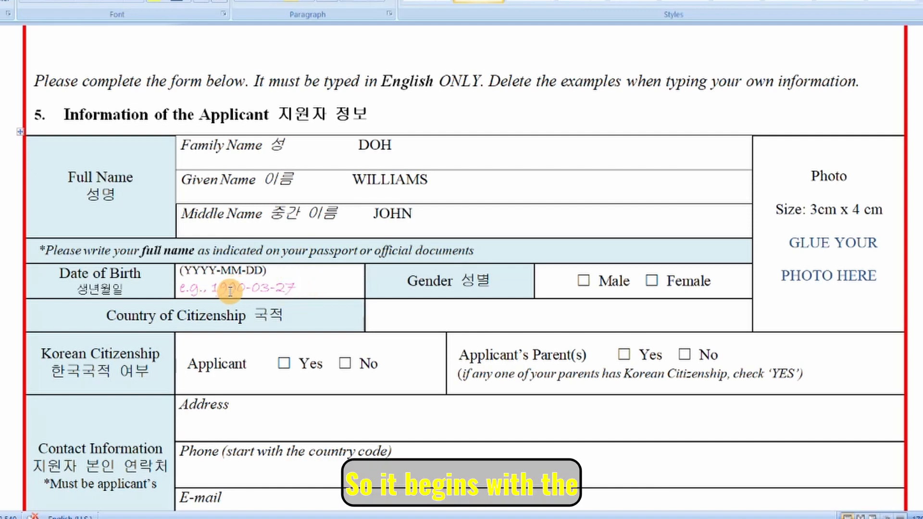
left_click_drag(297, 287, 181, 291)
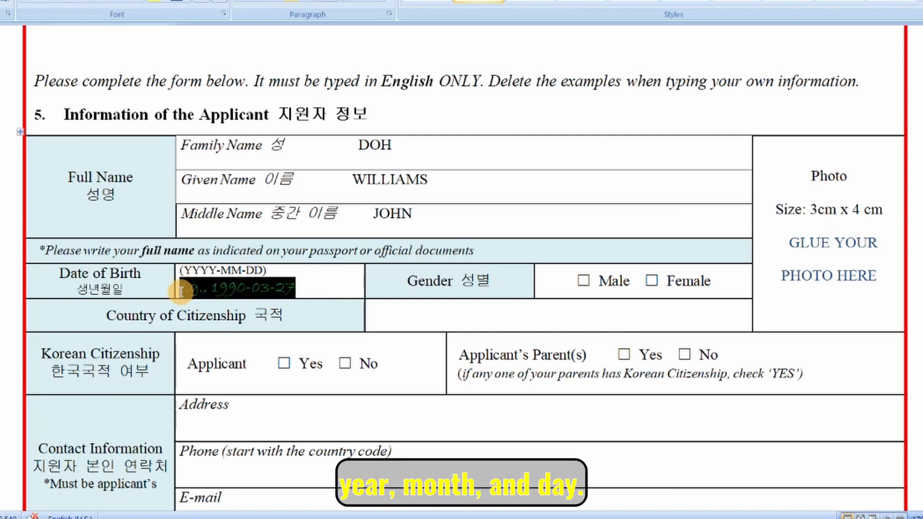
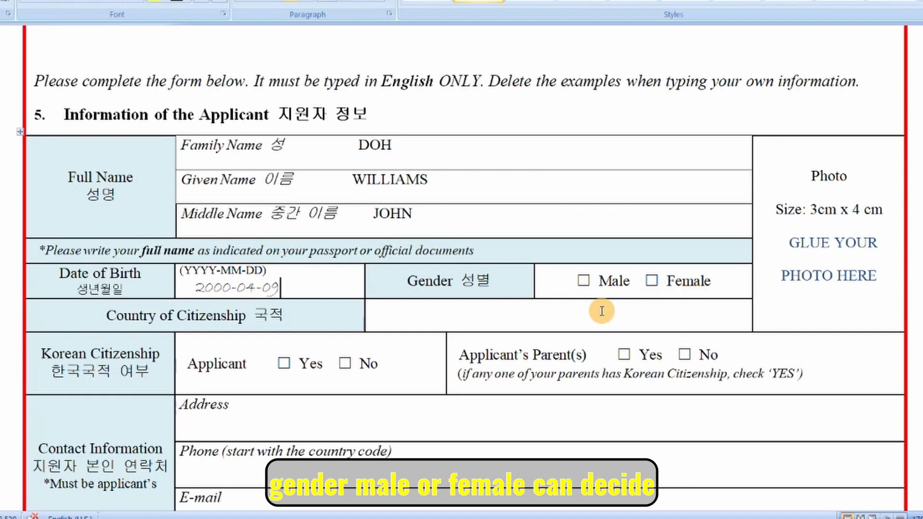
left_click(582, 283)
left_click(585, 283)
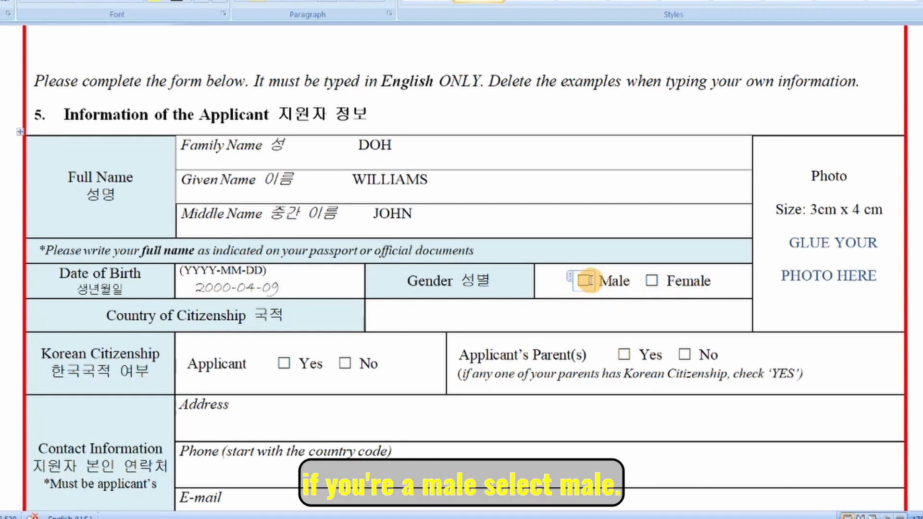
left_click(584, 283)
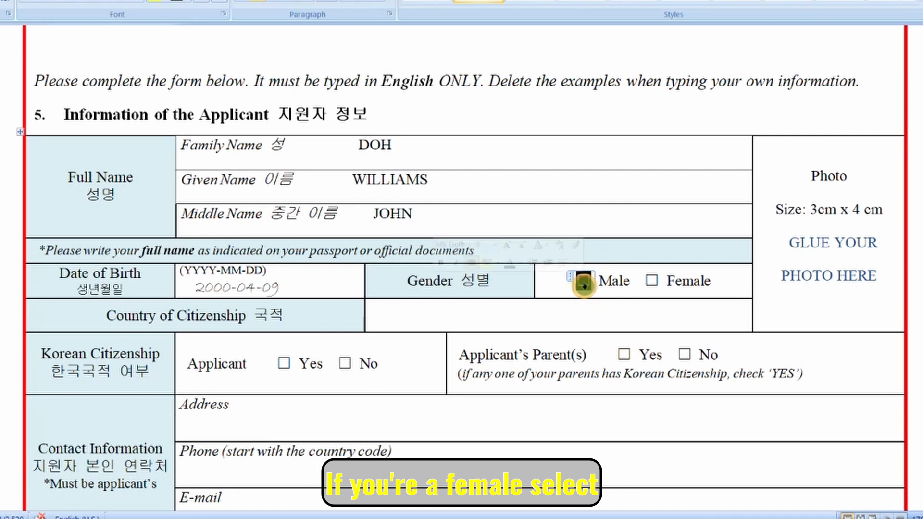
type("☑")
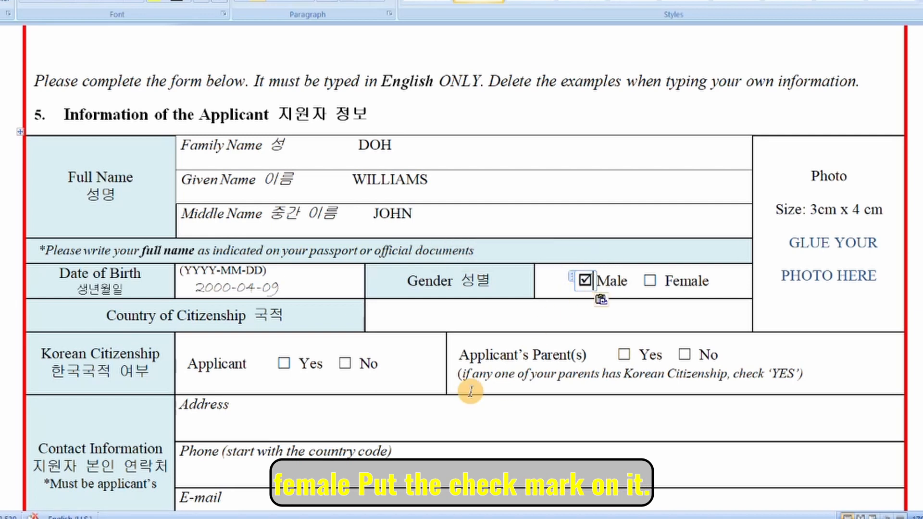
scroll(442, 370, "down", 1)
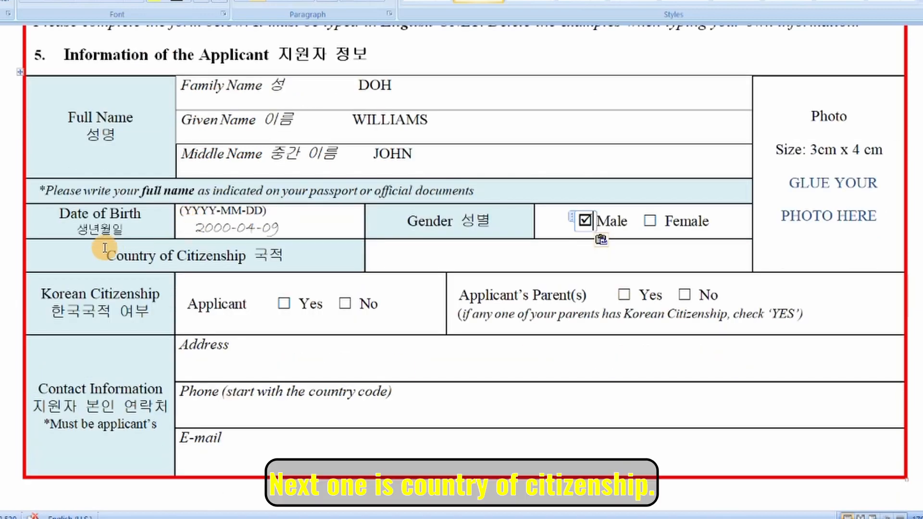
Enter NIGERIA as citizenship and tick No for applicant's and parents' Korean citizenship.
left_click(485, 247)
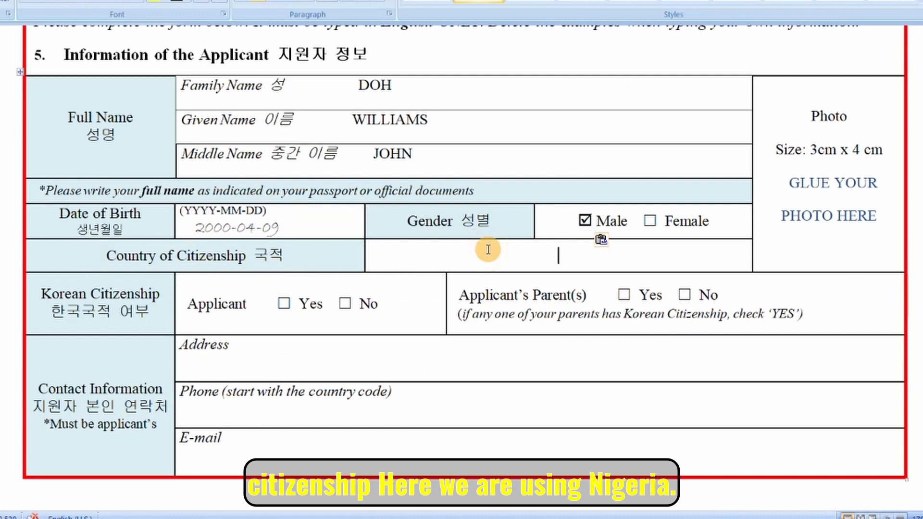
type("NIGERIA")
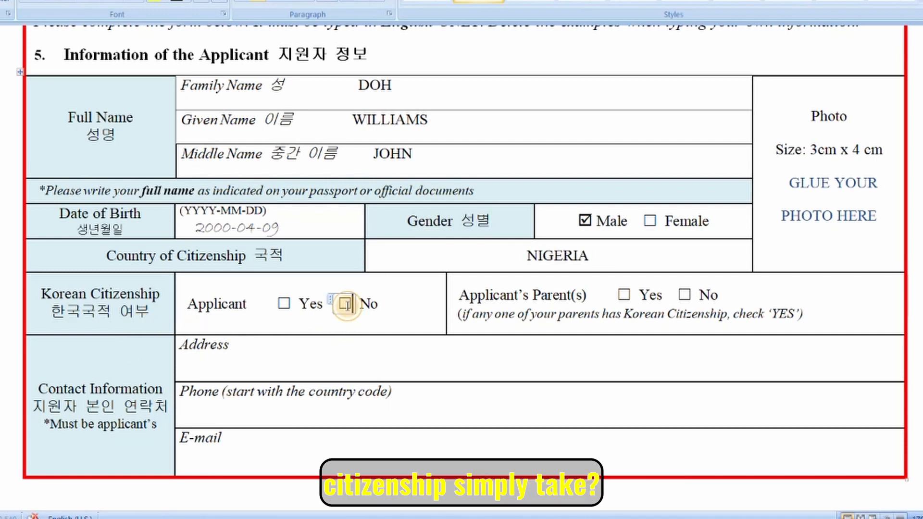
type("☑")
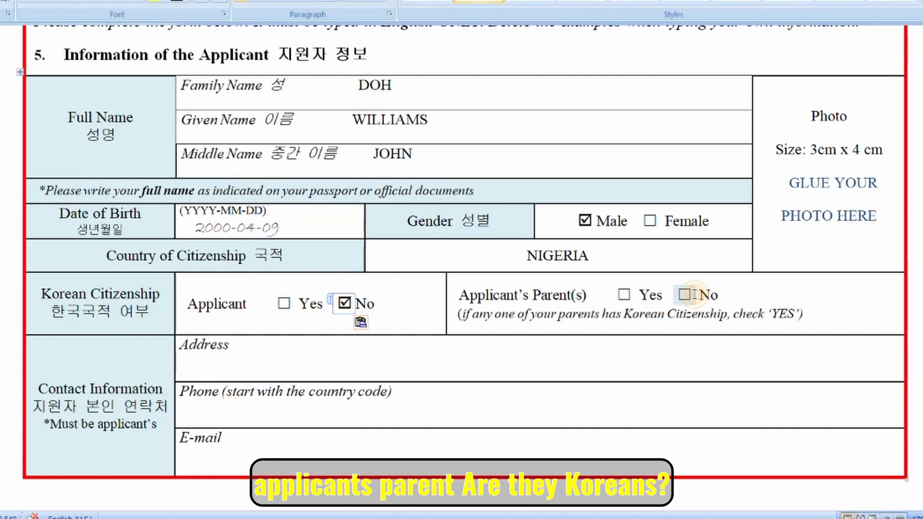
left_click_drag(461, 315, 781, 329)
left_click(719, 292)
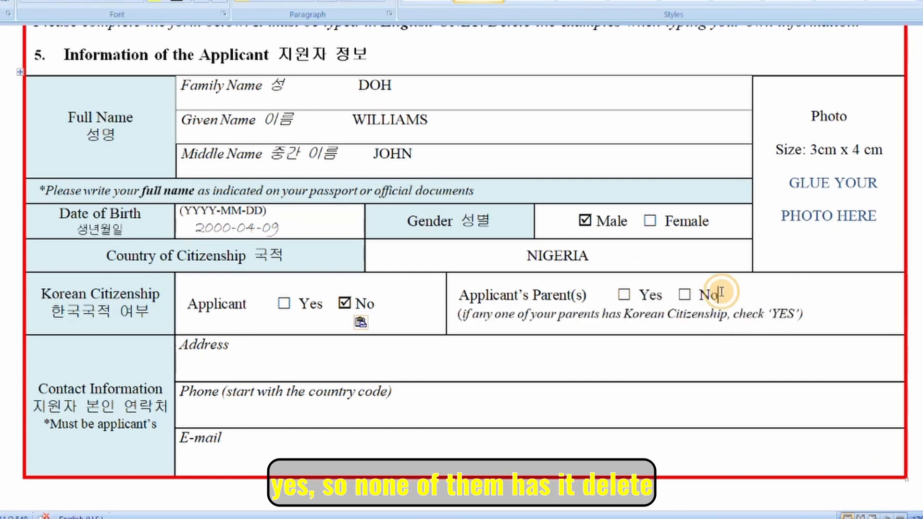
left_click(694, 292)
left_click(686, 294)
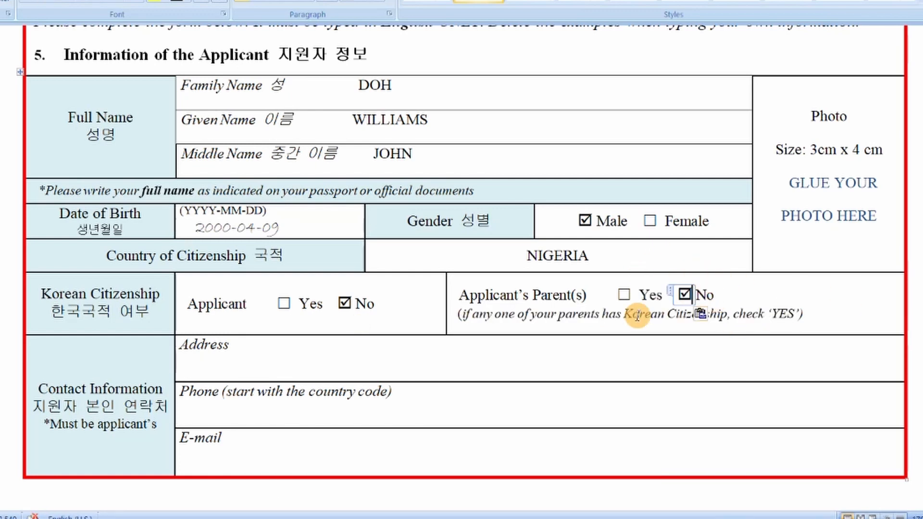
scroll(639, 314, "down", 3)
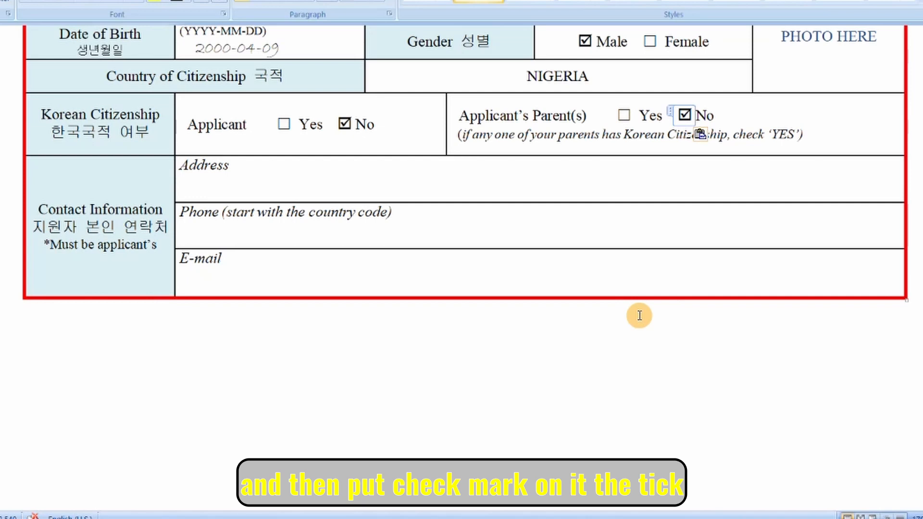
scroll(540, 348, "up", 2)
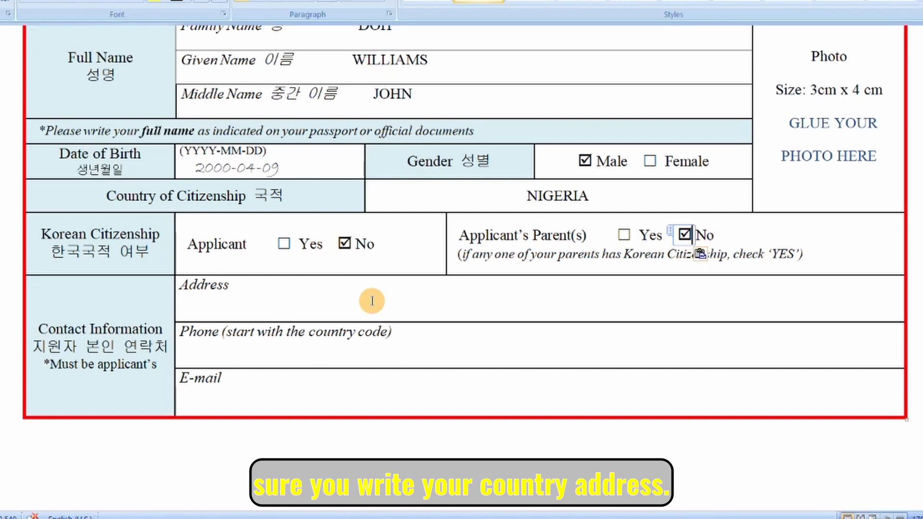
Enter the address, phone number with country code and e-mail, masked with dashes.
left_click(329, 304)
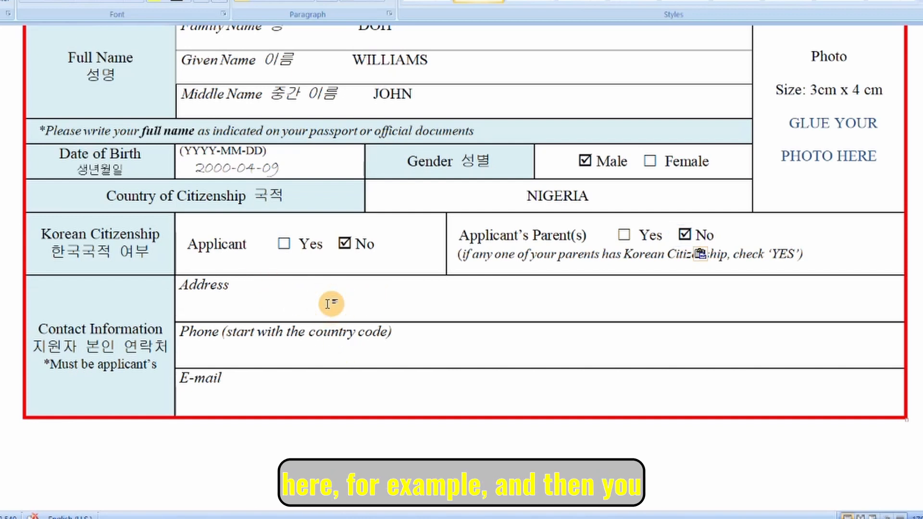
type("Nigeria")
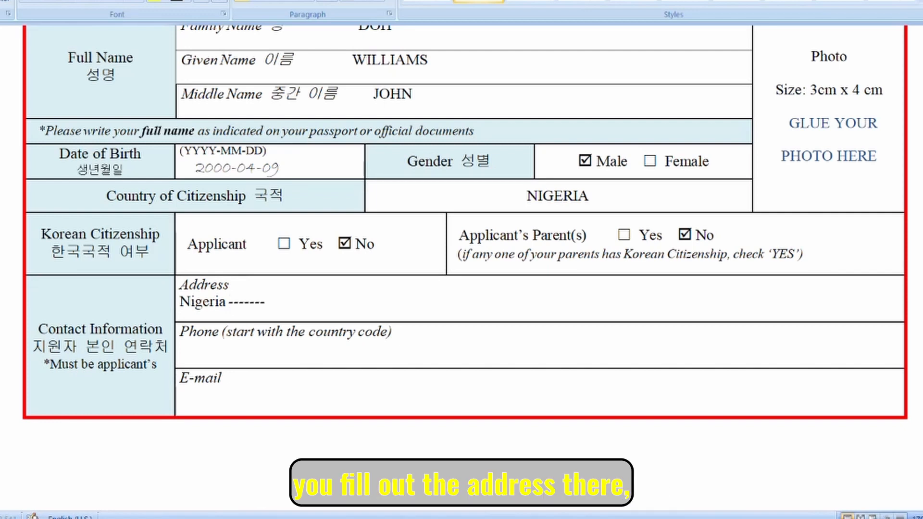
type("---------------------------------")
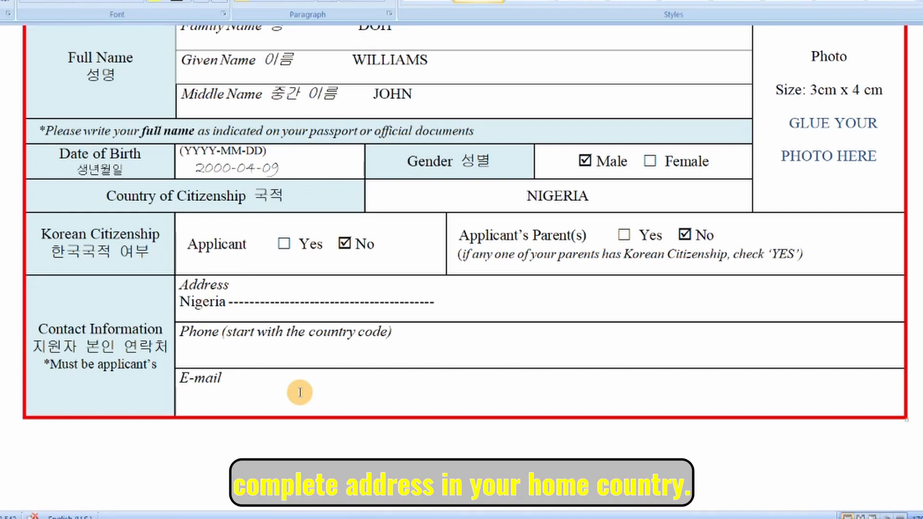
left_click(347, 352)
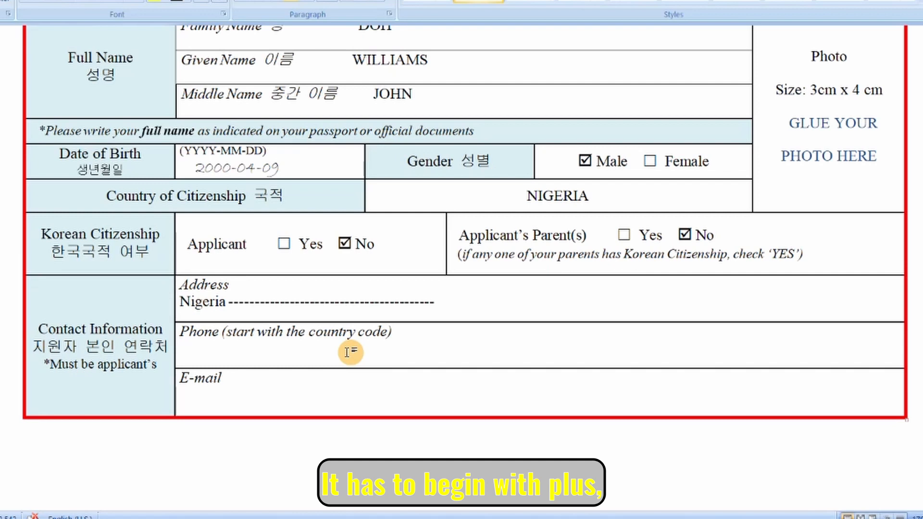
type("+234--------------")
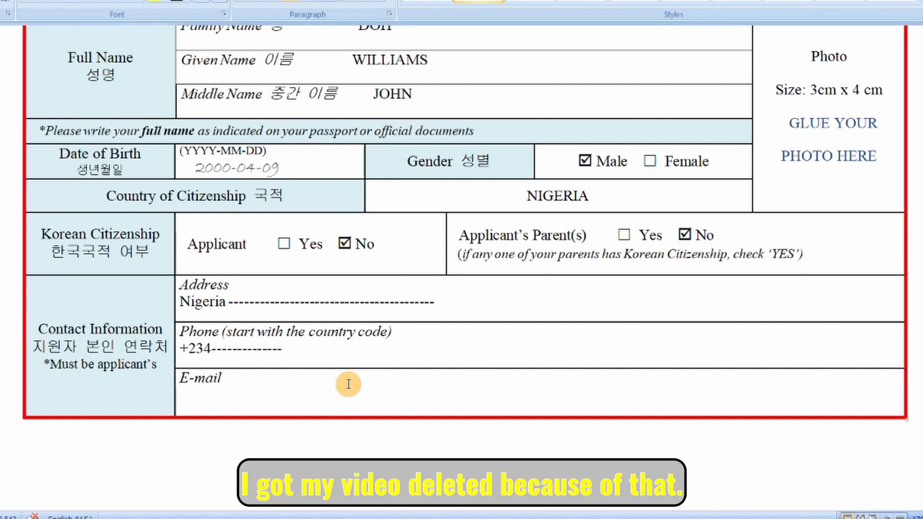
left_click(212, 399)
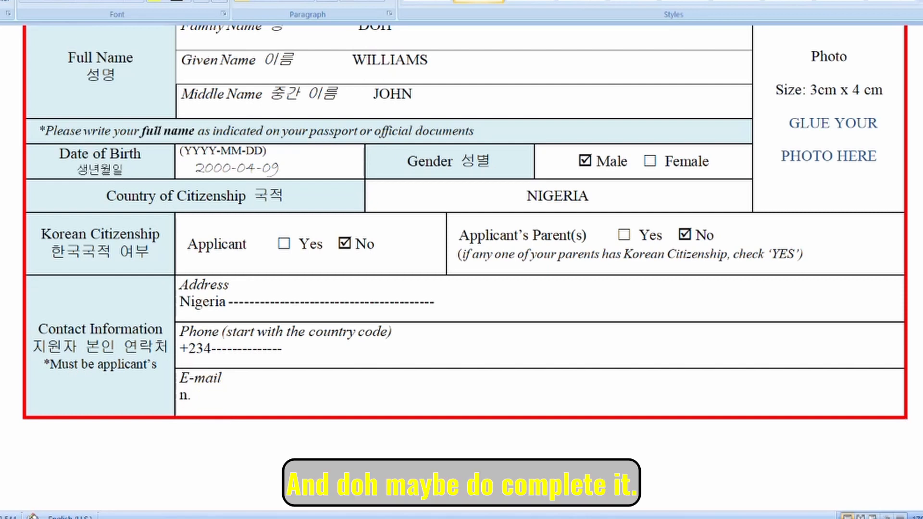
type(".doh@------------")
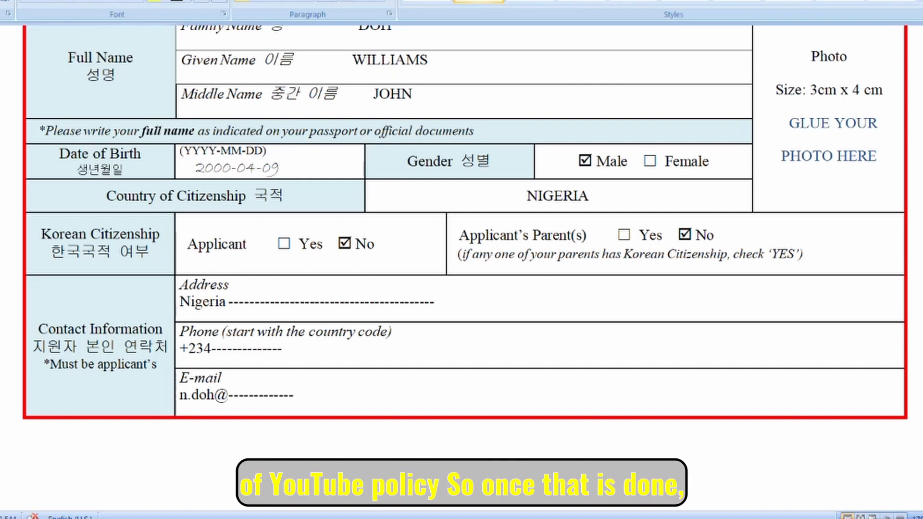
scroll(62, 227, "down", 4)
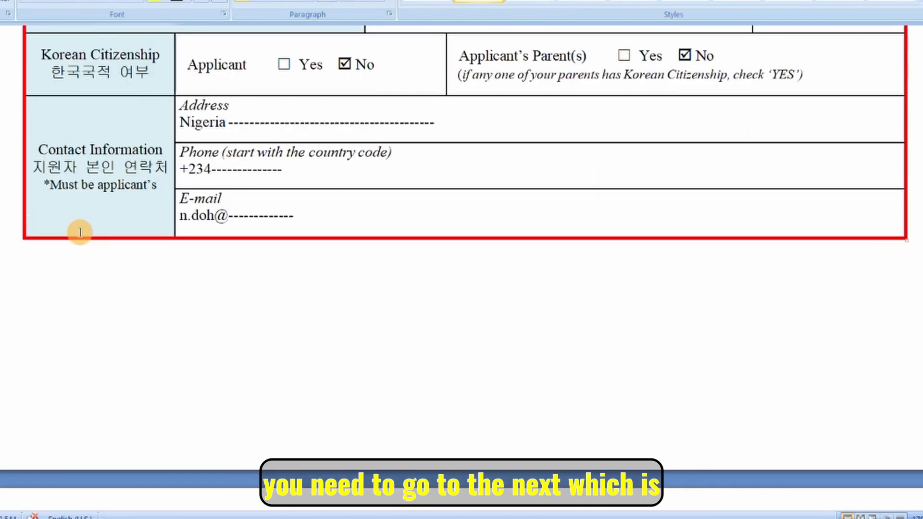
Tick TOPIK Level 2 by replacing its empty box with a pasted ticked box.
scroll(80, 232, "down", 9)
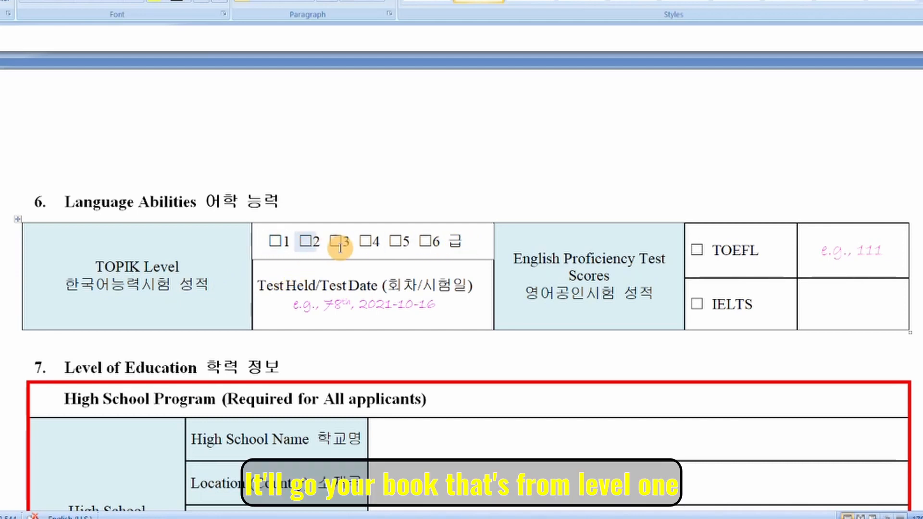
left_click_drag(294, 242, 309, 242)
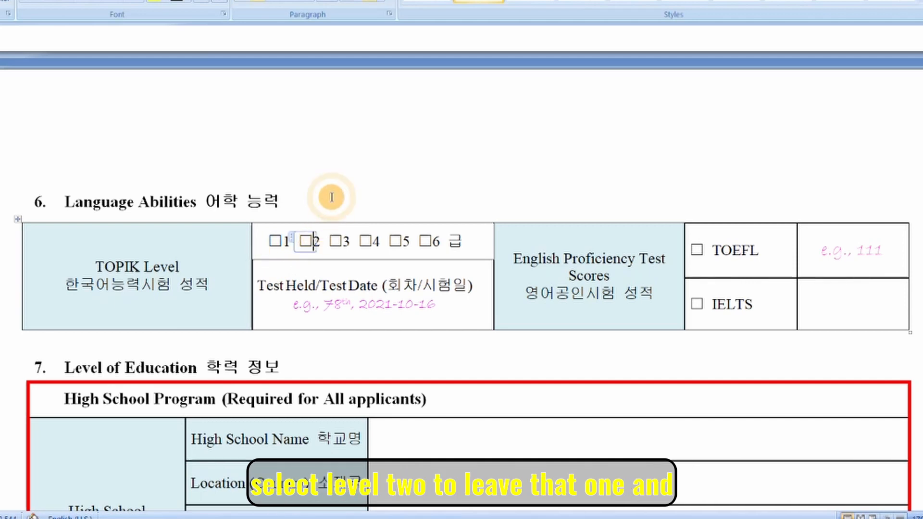
key("Delete")
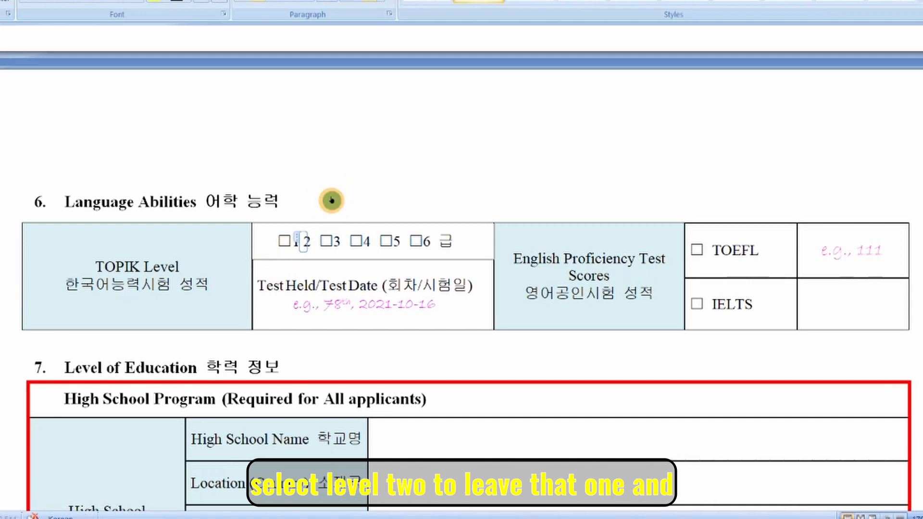
type("☑")
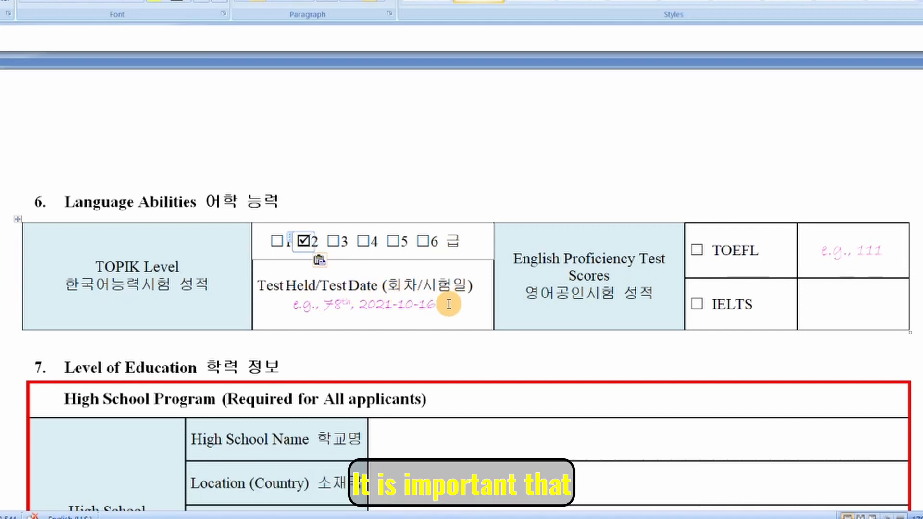
Replace the pink example test date with 2023-02-11 in Automatic black font.
left_click_drag(295, 308, 434, 316)
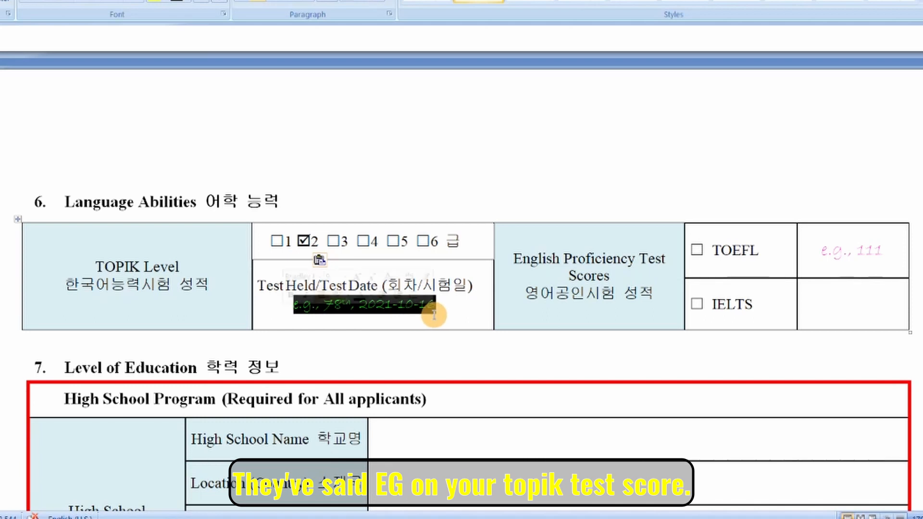
left_click(457, 316)
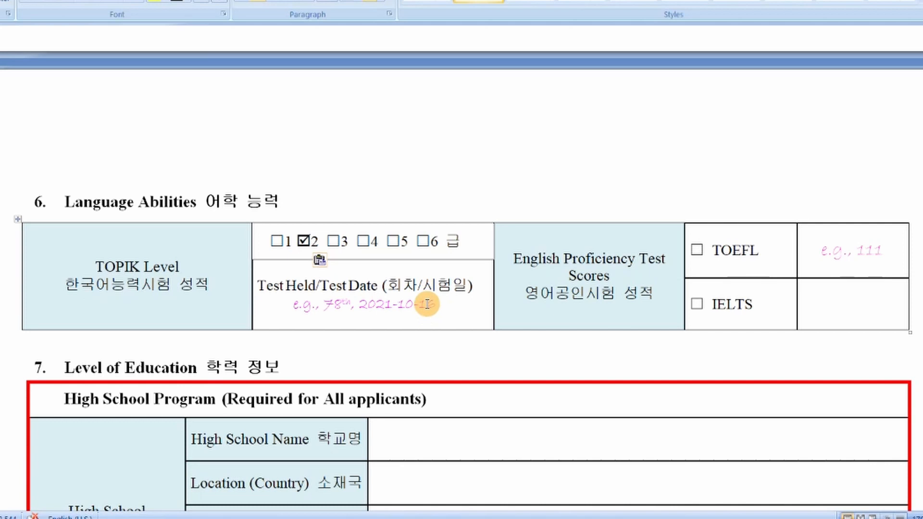
left_click_drag(427, 304, 294, 305)
key("Delete")
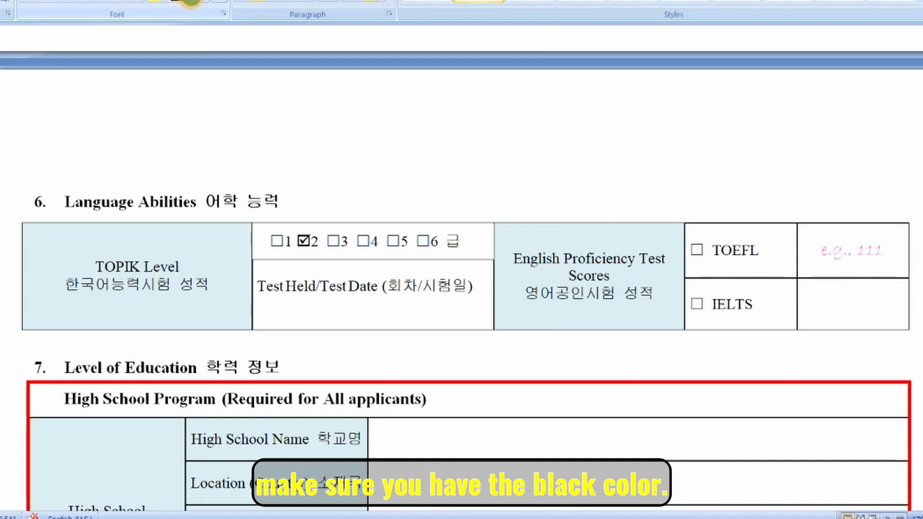
left_click(189, 2)
left_click(168, 19)
left_click(374, 318)
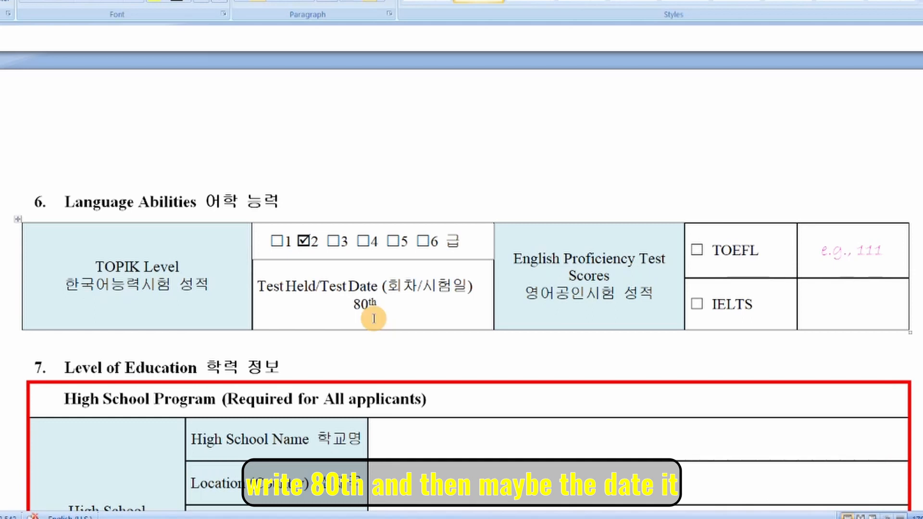
type("20")
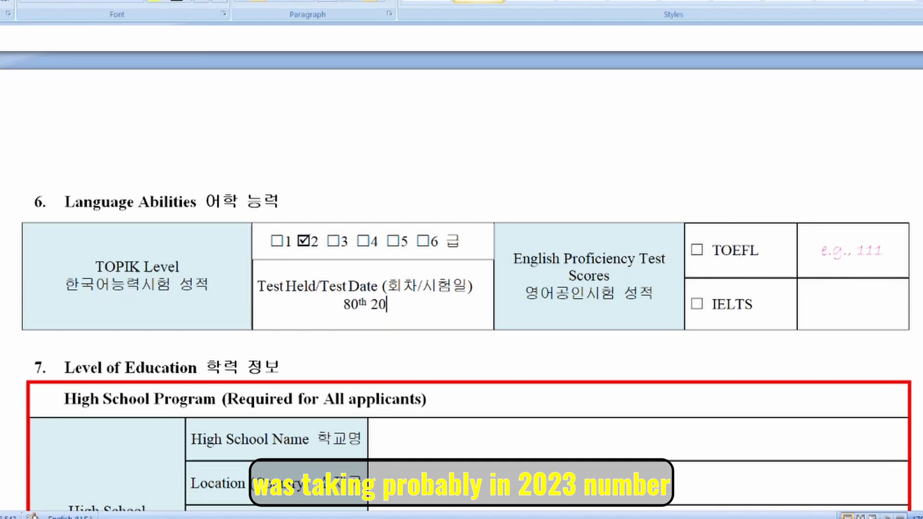
type("23-02-11")
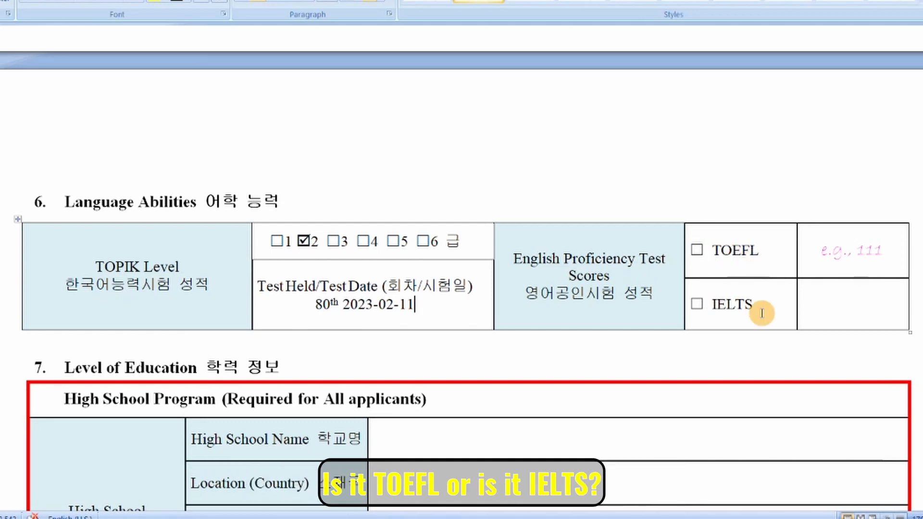
Paste a ticked box over IELTS, leaving TOEFL and the score cell empty.
left_click(705, 304)
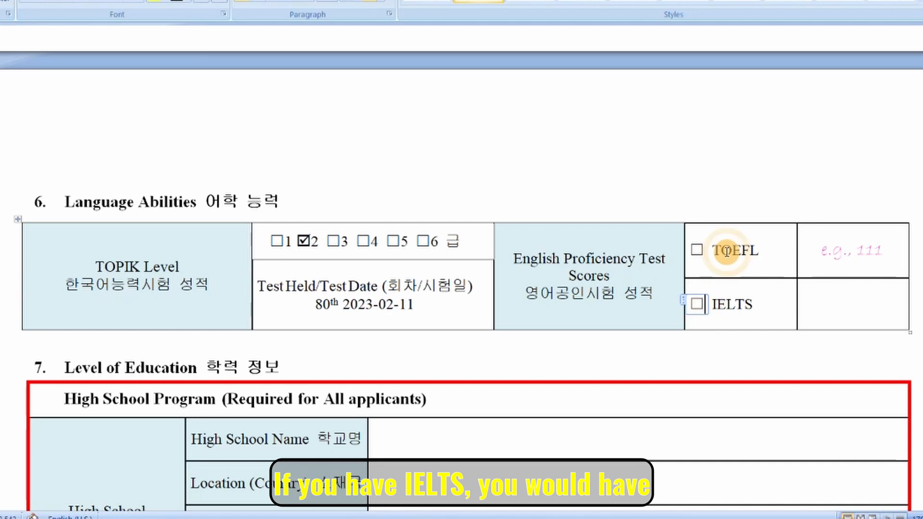
type("☑")
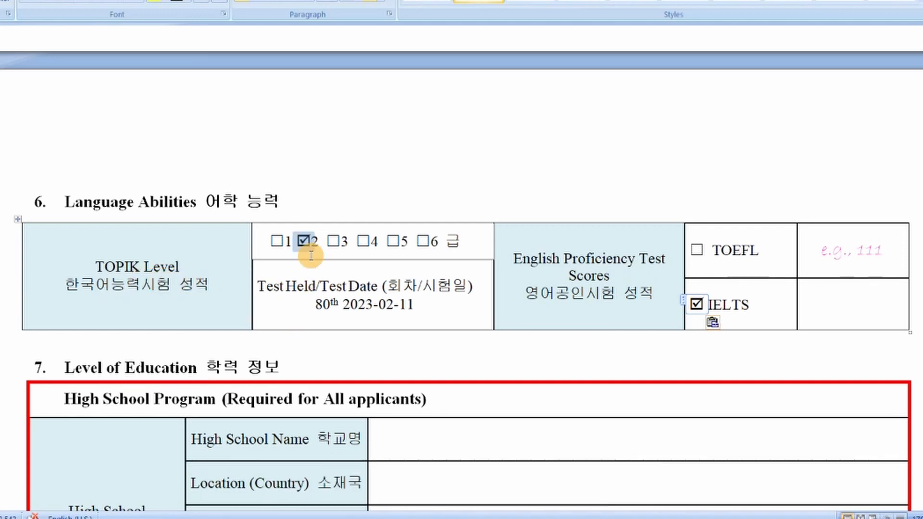
left_click_drag(277, 240, 722, 313)
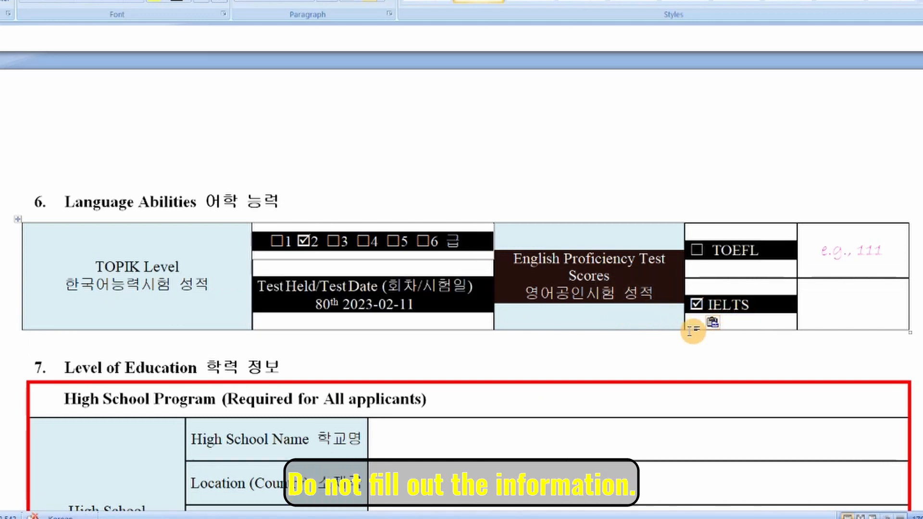
left_click(705, 351)
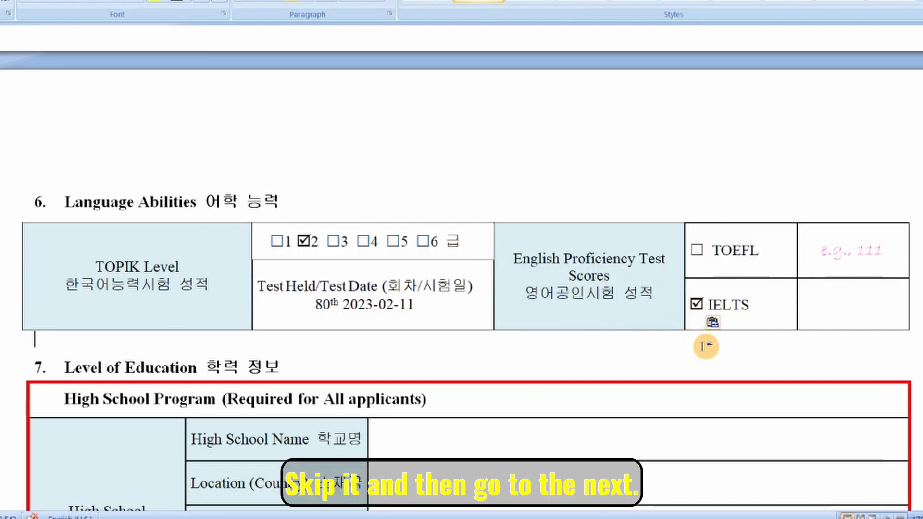
Enter 'Enugu Local Government School.' as the High School Name.
scroll(705, 351, "down", 5)
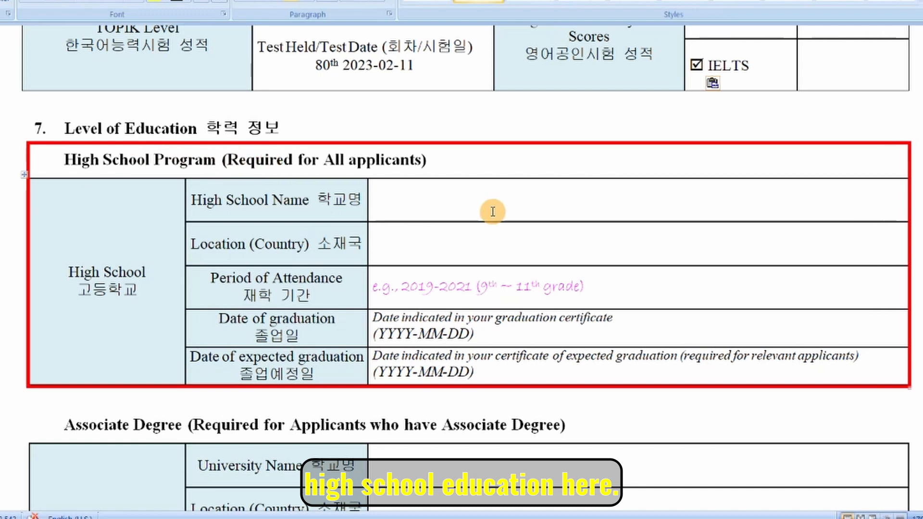
left_click(441, 208)
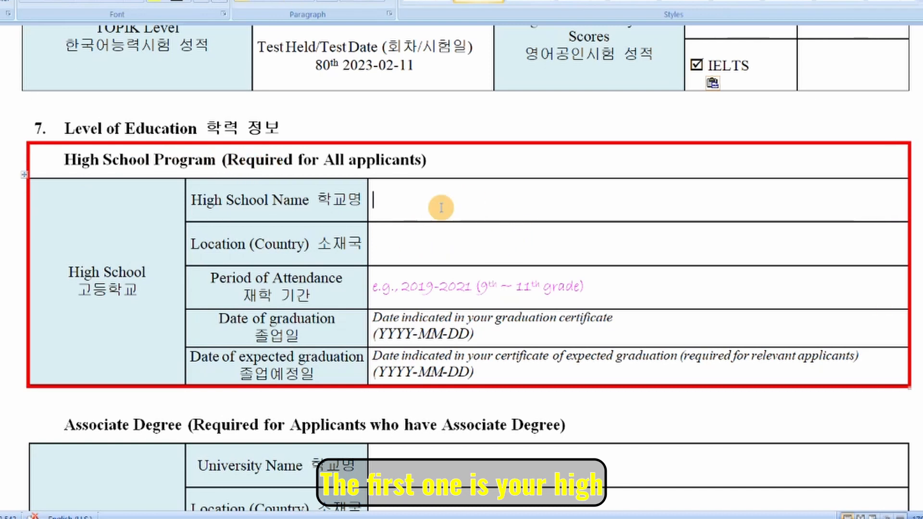
left_click_drag(188, 200, 323, 200)
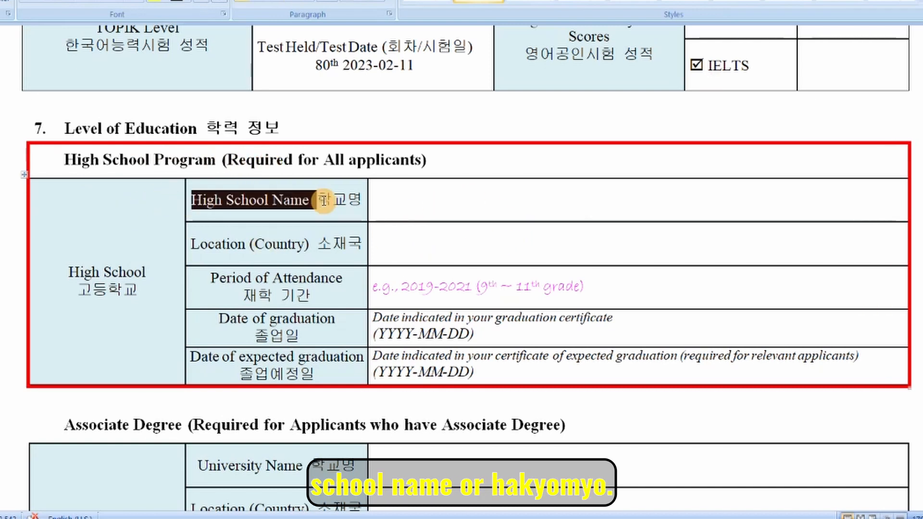
left_click(380, 201)
type("Enugu Local Giov")
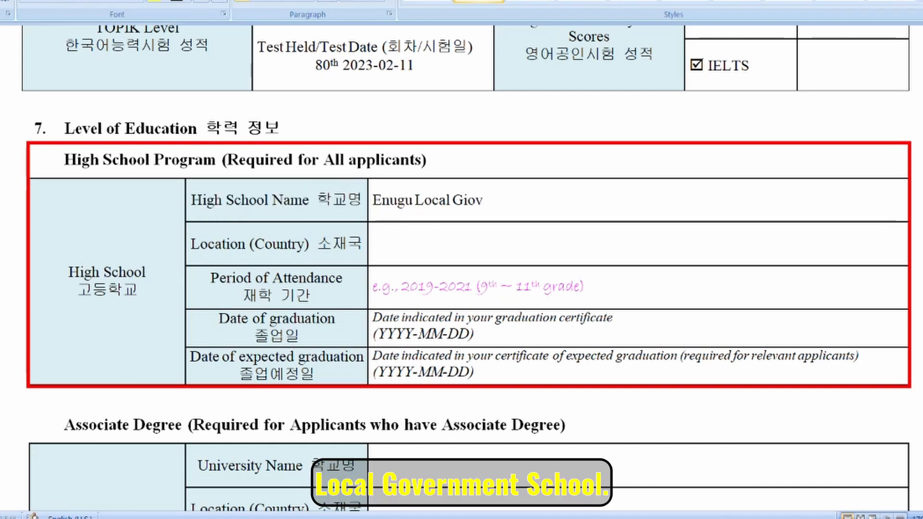
key("BackSpace")
key("BackSpace")
key("BackSpace")
type("overnment School.")
Enter Enugu as the location and start the period 2021-2023 (9th Grade to 11th Grade).
left_click(421, 233)
type("E")
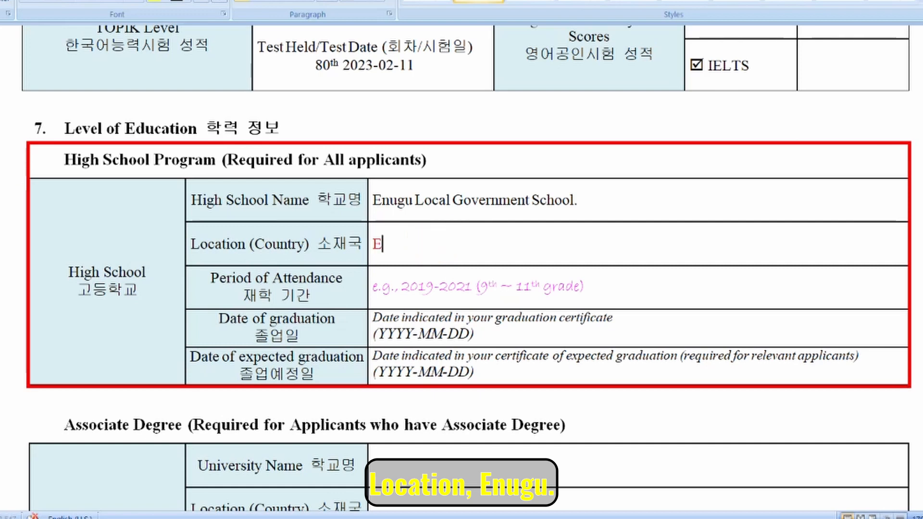
type("nugu")
left_click(457, 297)
left_click_drag(210, 278, 330, 295)
left_click(412, 296)
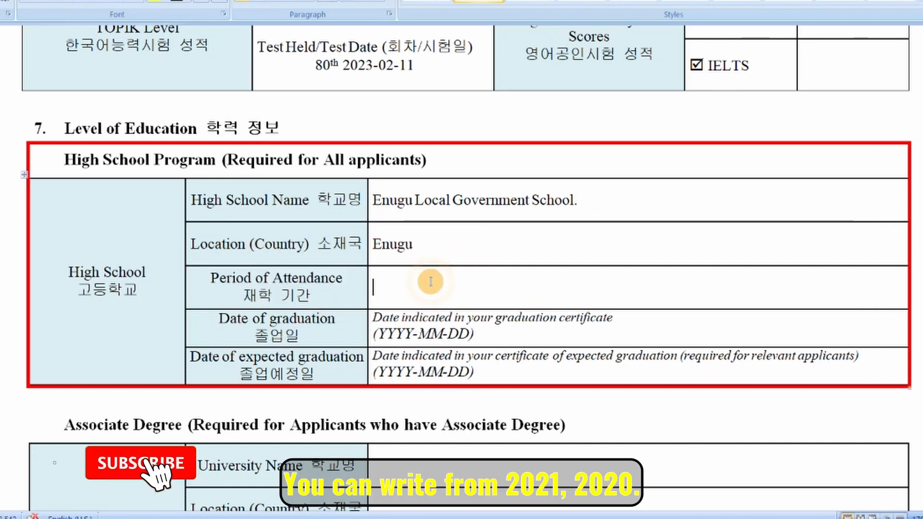
type("20")
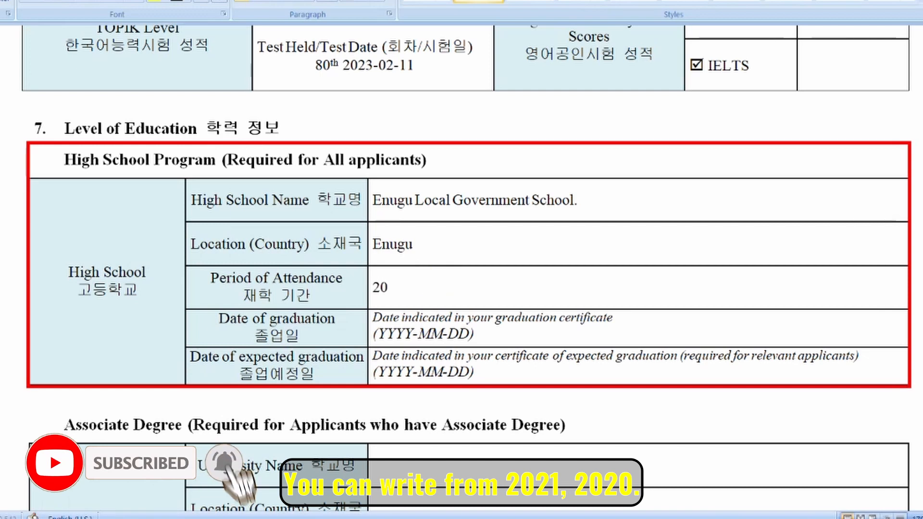
type("21-2023")
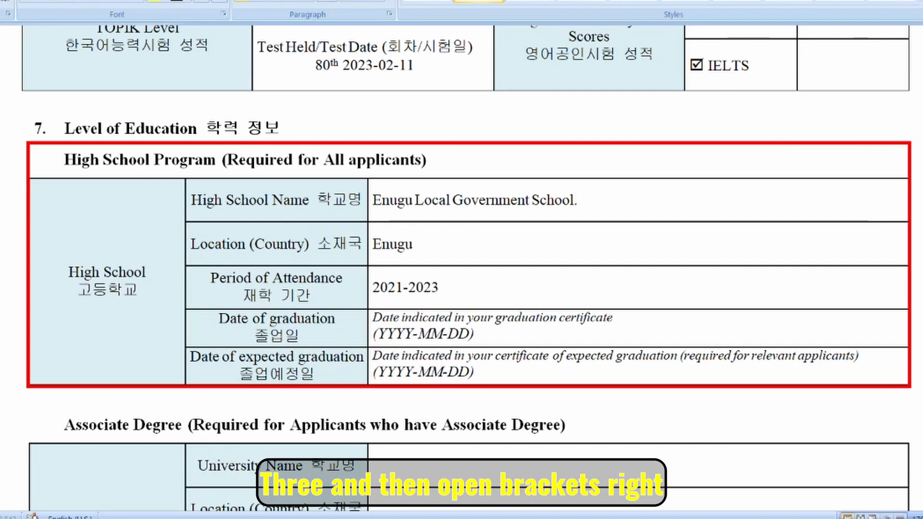
type(" (9th Grade to 11th Grade")
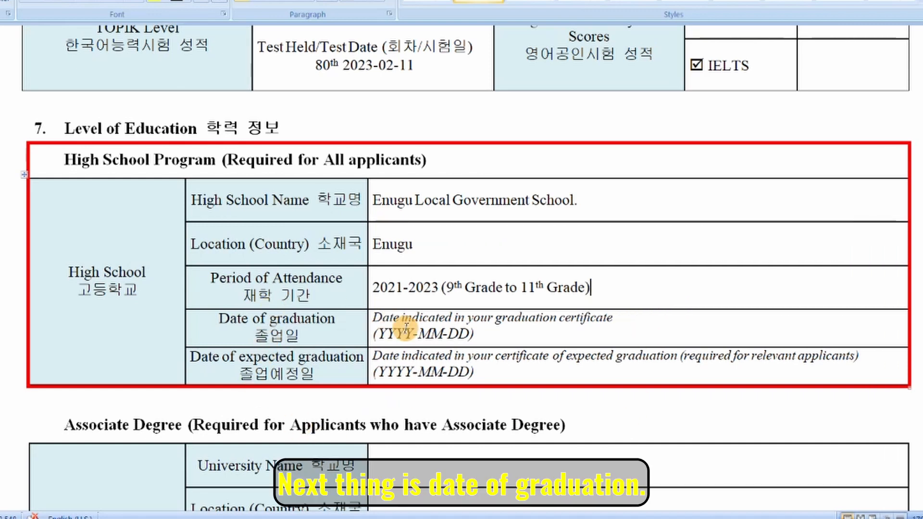
Replace the Date of graduation placeholder with 2023-07-23.
left_click_drag(471, 335, 378, 335)
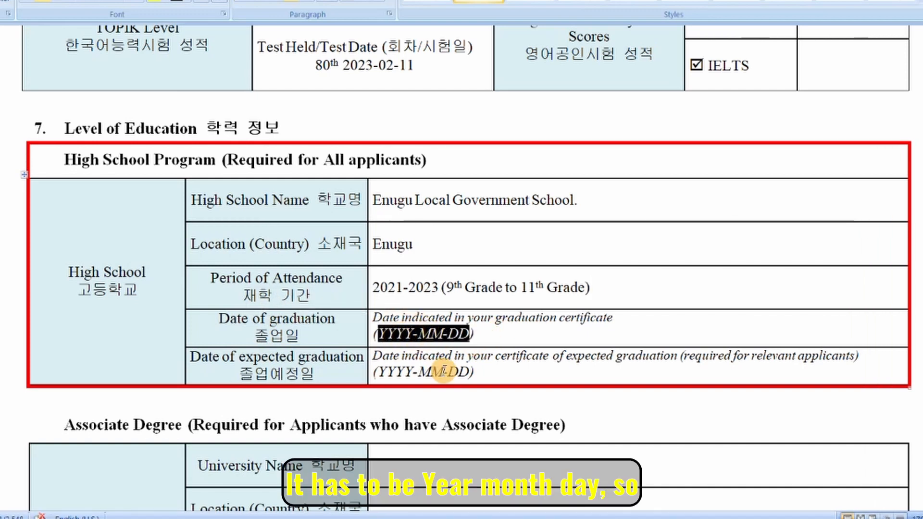
key("BackSpace")
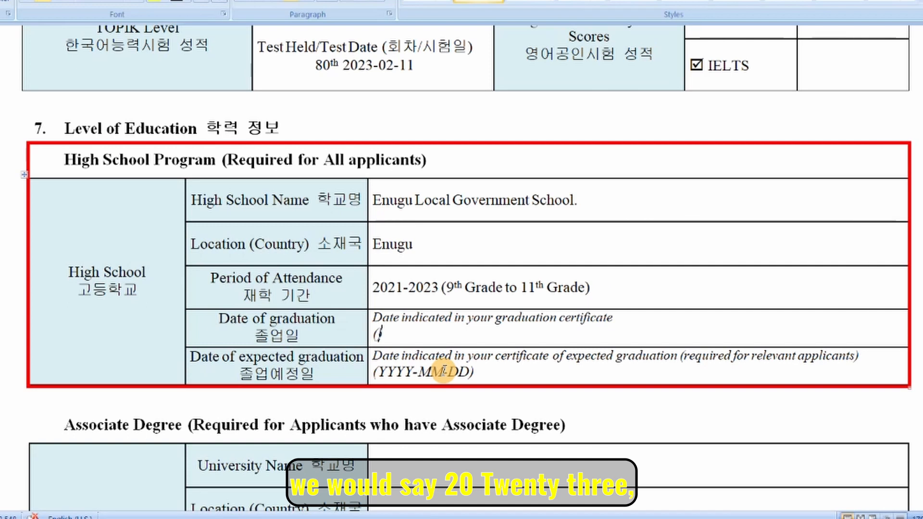
type("2023")
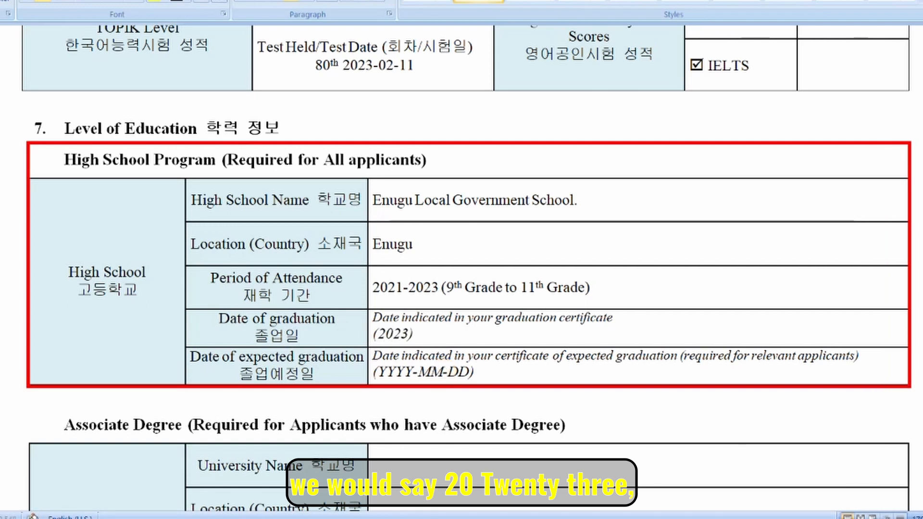
type("-07-23")
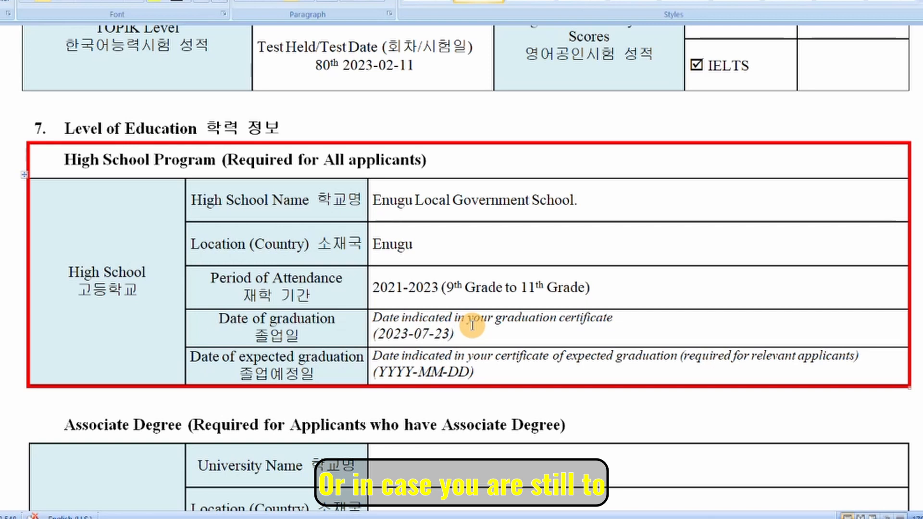
Leave Date of expected graduation at its YYYY-MM-DD placeholder.
left_click_drag(190, 357, 335, 371)
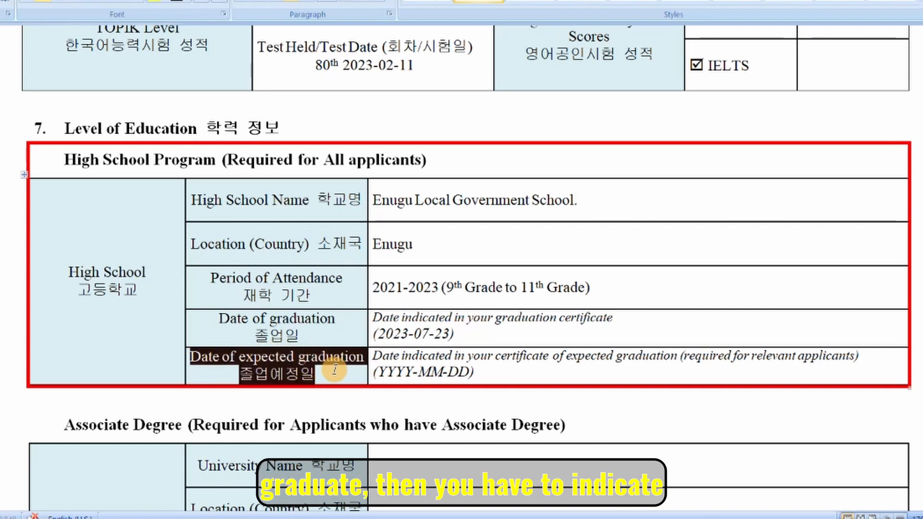
left_click(466, 373)
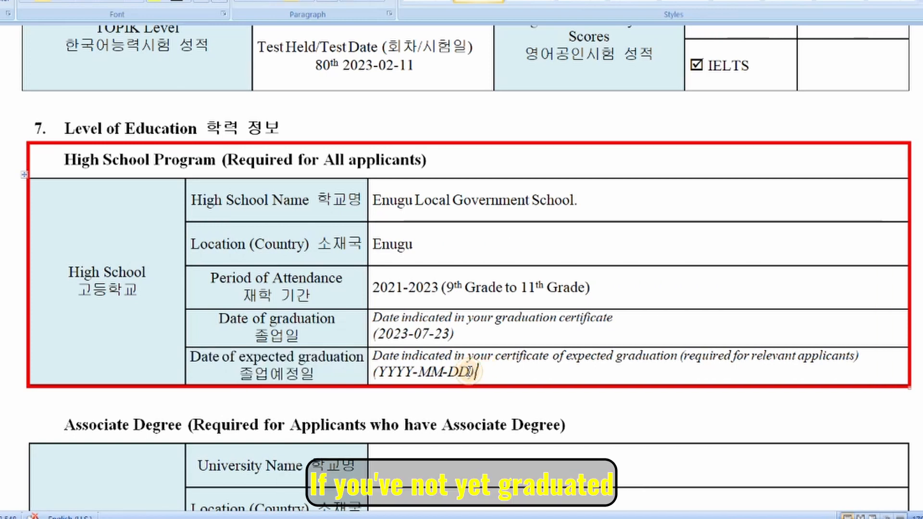
left_click_drag(468, 373, 393, 375)
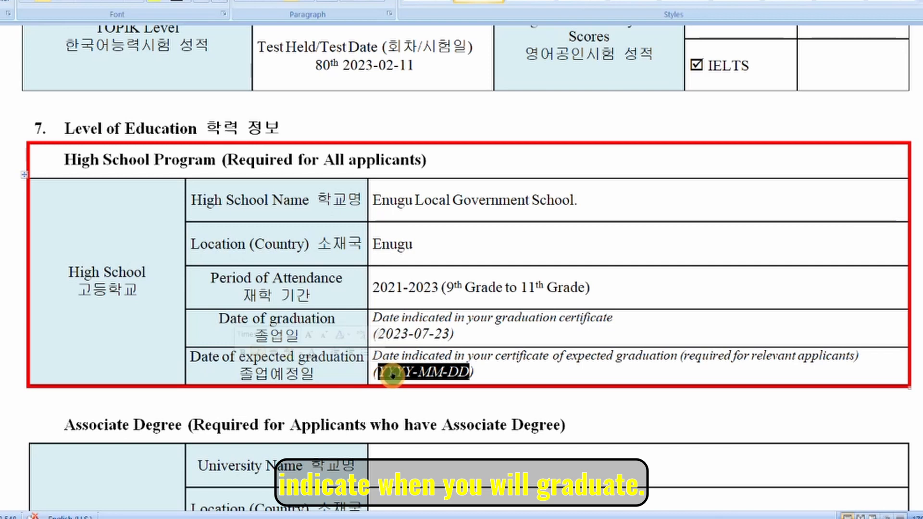
type("Y")
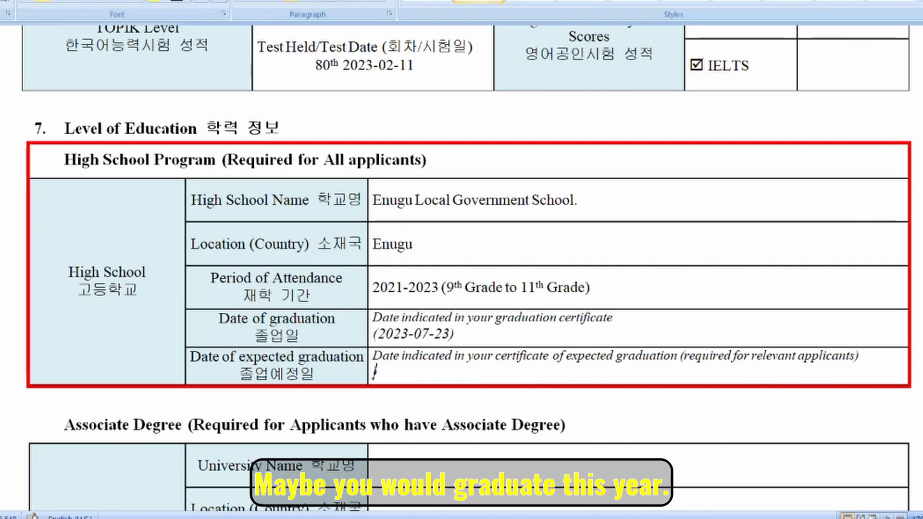
type("023-11-24")
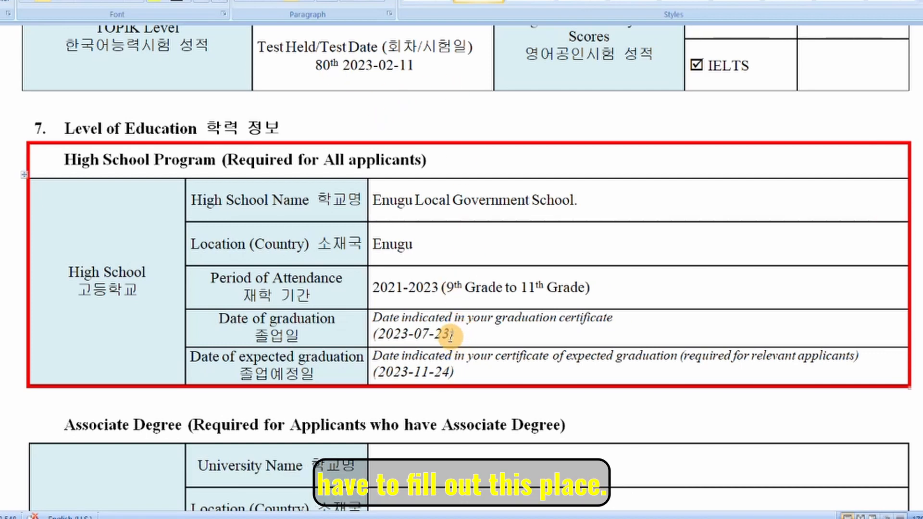
left_click_drag(449, 334, 390, 336)
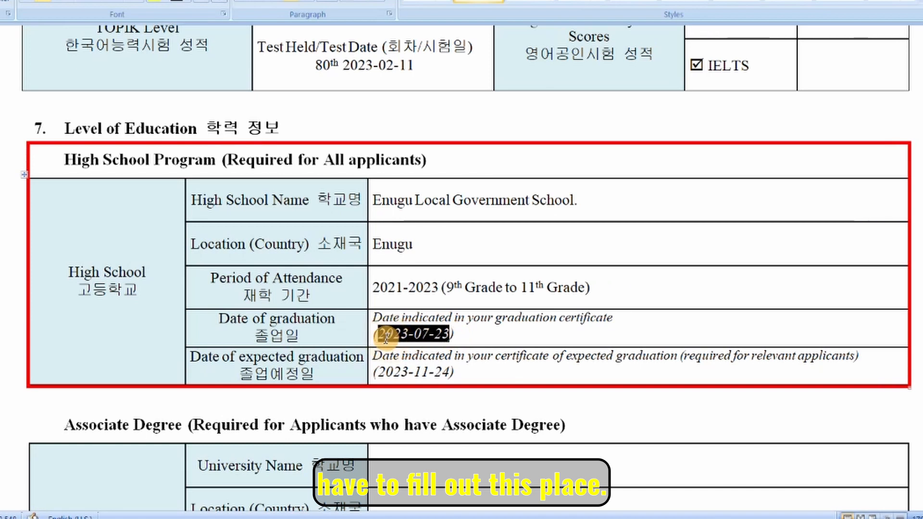
left_click(457, 373)
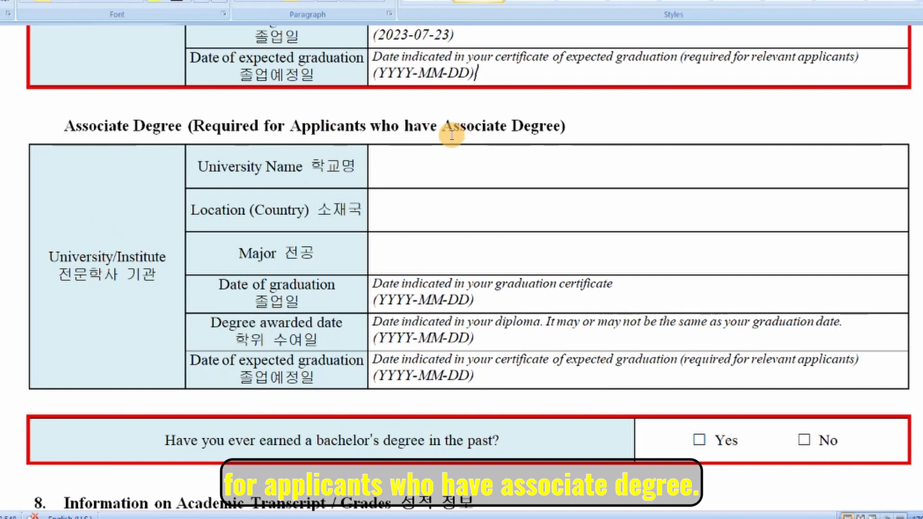
Leave the Associate Degree answer cells blank and tick No for having a bachelor's degree.
scroll(429, 186, "up", 5)
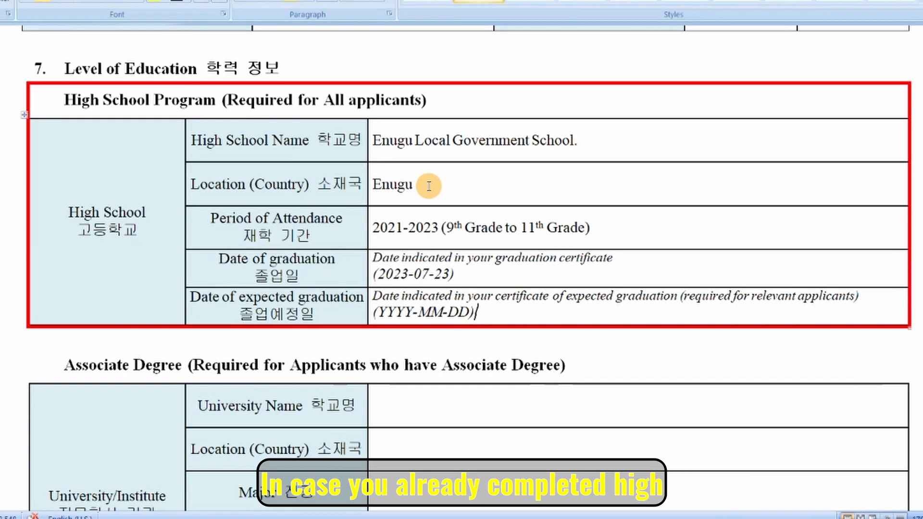
scroll(322, 99, "down", 4)
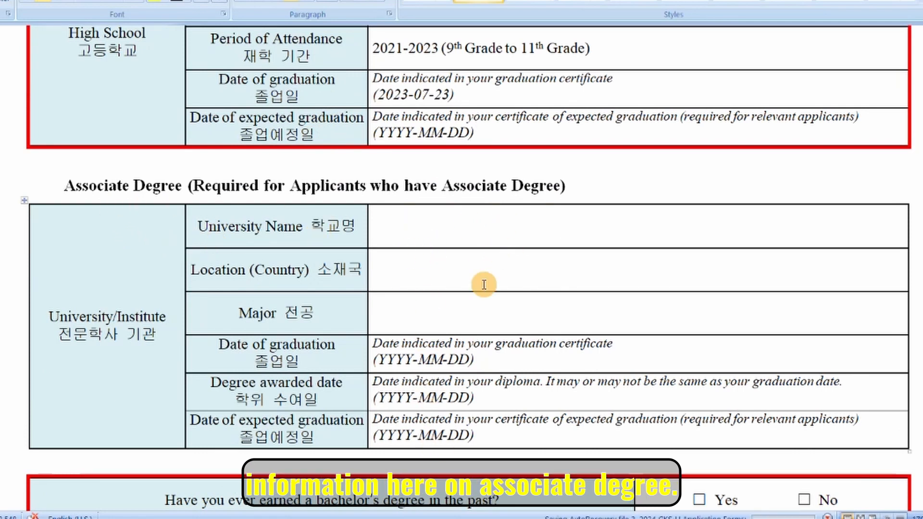
scroll(483, 251, "down", 1)
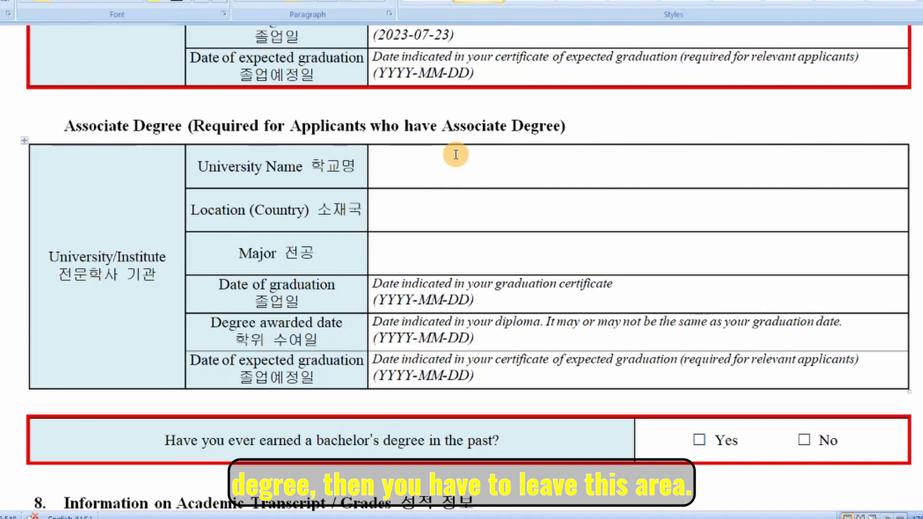
left_click_drag(391, 172, 484, 381)
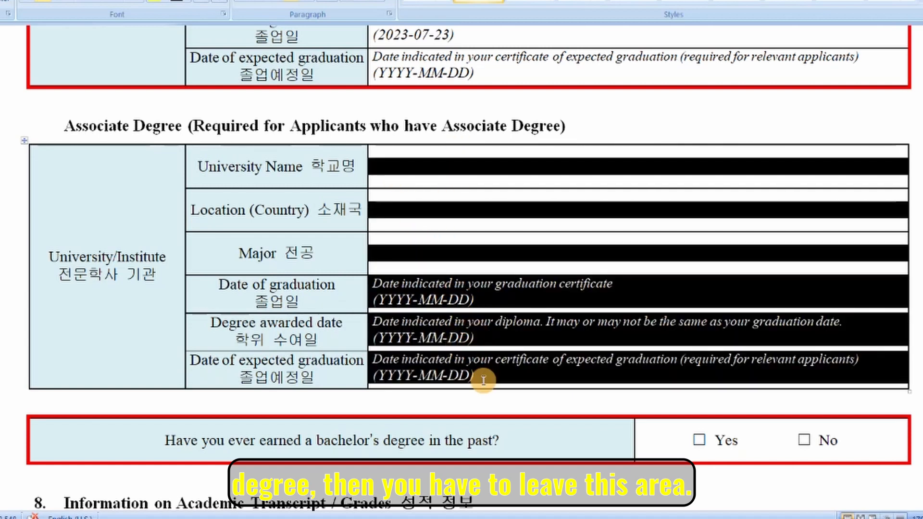
left_click(375, 449)
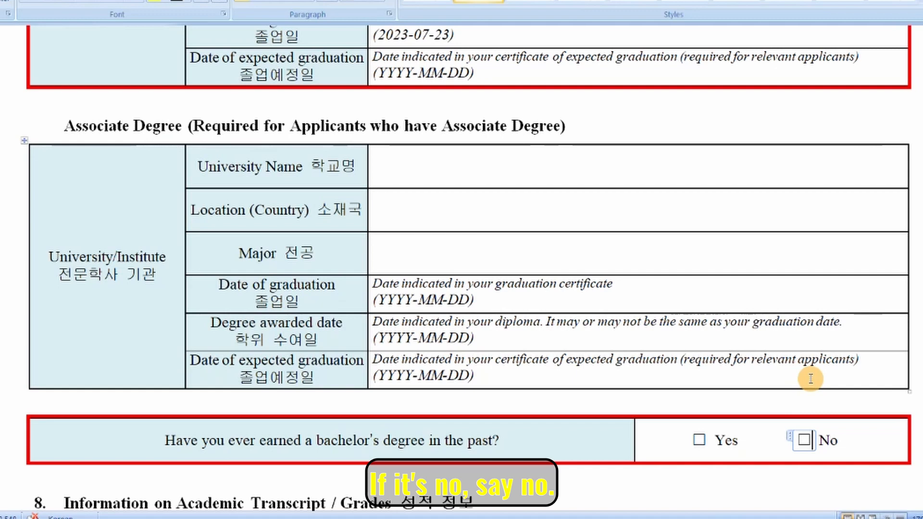
scroll(801, 438, "down", 3)
left_click(804, 440)
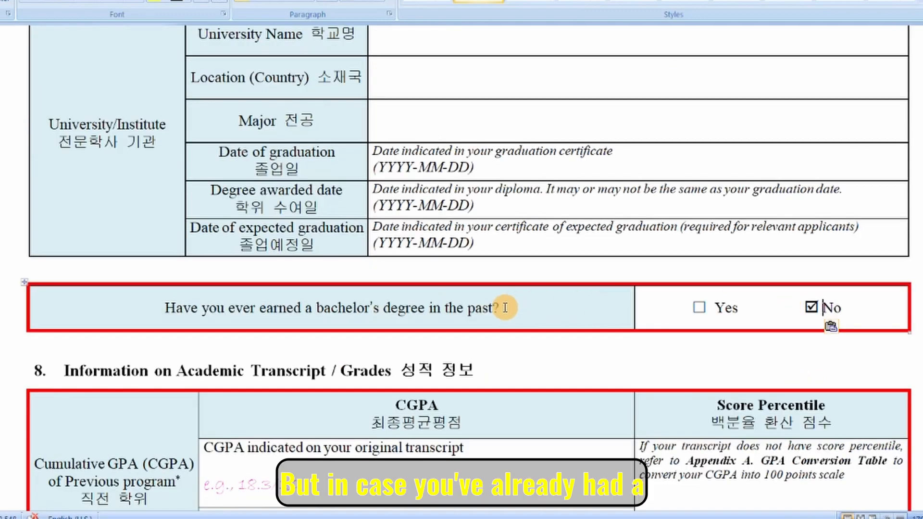
Review the bachelor's degree question with No ticked, then bring section 8's CGPA table into view.
left_click_drag(316, 308, 469, 317)
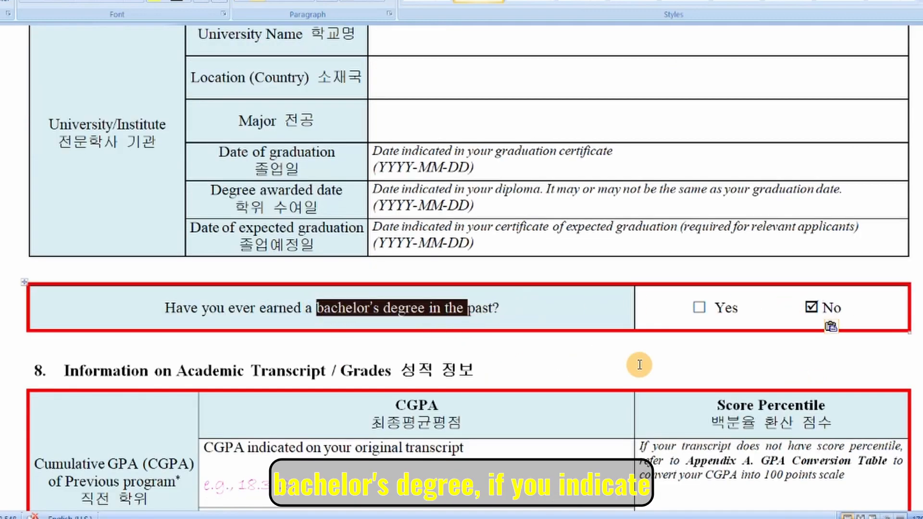
left_click_drag(694, 308, 754, 313)
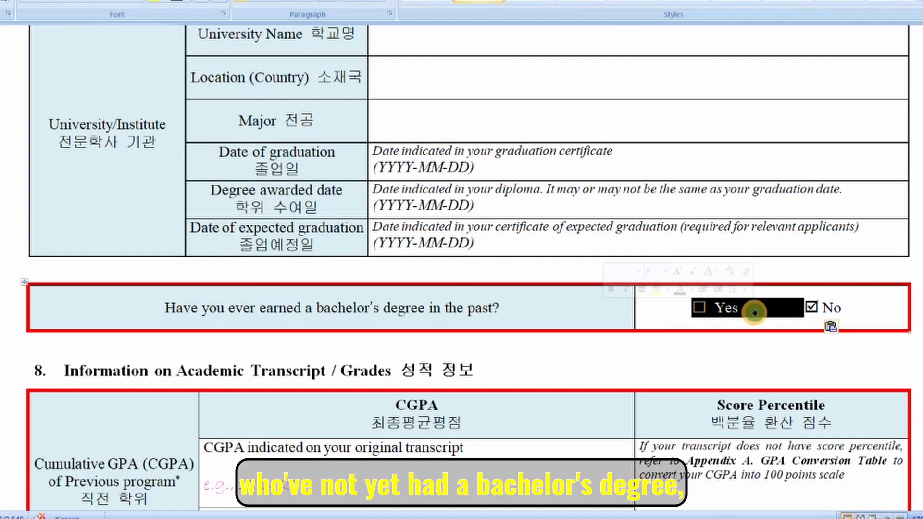
scroll(755, 312, "up", 1)
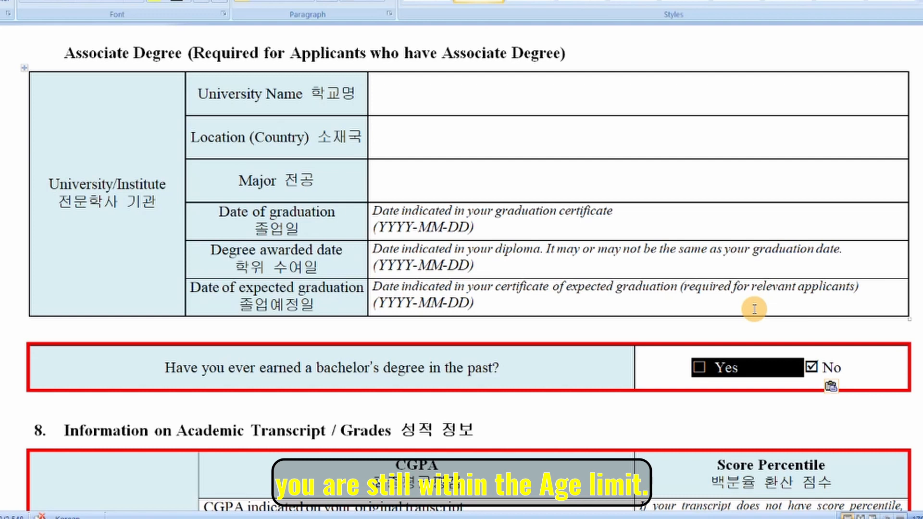
scroll(755, 310, "down", 5)
left_click_drag(65, 192, 407, 191)
Highlight section 8's Cumulative GPA label and the original-transcript CGPA heading.
left_click(417, 355)
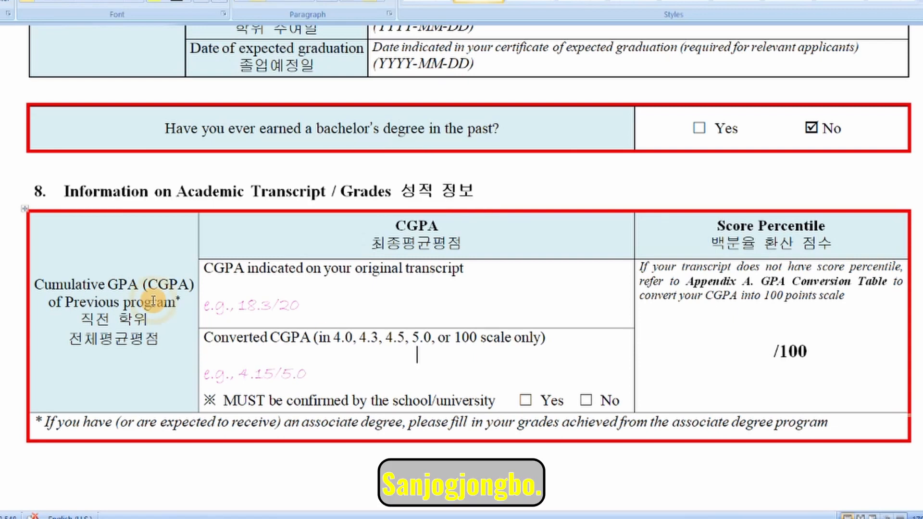
left_click_drag(50, 275, 174, 304)
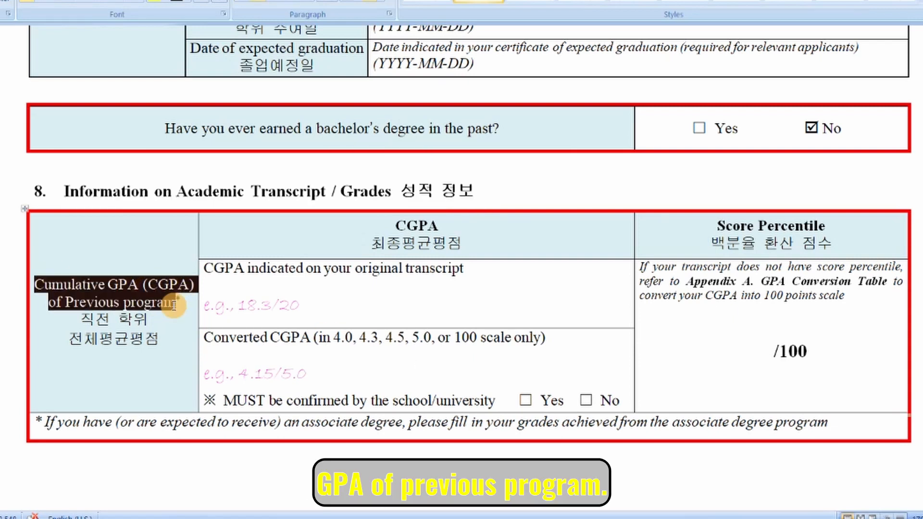
left_click(344, 318)
left_click_drag(205, 268, 348, 278)
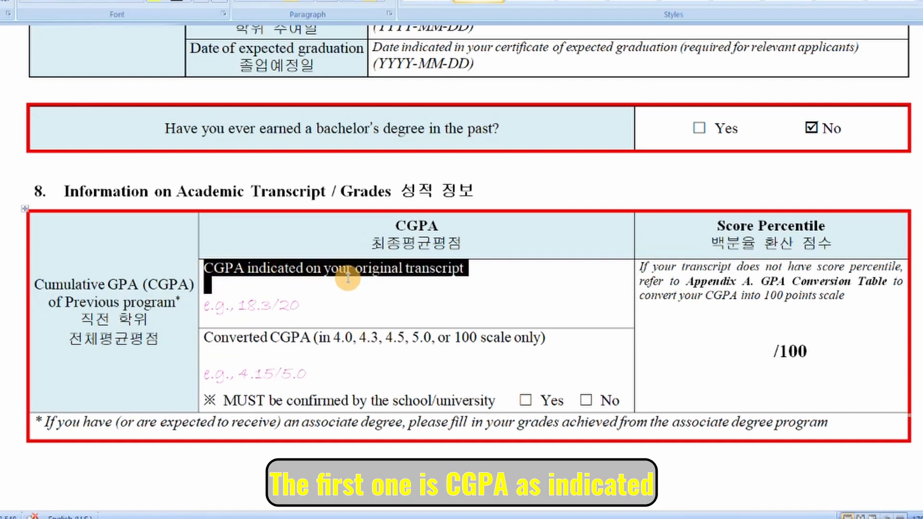
Replace the e.g., 18.3/20 example in the original-transcript CGPA cell with 83/100.
left_click(357, 307)
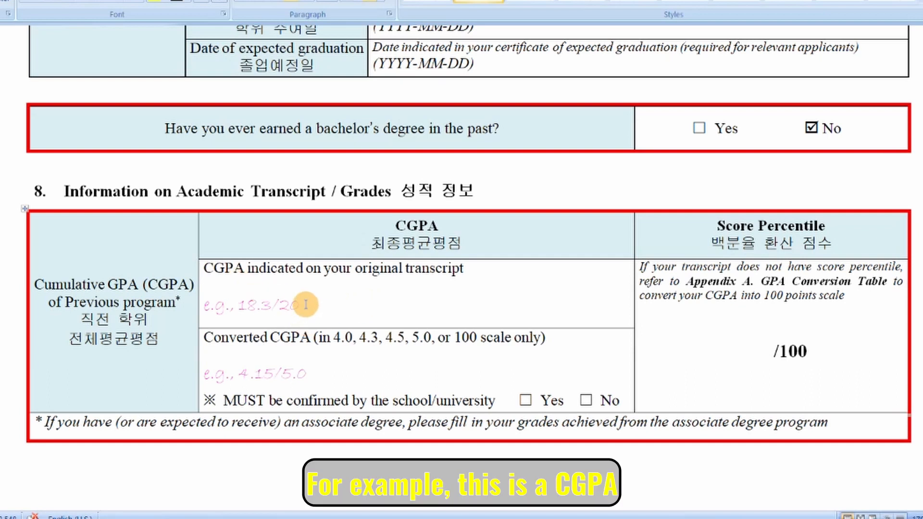
left_click_drag(304, 305, 211, 304)
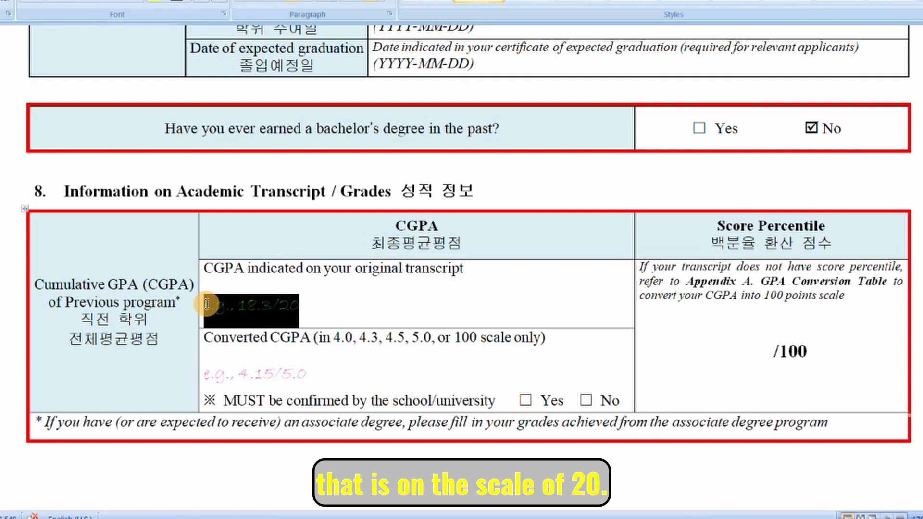
left_click_drag(272, 304, 239, 304)
left_click(295, 303)
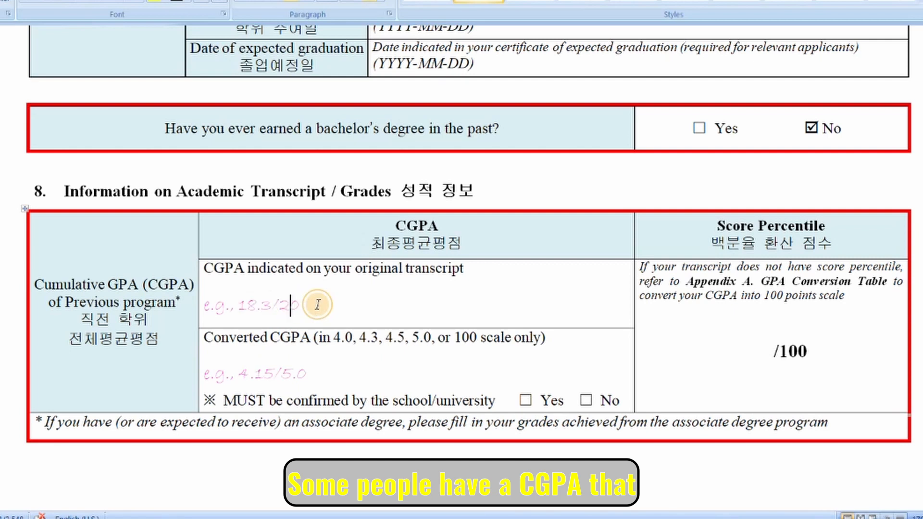
key("BackSpace")
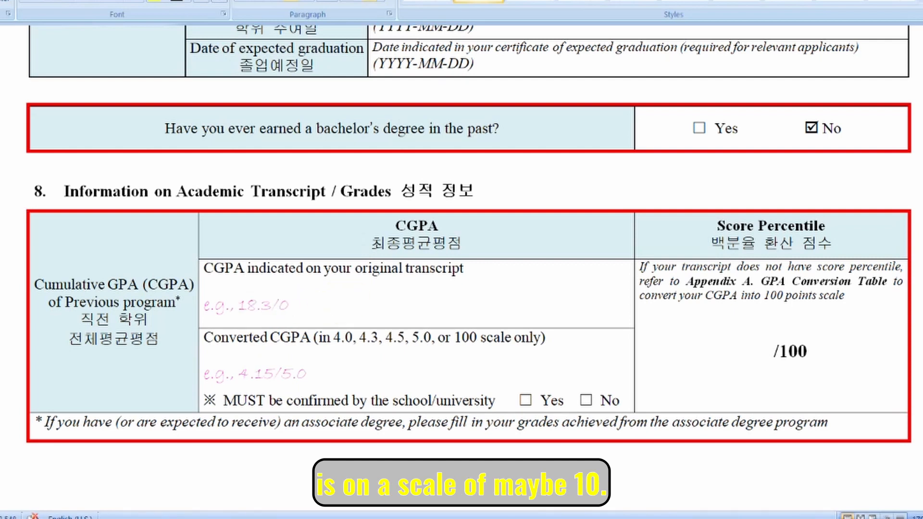
type("12")
key("BackSpace")
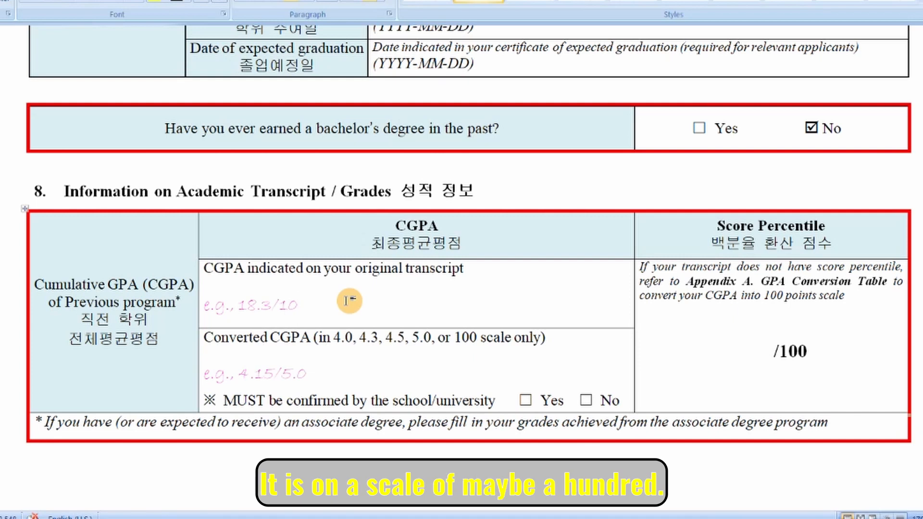
key("BackSpace")
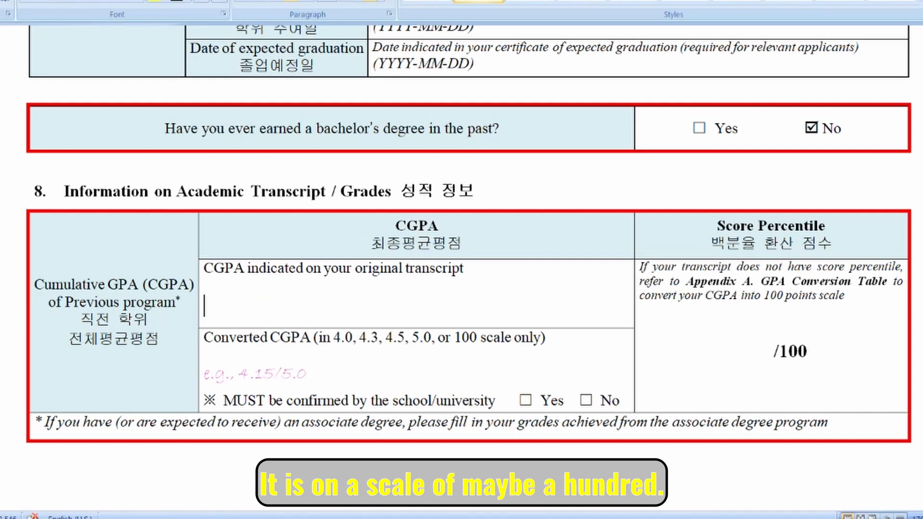
type("3/100")
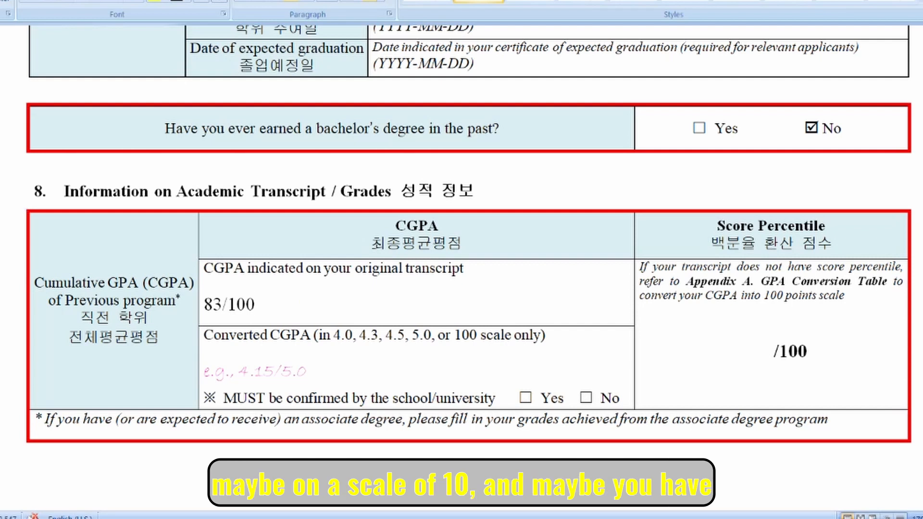
type("8")
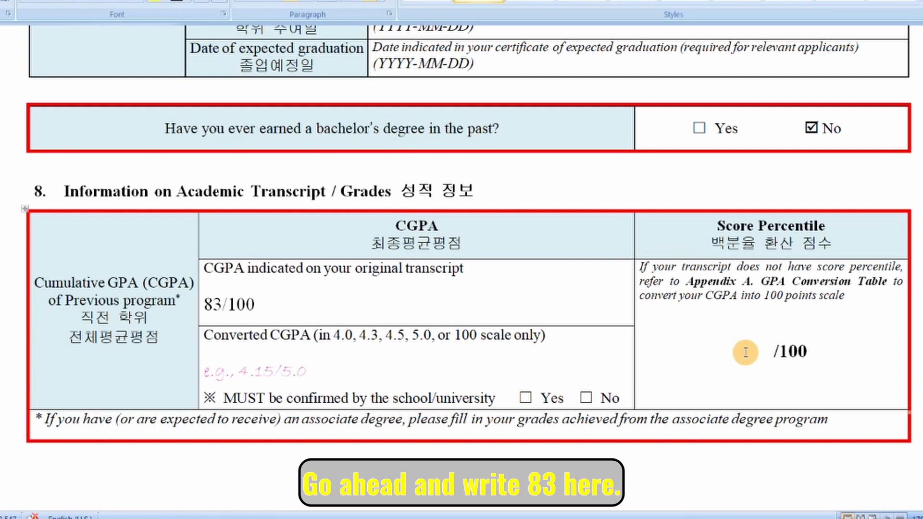
Enter 83 before /100 in the Score Percentile cell so it reads 83/100.
left_click(773, 351)
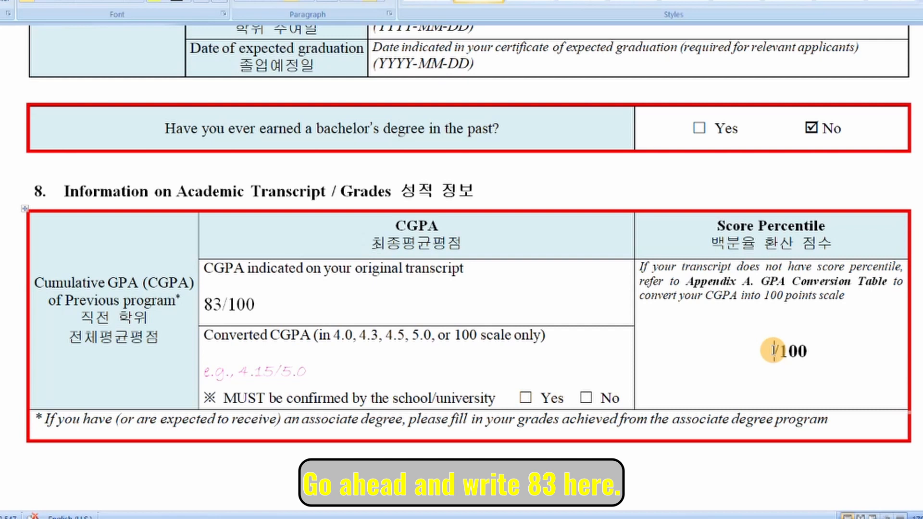
type("83")
left_click_drag(206, 335, 321, 376)
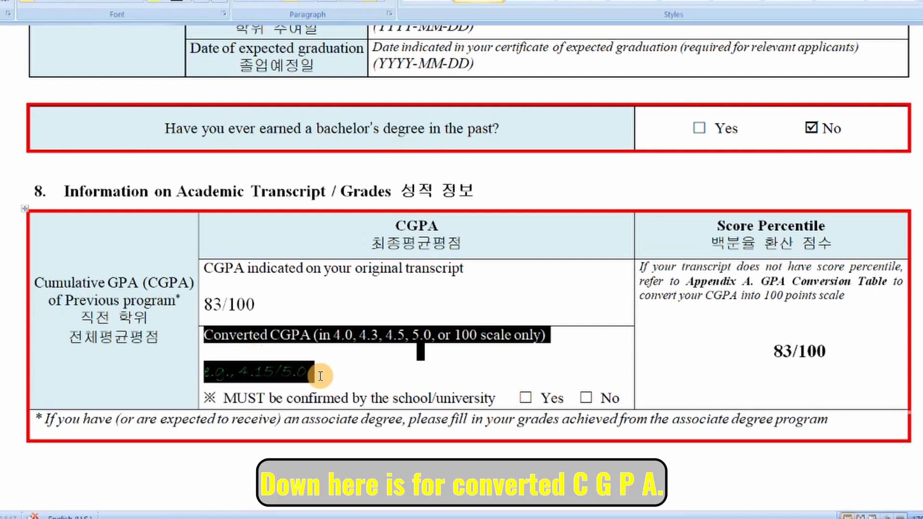
left_click(365, 371)
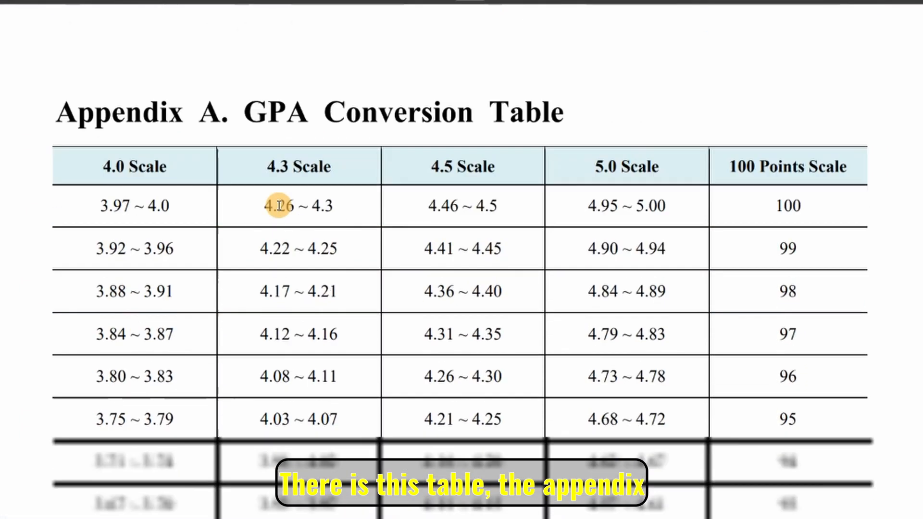
Review the Converted CGPA scales 4.0, 4.3, 4.5, the 4.15/5.0 example and 83/100.
scroll(279, 206, "down", 1)
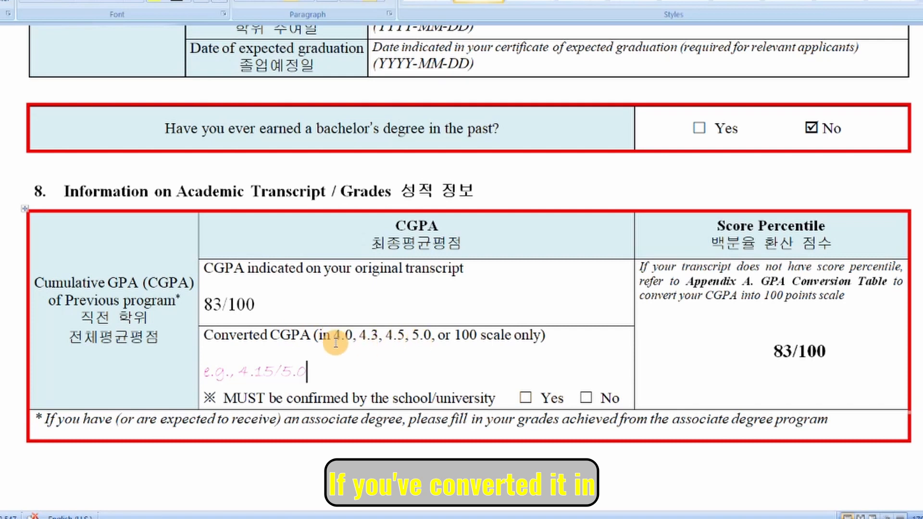
left_click_drag(334, 339, 507, 340)
left_click(309, 369)
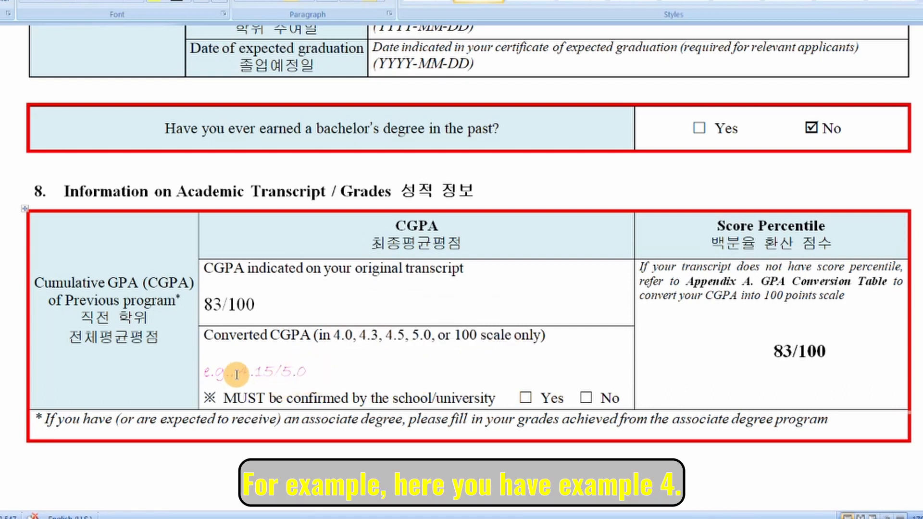
left_click_drag(240, 373, 319, 374)
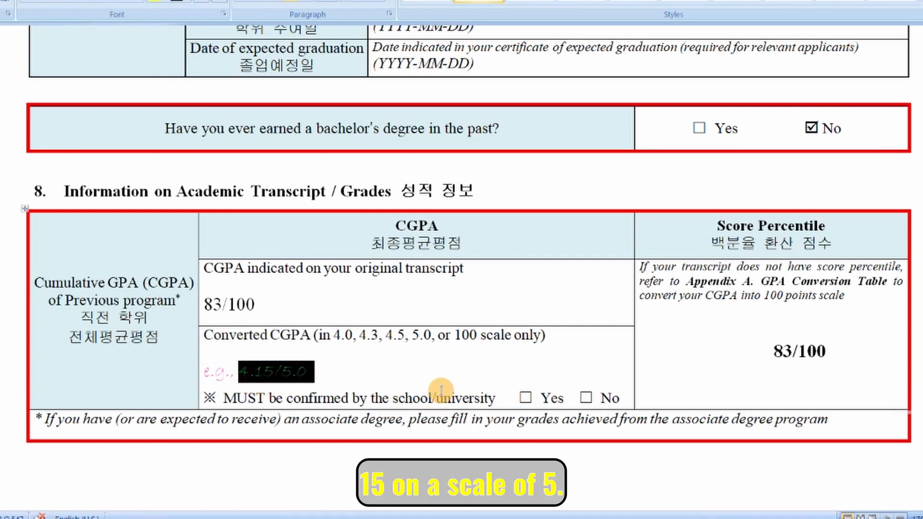
left_click(264, 306)
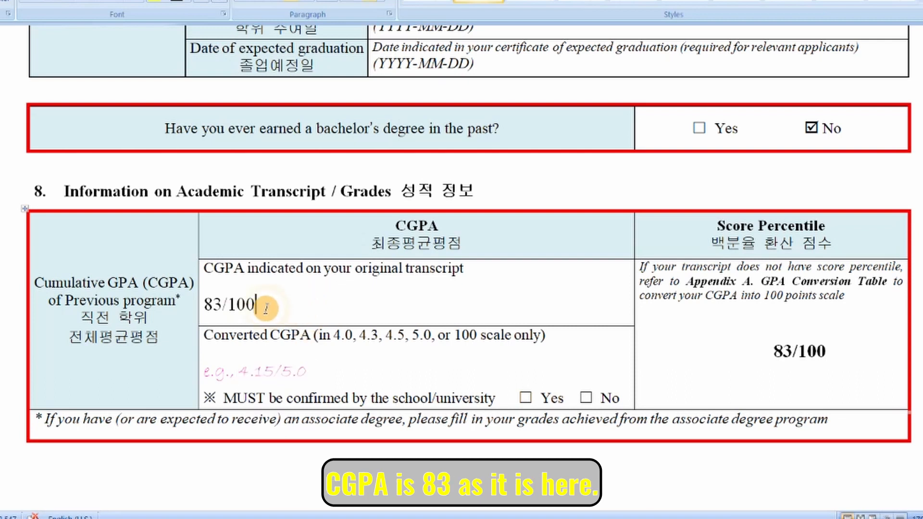
left_click_drag(270, 307, 204, 307)
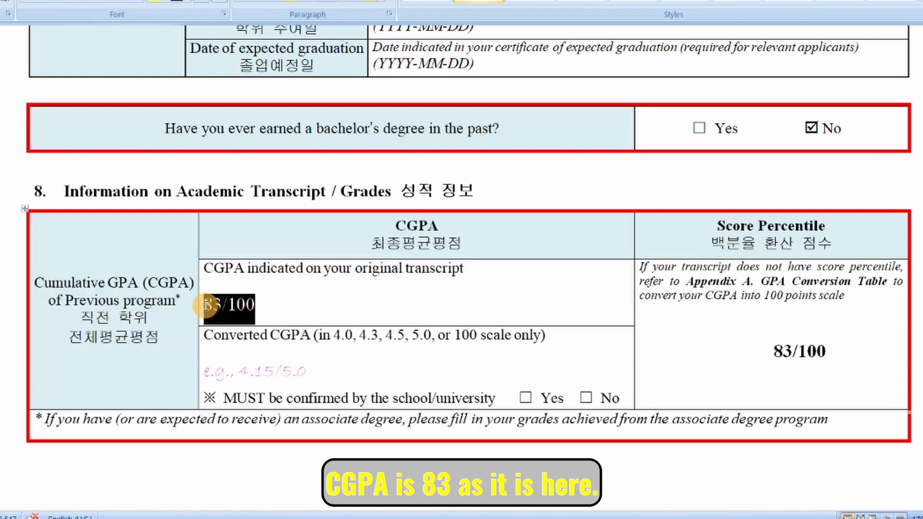
Look up 83 in the PDF's Appendix A table: 3.21 ~ 3.30 on the 4.5 scale.
key("alt+Tab")
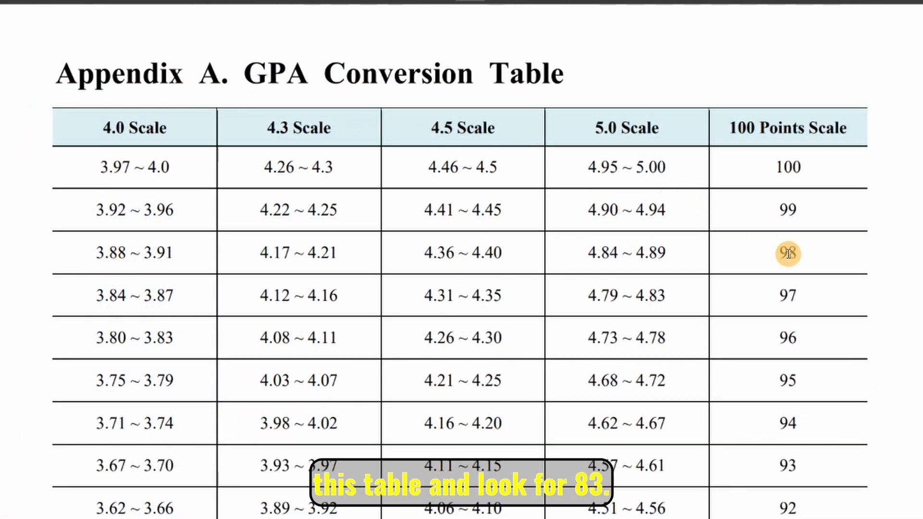
scroll(786, 254, "down", 3)
scroll(787, 256, "down", 8)
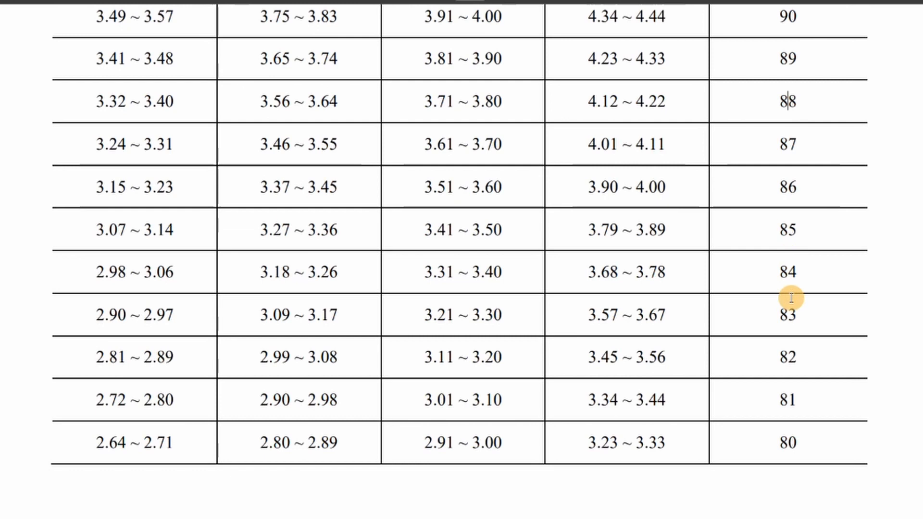
scroll(804, 321, "up", 10)
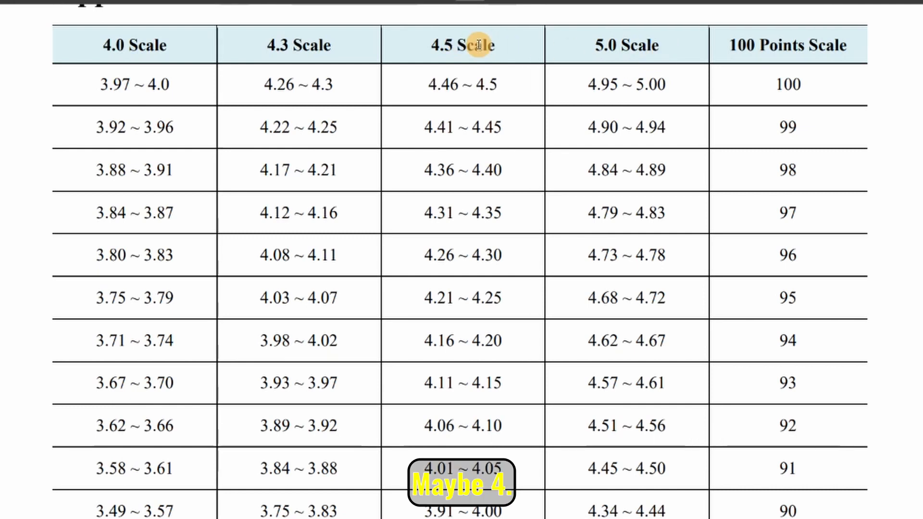
scroll(642, 274, "down", 10)
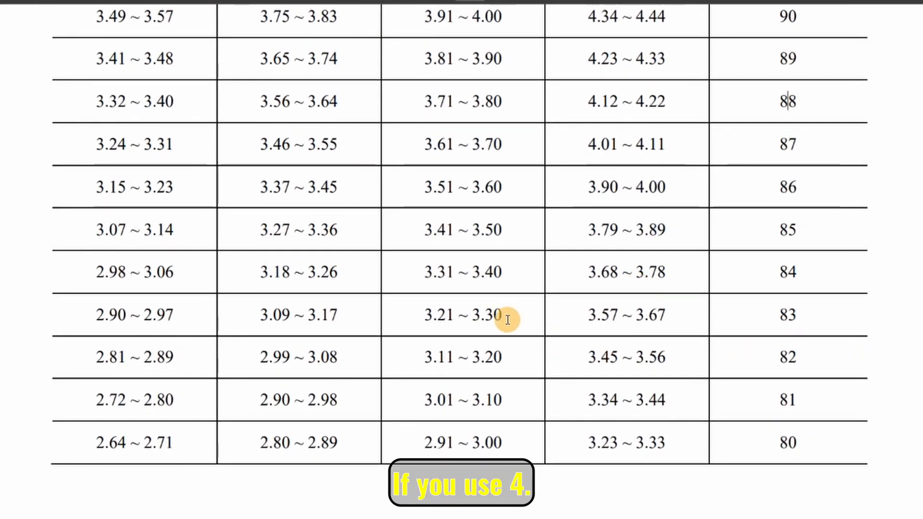
left_click_drag(425, 316, 541, 319)
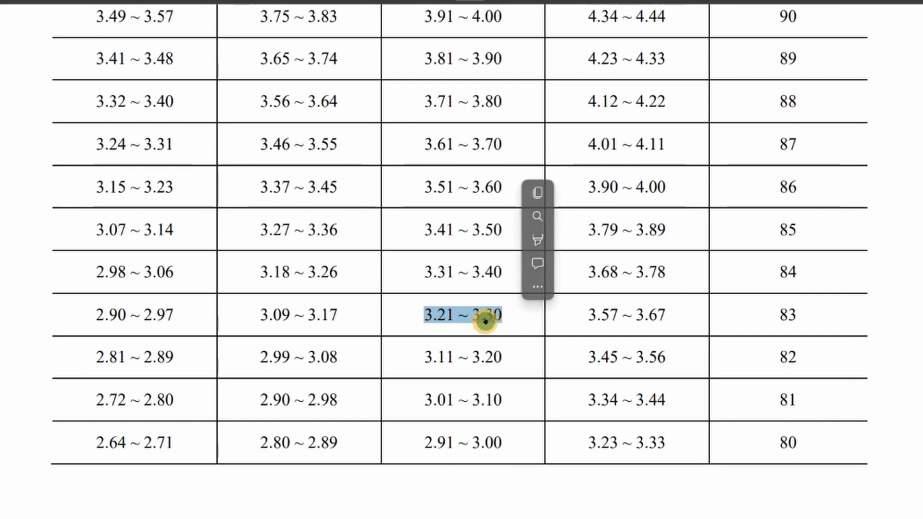
left_click(478, 313)
left_click_drag(470, 312, 493, 317)
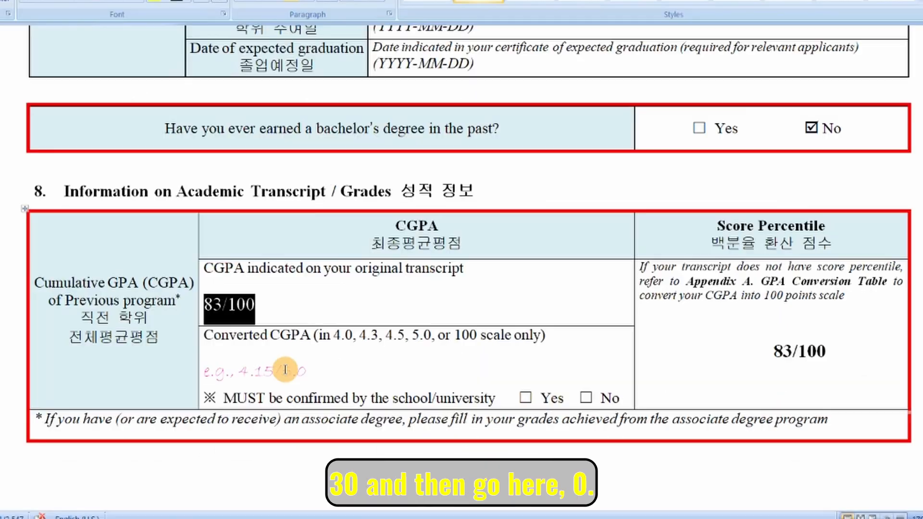
left_click(323, 372)
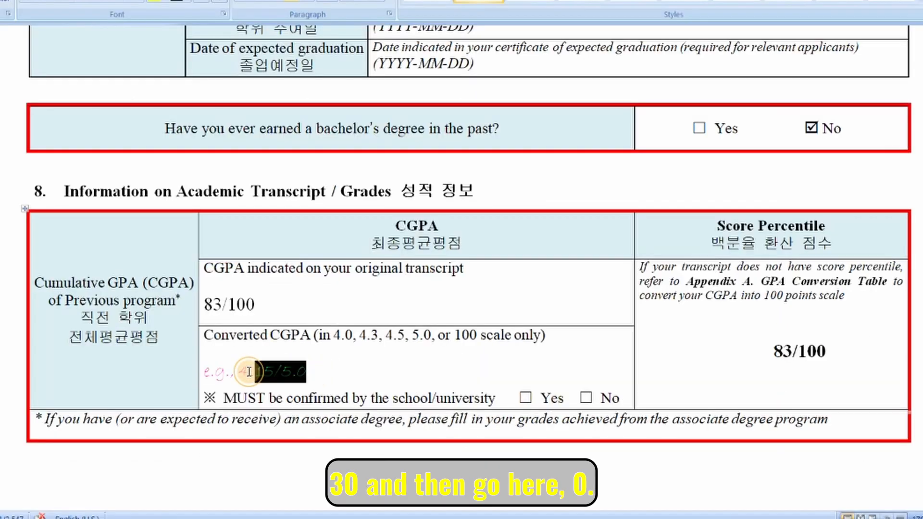
Enter 3.30/4.5 as the Converted CGPA value.
type("3.30")
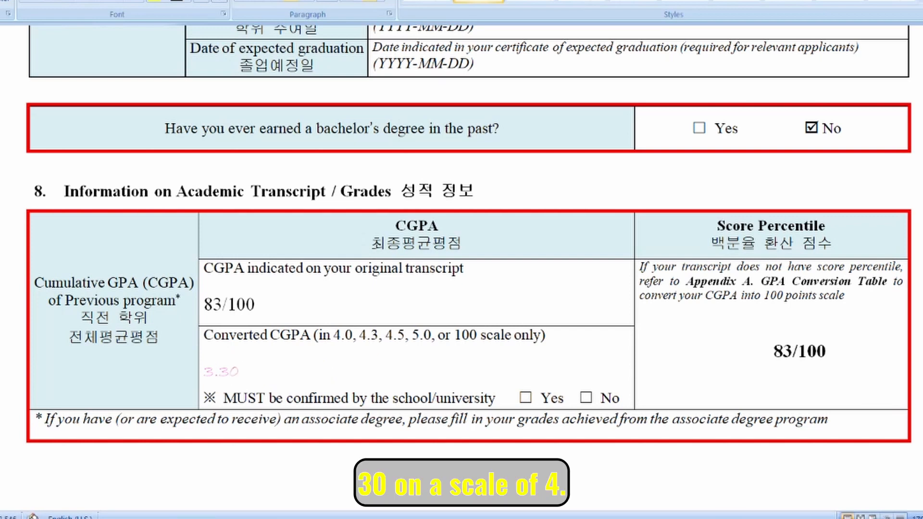
type("/4.5")
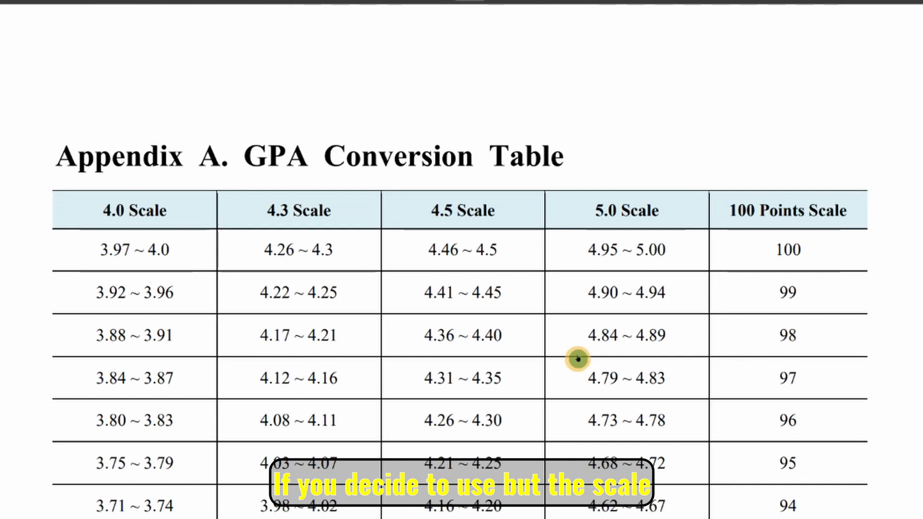
scroll(634, 287, "down", 5)
scroll(630, 283, "down", 9)
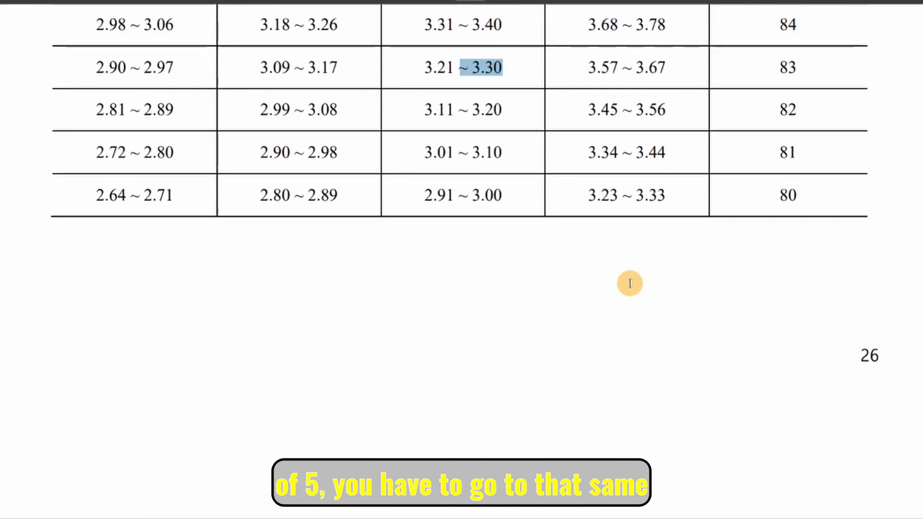
scroll(629, 284, "up", 3)
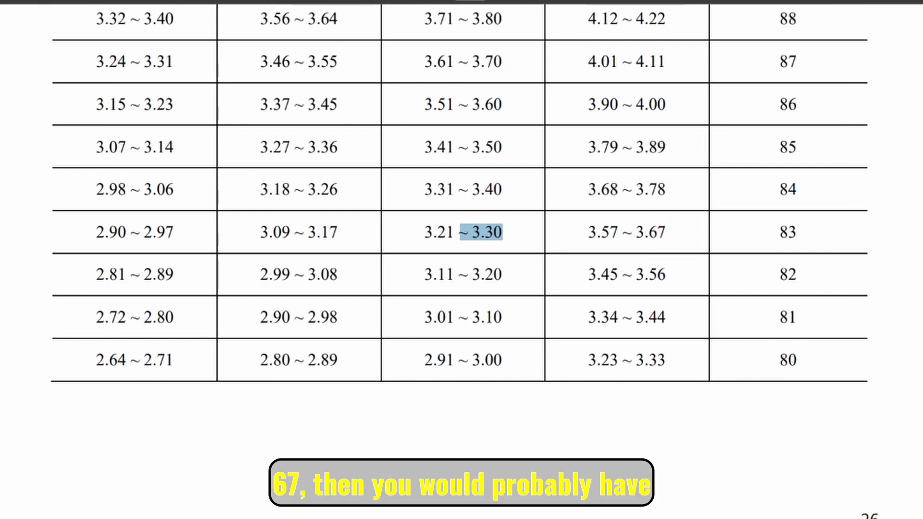
Swap the Converted CGPA value for a 3.67/5.0 example, then delete it.
left_click(309, 518)
left_click(380, 368)
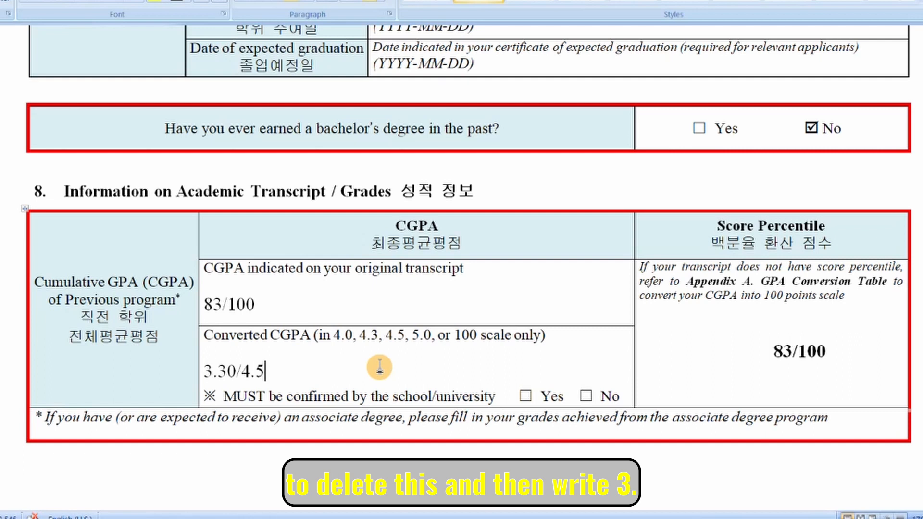
key("BackSpace")
key("BackSpace")
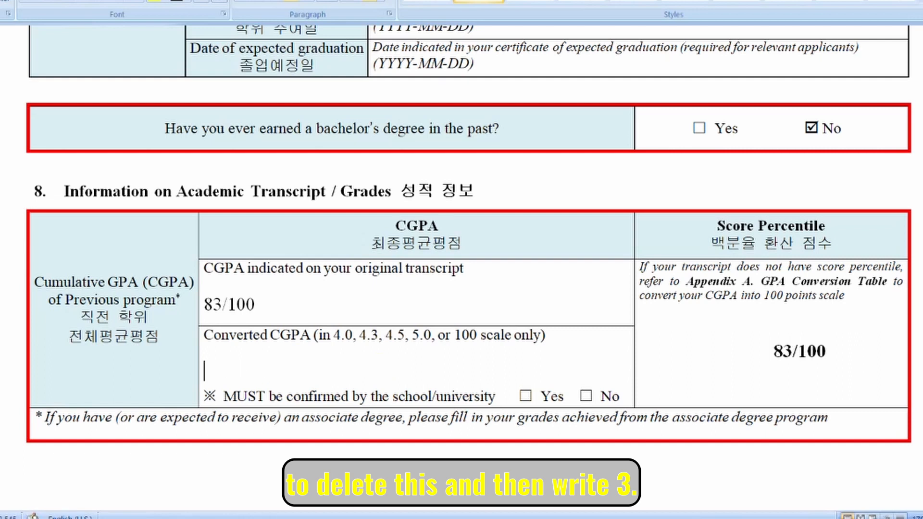
type(".67")
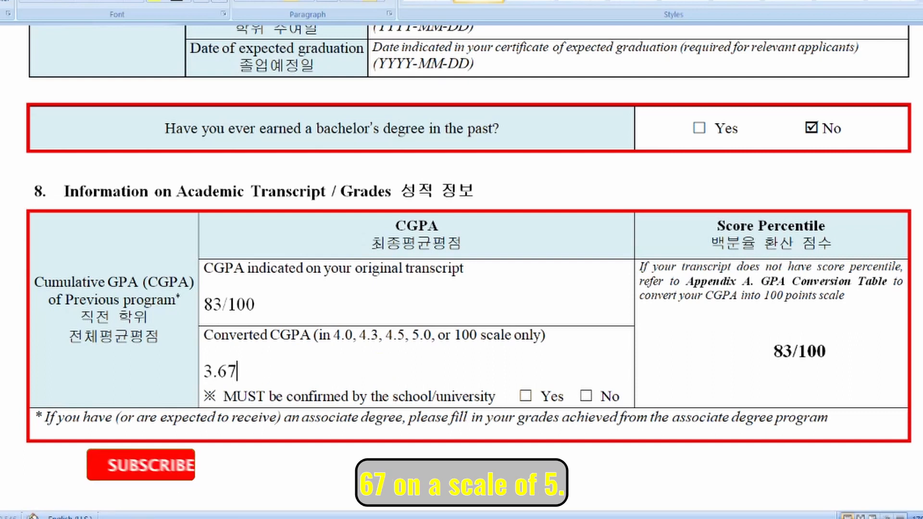
type("/5")
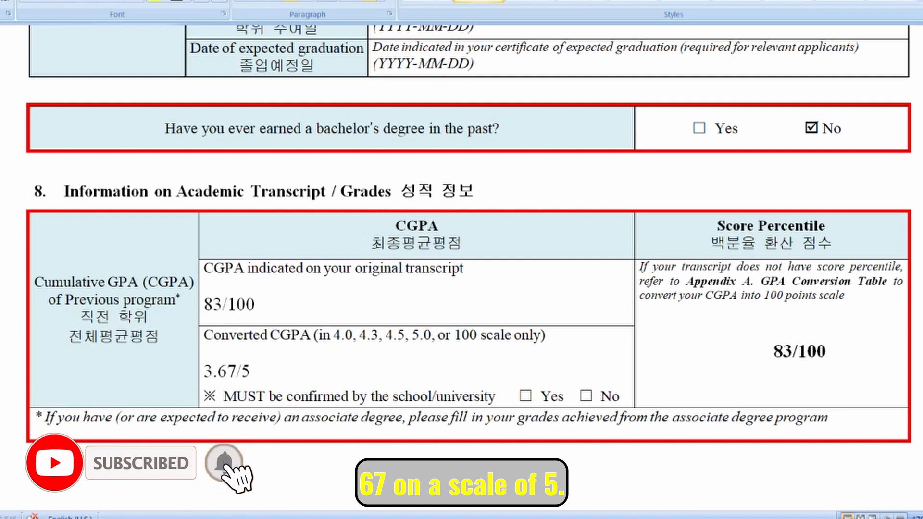
type(".0")
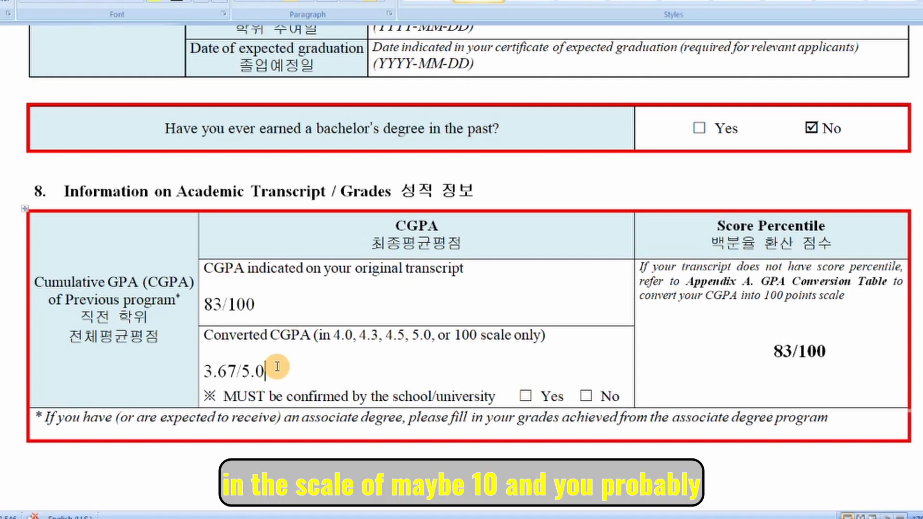
key("BackSpace")
key("BackSpace")
key("BackSpace")
key("BackSpace")
key("BackSpace")
key("BackSpace")
key("BackSpace")
key("BackSpace")
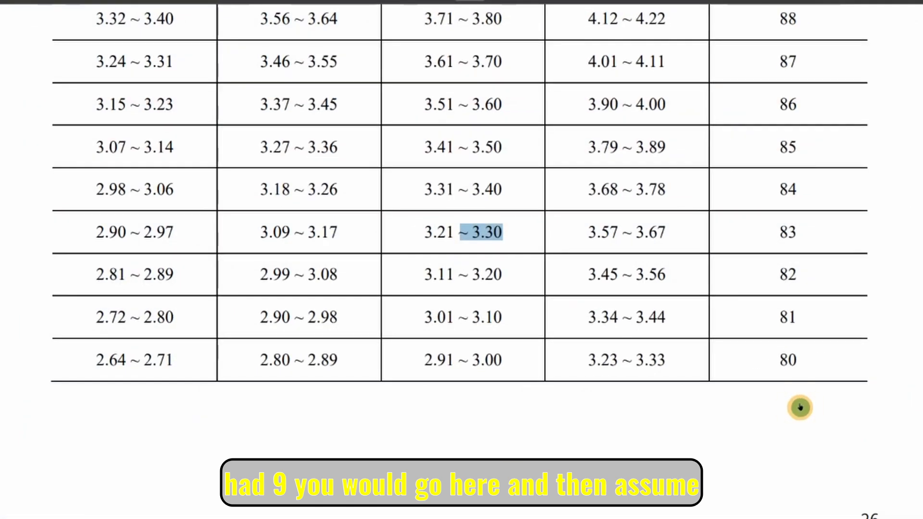
Find score 91 in the Appendix A table and its 4.45 ~ 4.50 range on the 5.0 scale.
scroll(800, 406, "up", 5)
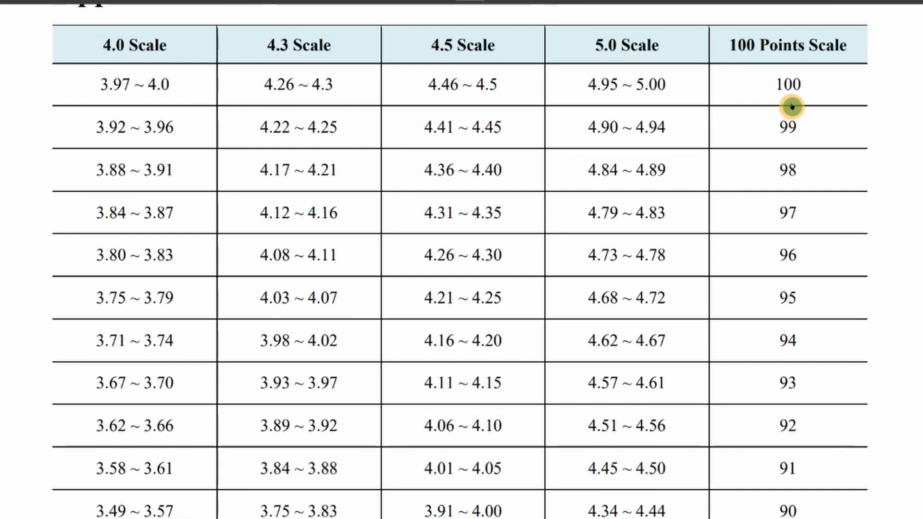
left_click_drag(787, 87, 801, 132)
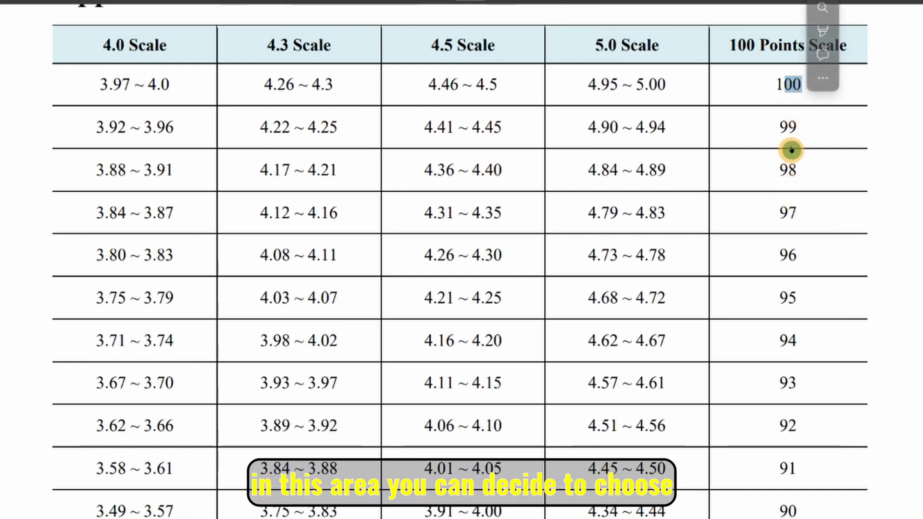
left_click(788, 127)
double_click(789, 128)
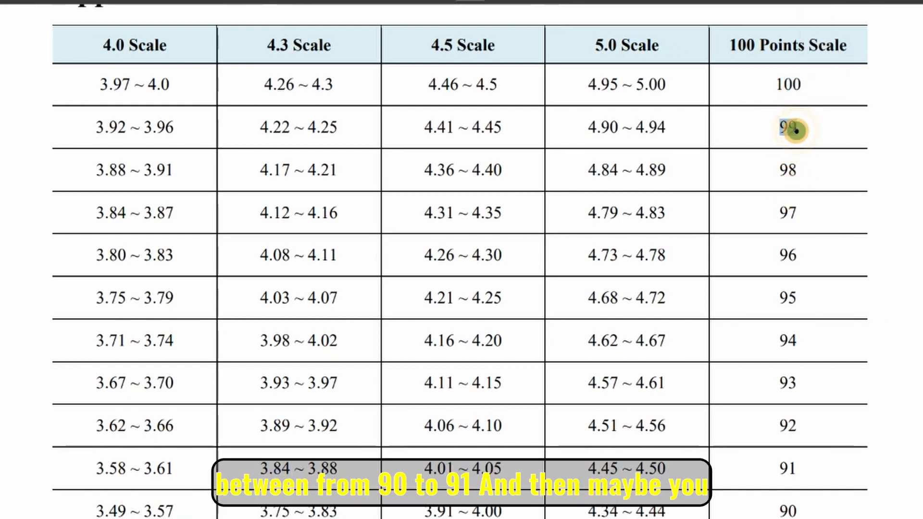
left_click(782, 470)
double_click(787, 469)
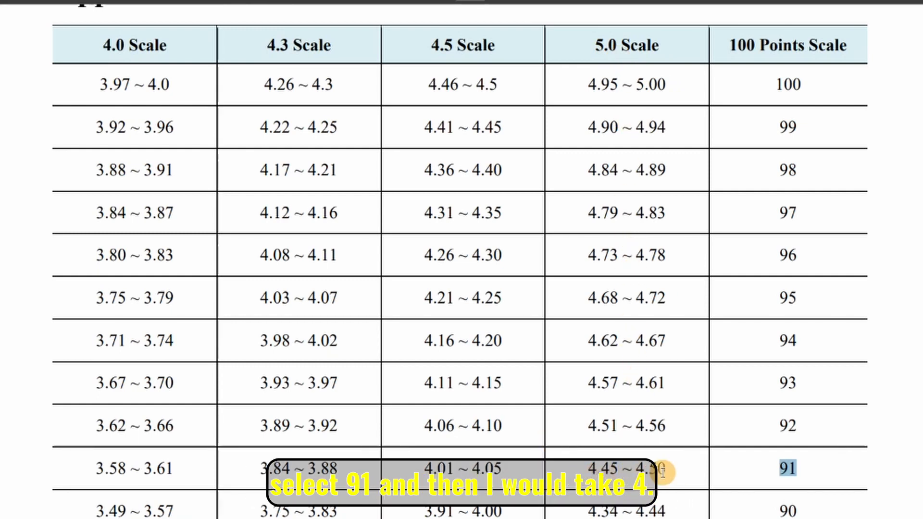
left_click_drag(638, 473, 677, 474)
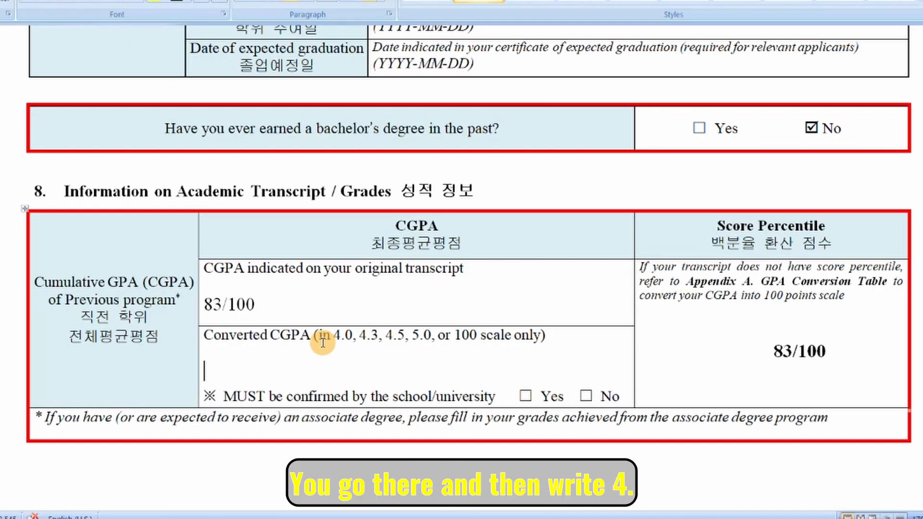
type(".")
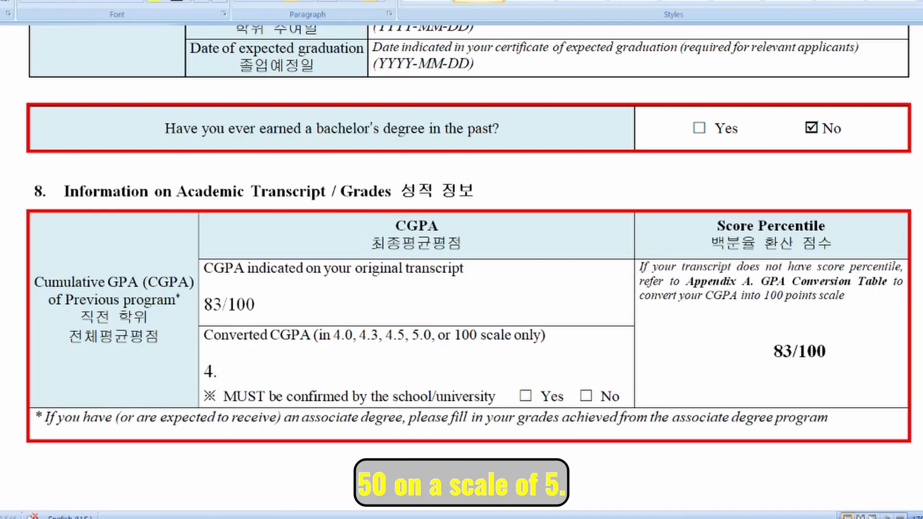
type("50/5.")
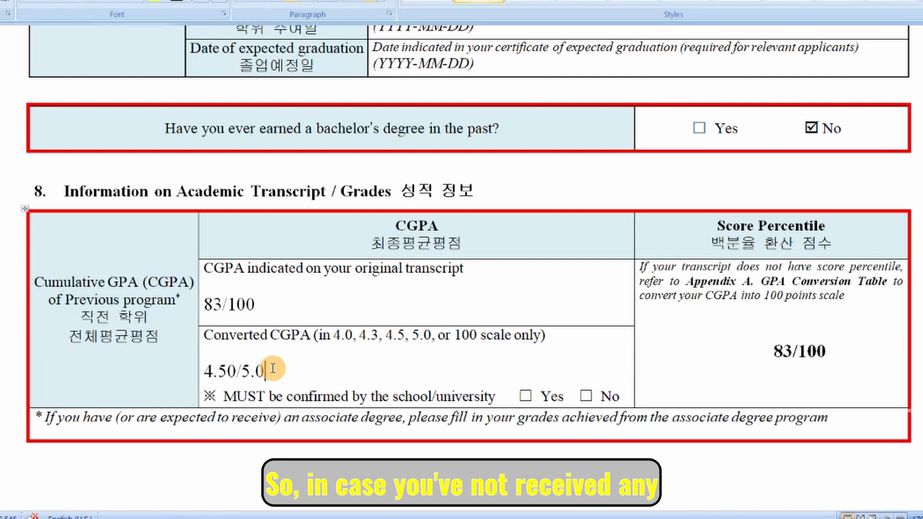
key("BackSpace")
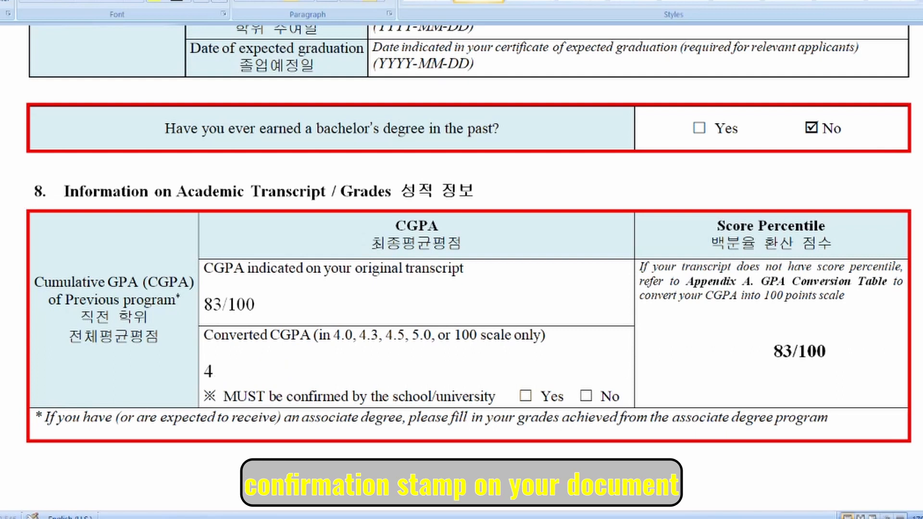
key("BackSpace")
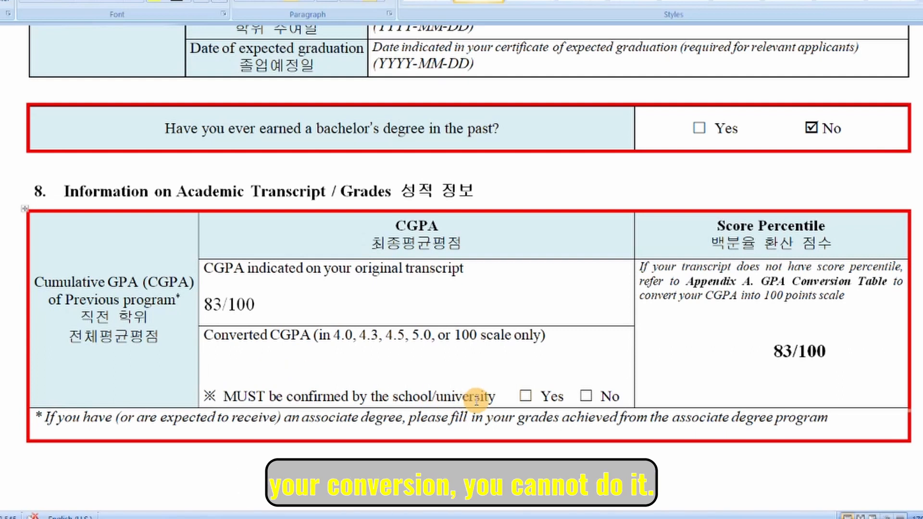
Paste a checked ☑ box before Yes for school confirmation, leaving No's box empty.
left_click(588, 396)
scroll(548, 302, "down", 3)
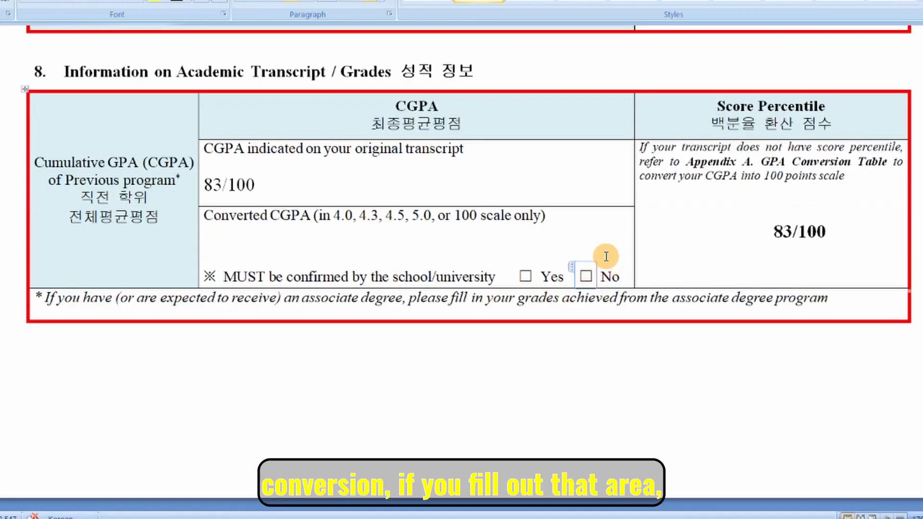
key("BackSpace")
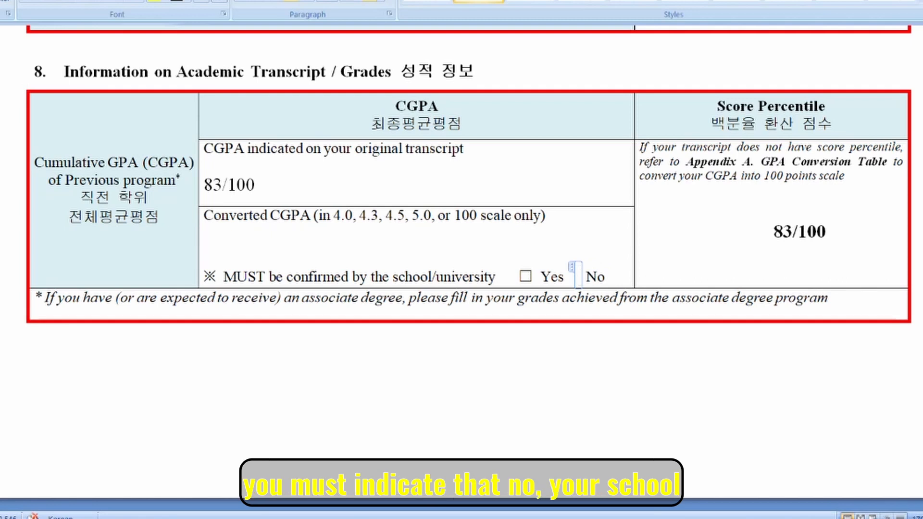
type("☑")
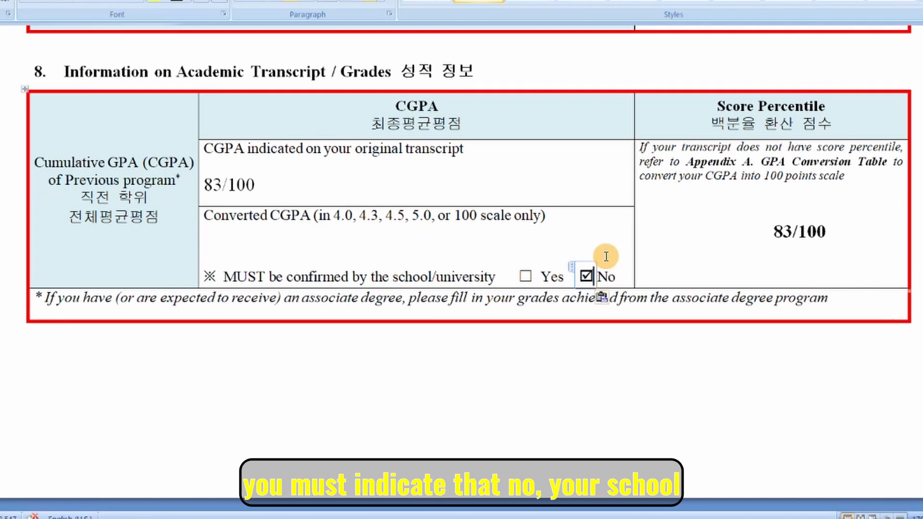
key("BackSpace")
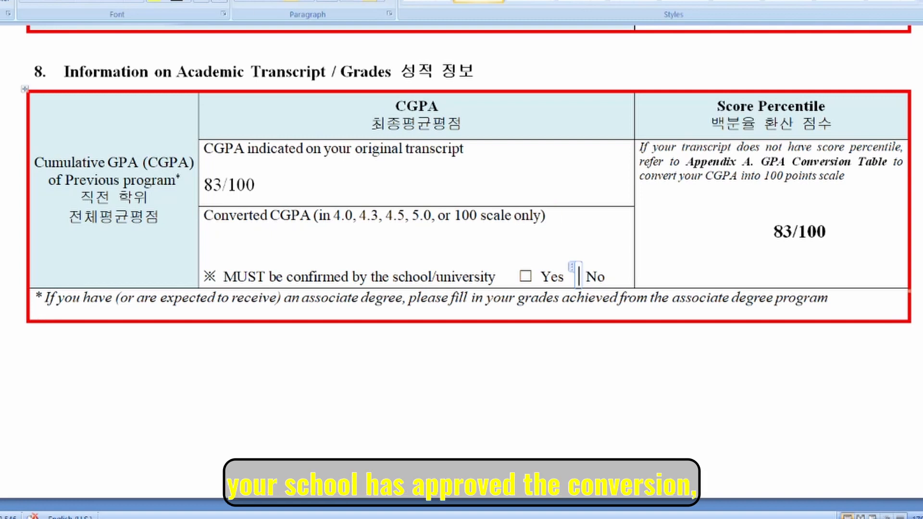
type("☑")
key("ctrl+z")
key("ctrl+z")
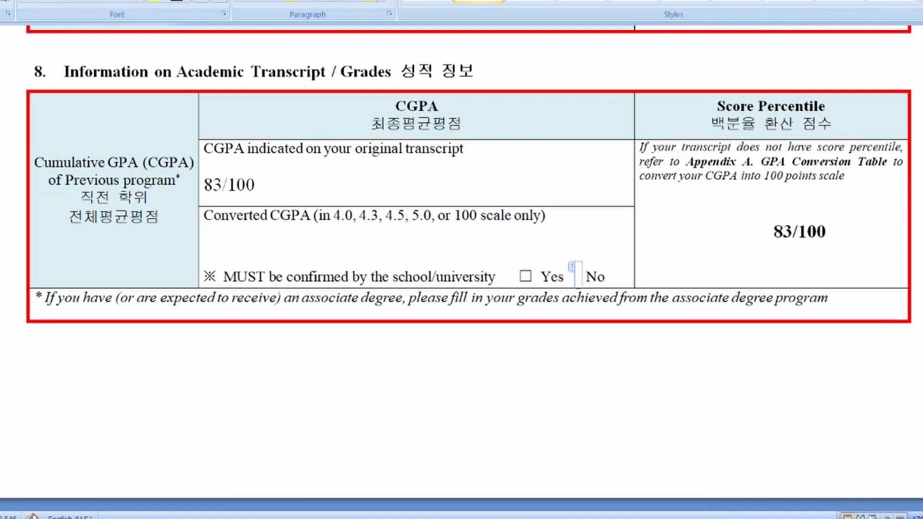
left_click(530, 269)
key("BackSpace")
key("ctrl+v")
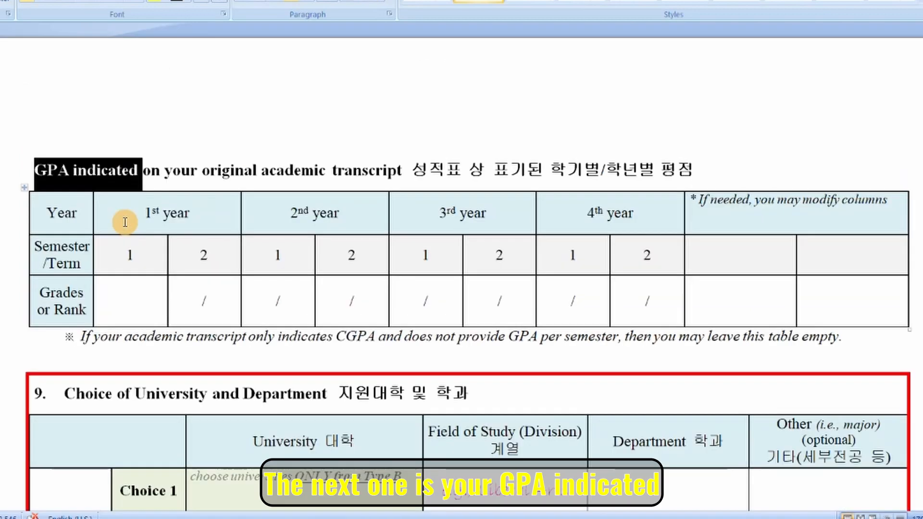
Move down to the GPA-per-semester table's 2nd-year semester 2 Grades cell.
left_click(139, 211)
left_click_drag(74, 171, 361, 176)
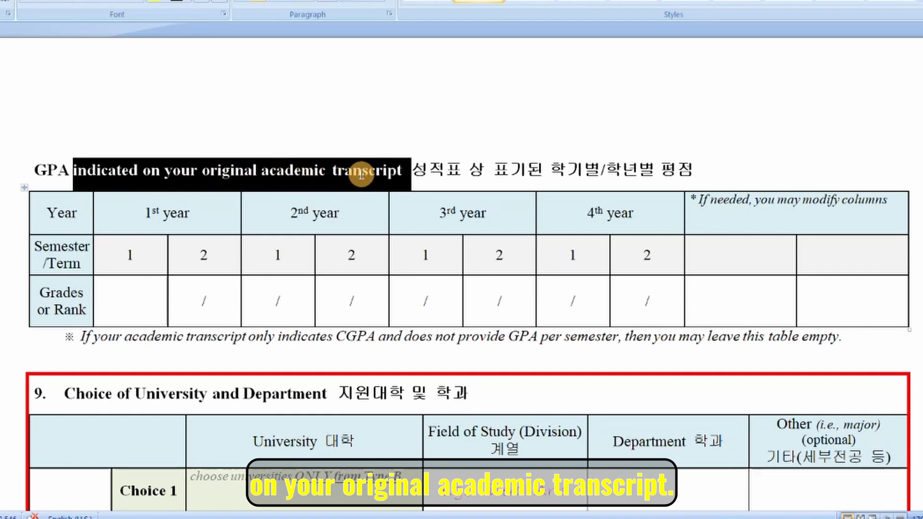
left_click(361, 288)
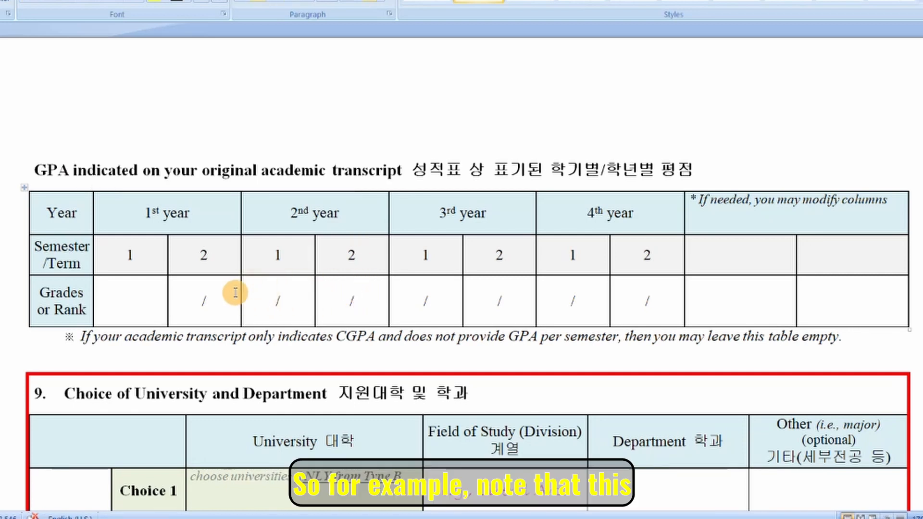
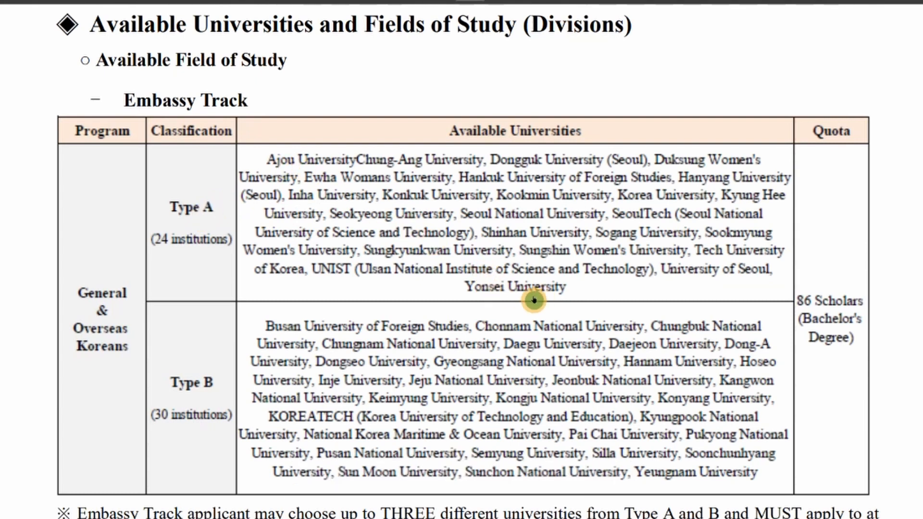
Check the Type B university list (up to three choices, at least one Type B), then return to Word.
scroll(212, 364, "down", 3)
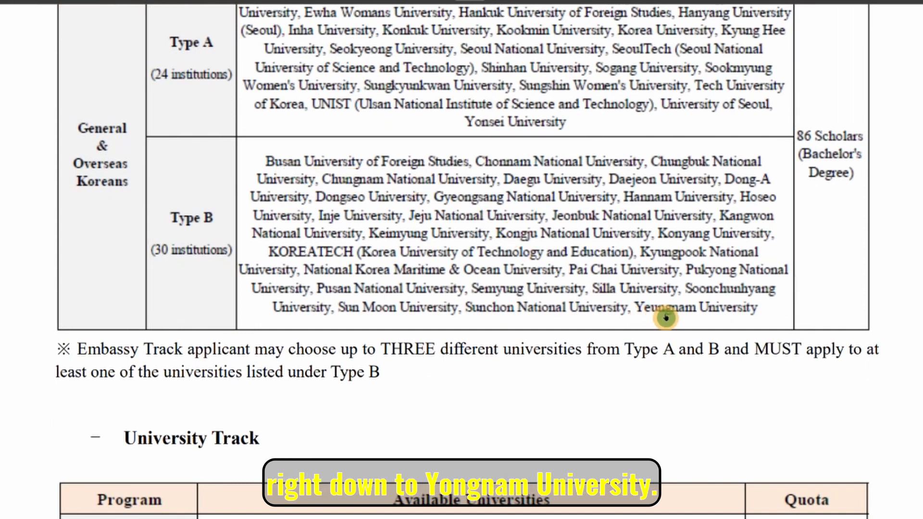
scroll(740, 319, "up", 3)
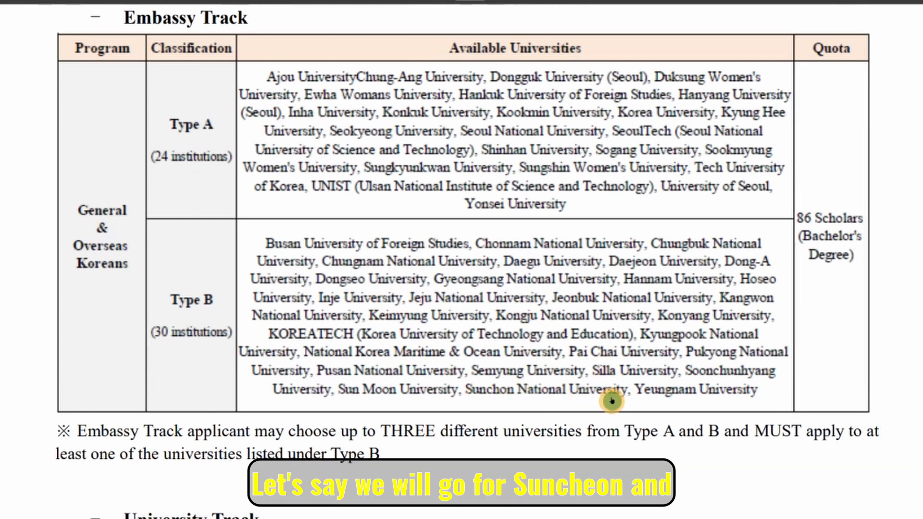
mouse_move(325, 518)
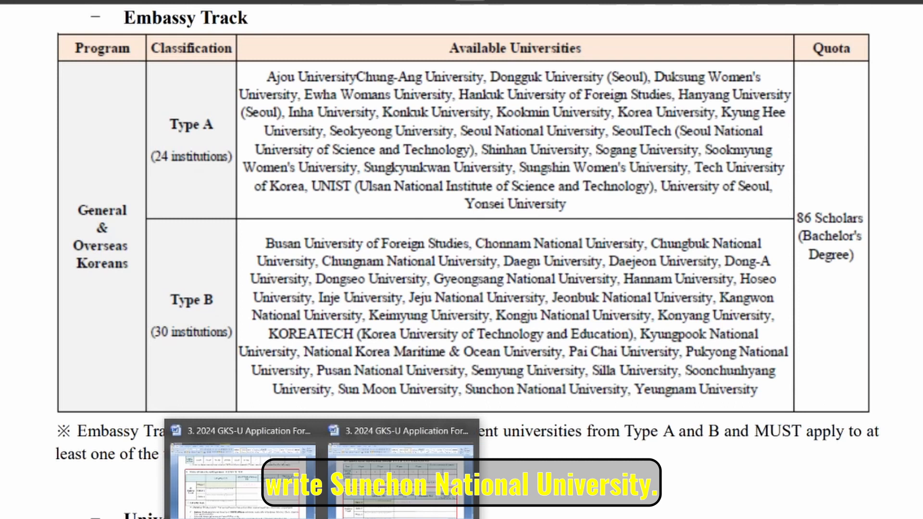
left_click(250, 481)
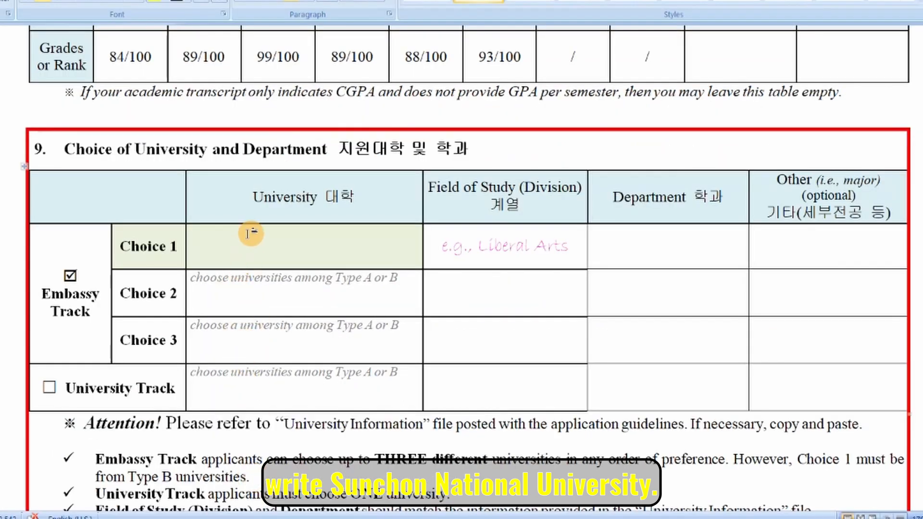
Enter Sunchon National University as Choice 1, centred in its cell, then bring up the university information folder.
type("Sunchon National University.")
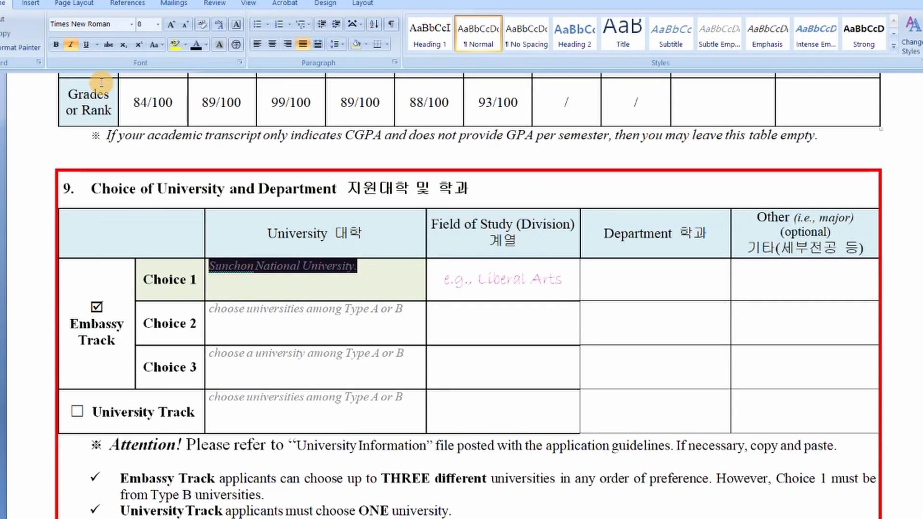
left_click(206, 48)
left_click(181, 59)
left_click(272, 43)
left_click(325, 268)
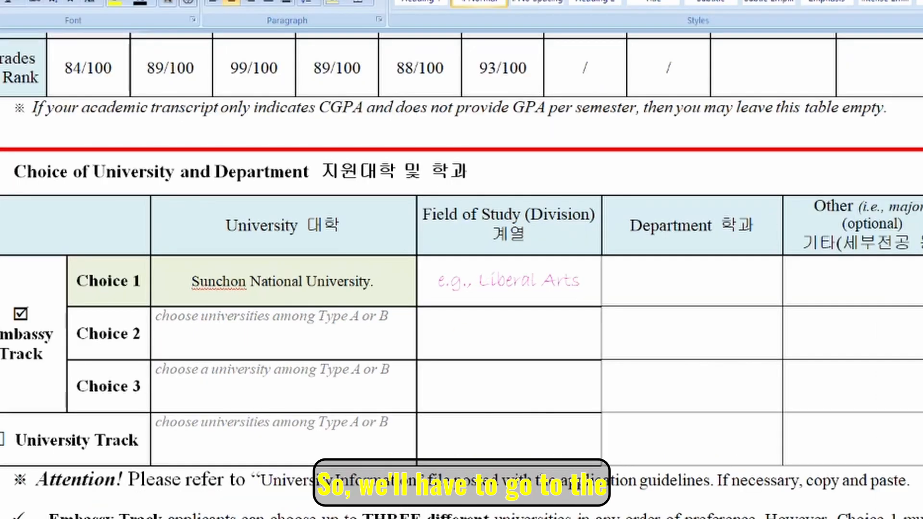
mouse_move(264, 518)
left_click(166, 500)
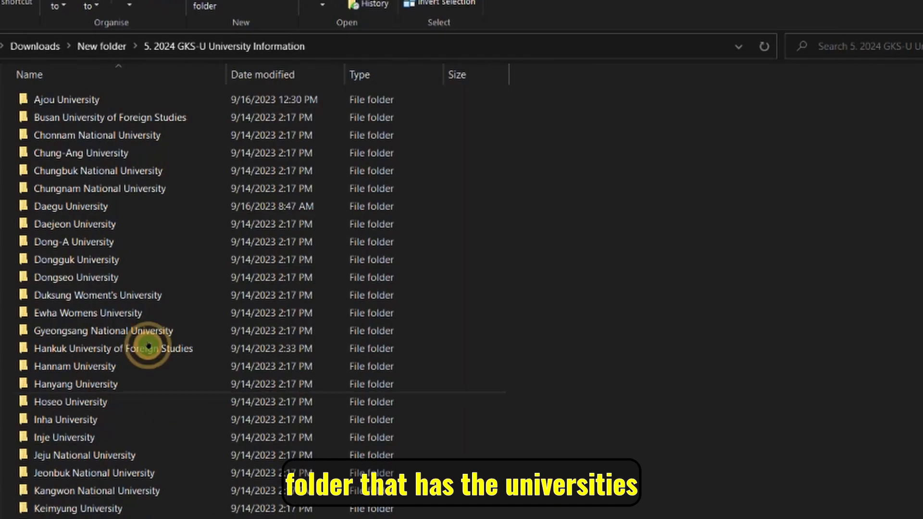
Open Sunchon National University's 2024 GKS-U Available Departments spreadsheet.
scroll(155, 274, "down", 10)
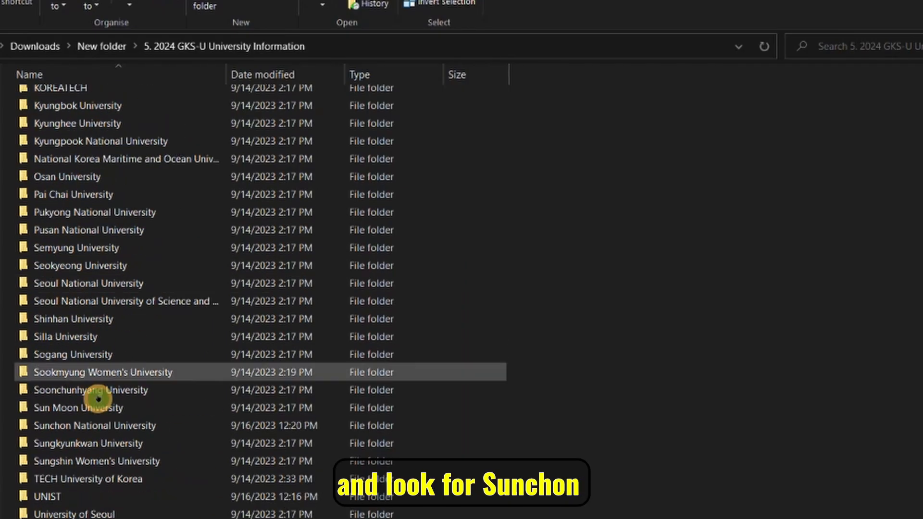
double_click(96, 426)
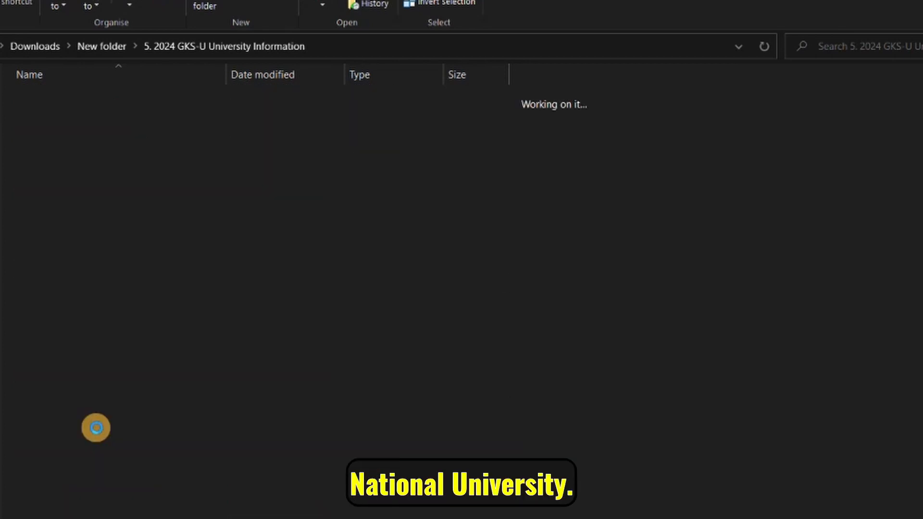
left_click(138, 100)
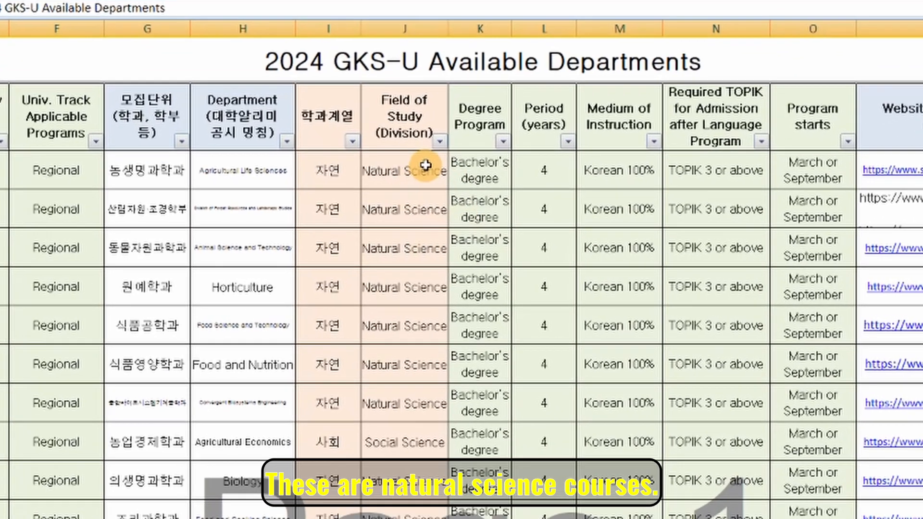
Highlight Sunchon's natural science departments and pick out Animal Science and Technology.
left_click_drag(426, 165, 151, 469)
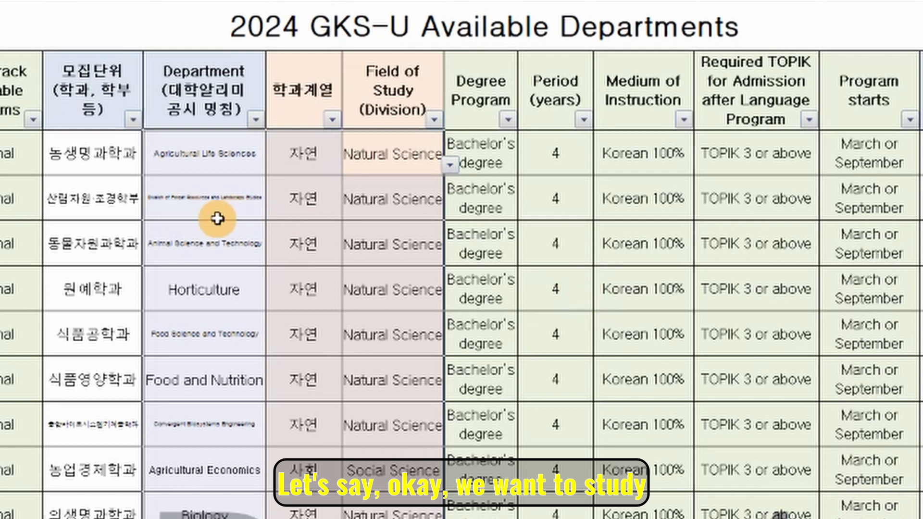
left_click(239, 243)
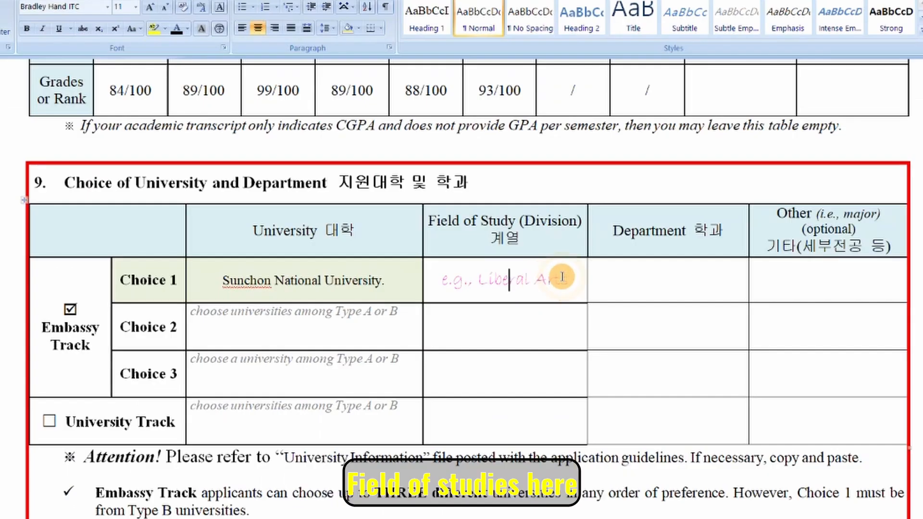
Fill Choice 1 with Natural Sciences and Animal science and Technology.
left_click_drag(566, 279, 445, 275)
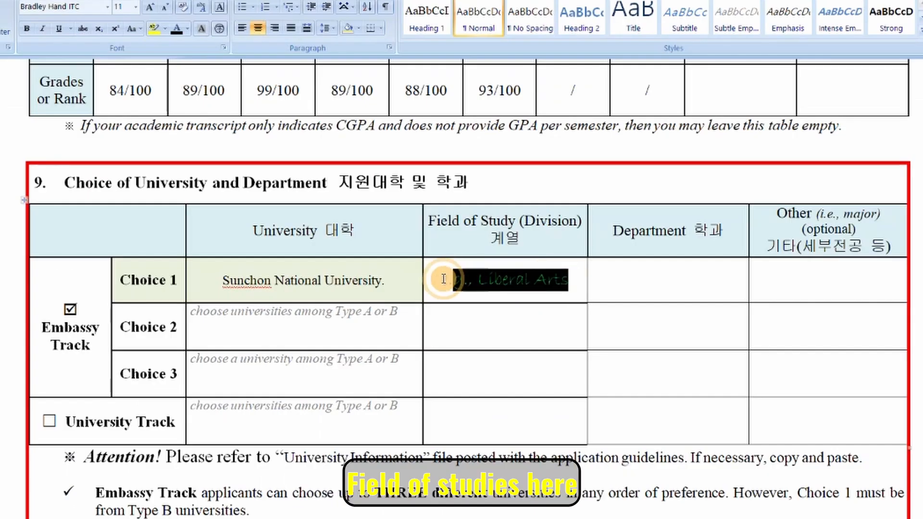
left_click(633, 30)
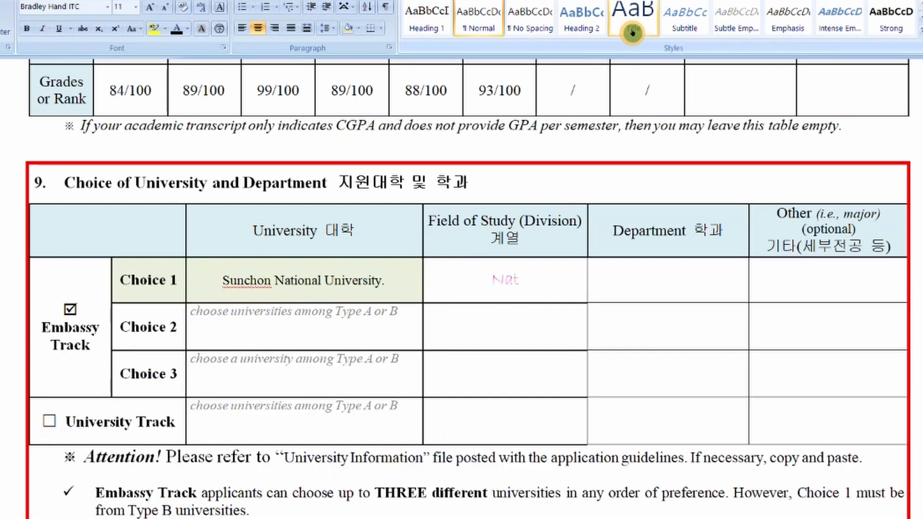
left_click(655, 280)
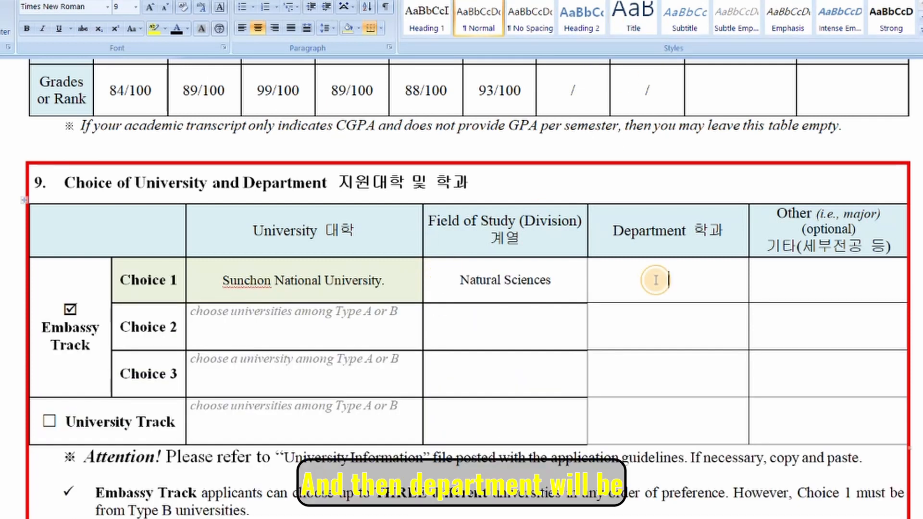
type("Anina")
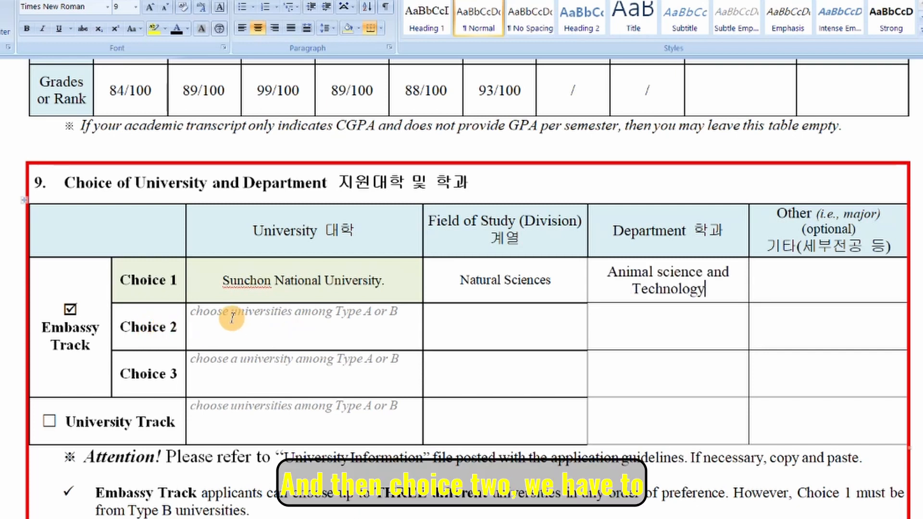
Paste Ajou University into Choice 2 and set its field of study to Natural Science.
left_click(233, 318)
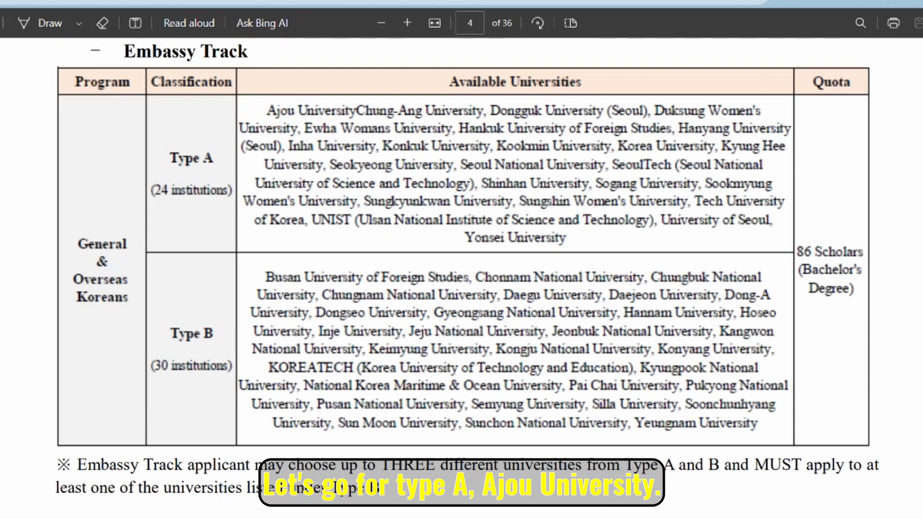
left_click(336, 470)
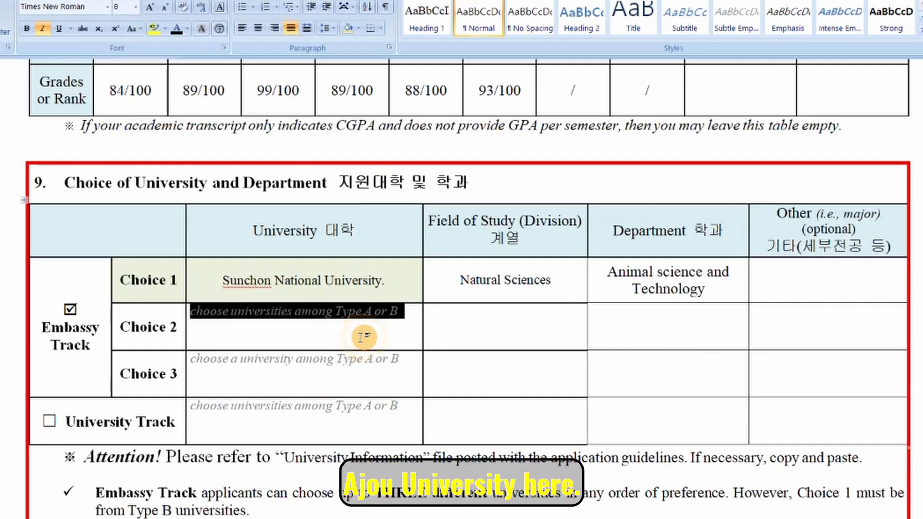
type("Ajou University")
left_click(524, 319)
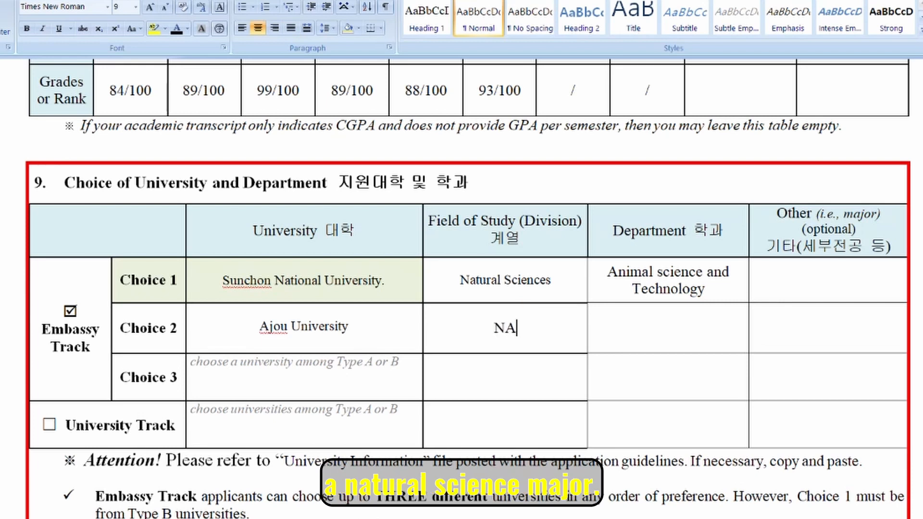
key("BackSpace")
type("atural")
mouse_move(287, 518)
left_click(237, 508)
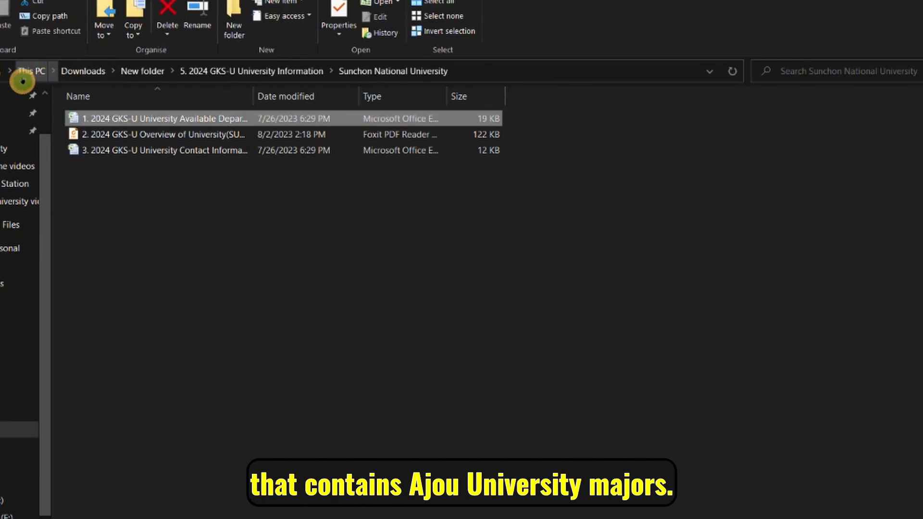
Open Ajou University's 2024 GKS-U Available Departments spreadsheet from the university folders.
left_click(1, 75)
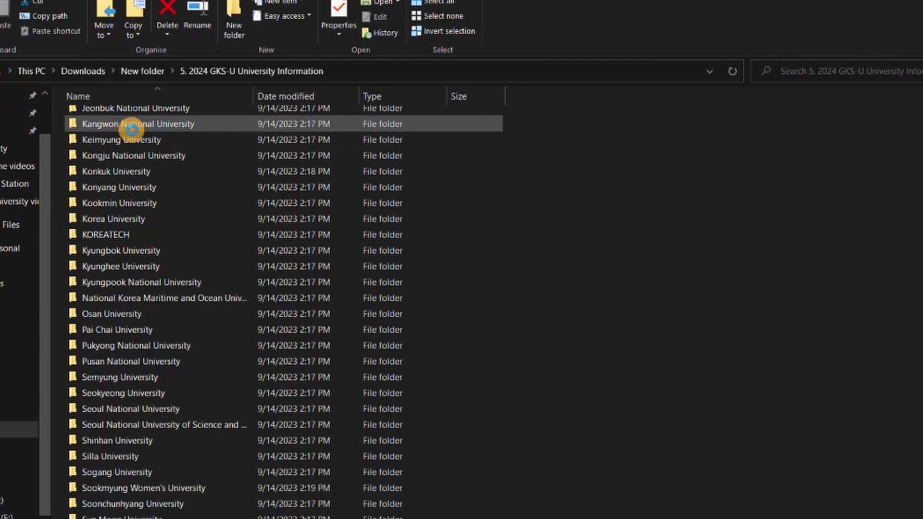
scroll(133, 133, "up", 7)
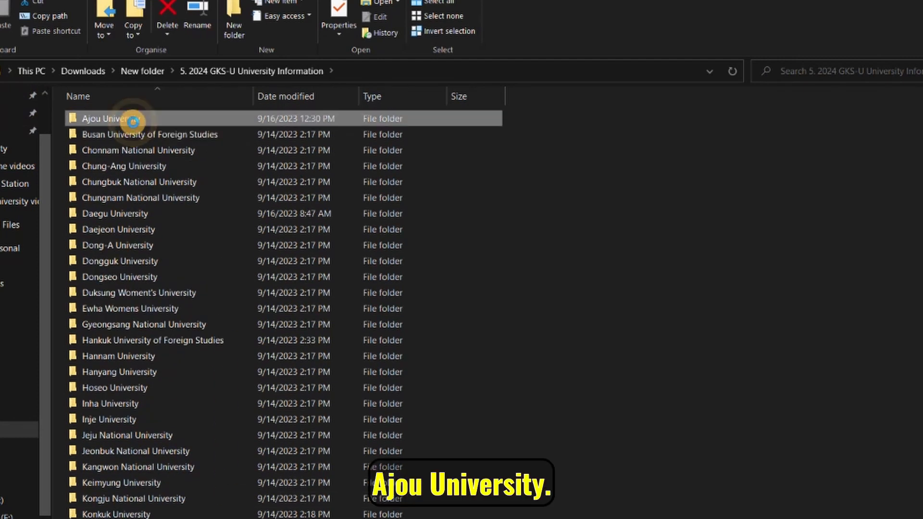
double_click(126, 119)
left_click(172, 126)
double_click(170, 122)
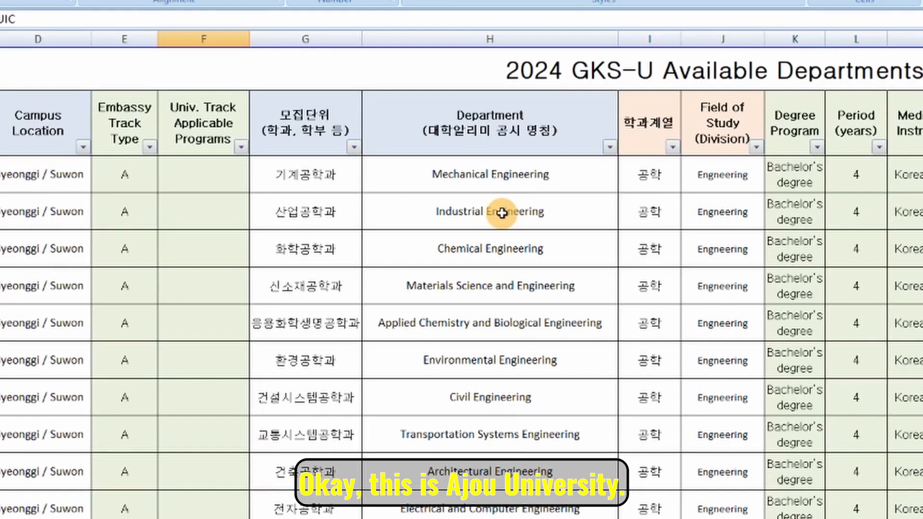
Highlight Ajou's natural science departments, Mathematics through Life Sciences, then return to Word.
scroll(549, 217, "down", 3)
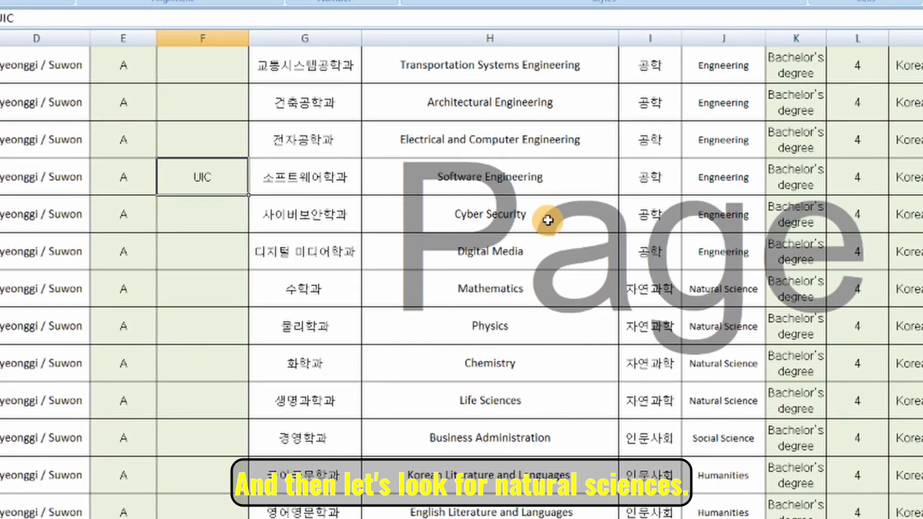
scroll(548, 219, "down", 1)
scroll(836, 337, "up", 2)
scroll(831, 288, "down", 2)
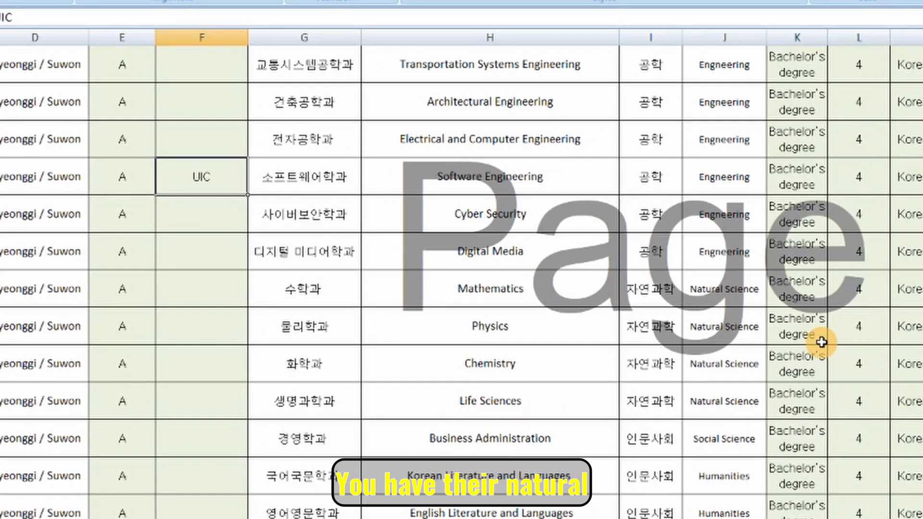
left_click_drag(744, 298, 472, 412)
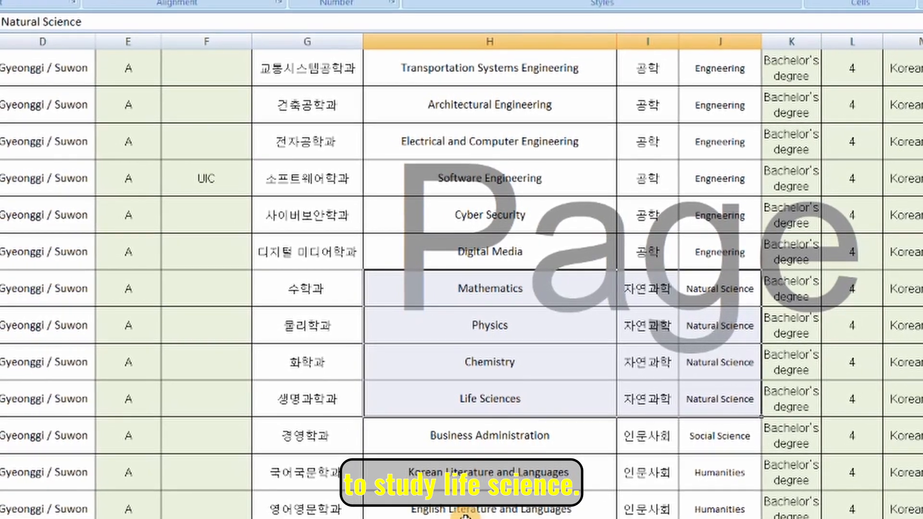
left_click(290, 518)
left_click(395, 518)
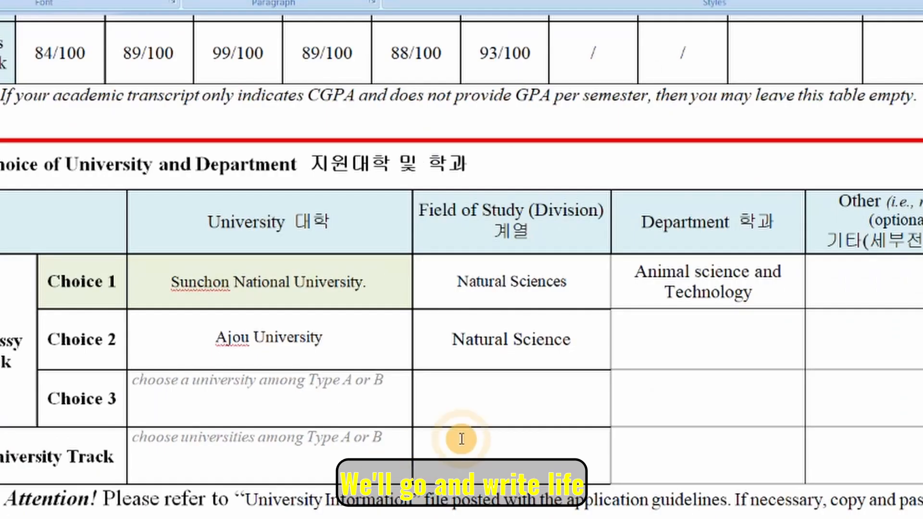
Add Life Science as Choice 2's department and fill Choice 3 with Yonsei University, Natural Science.
left_click(722, 339)
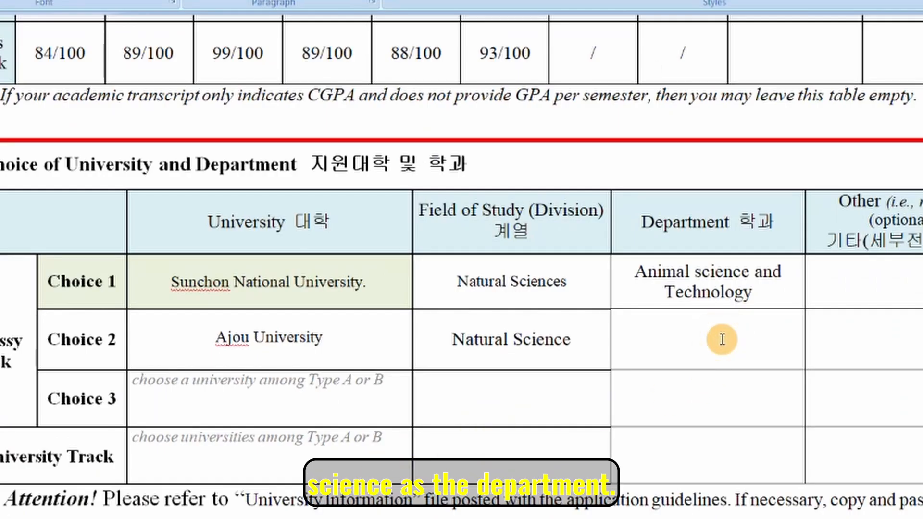
type("Life Science")
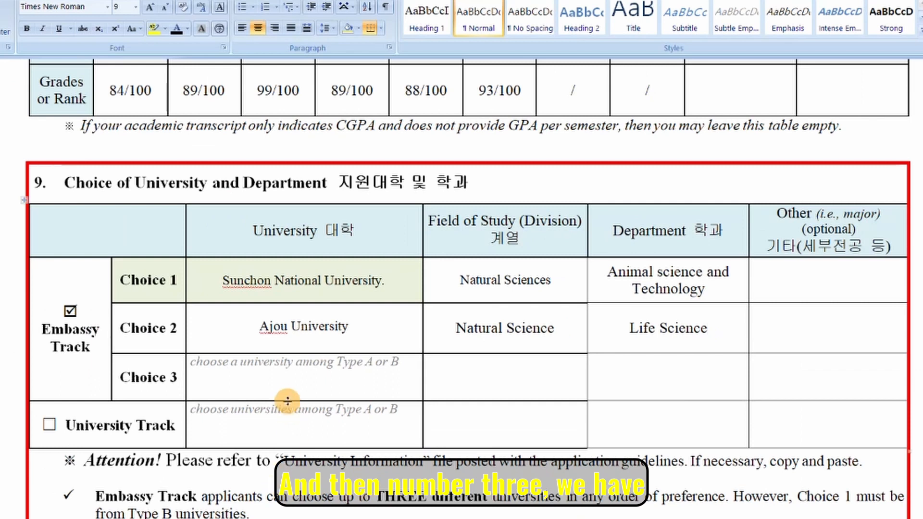
left_click_drag(394, 368, 251, 373)
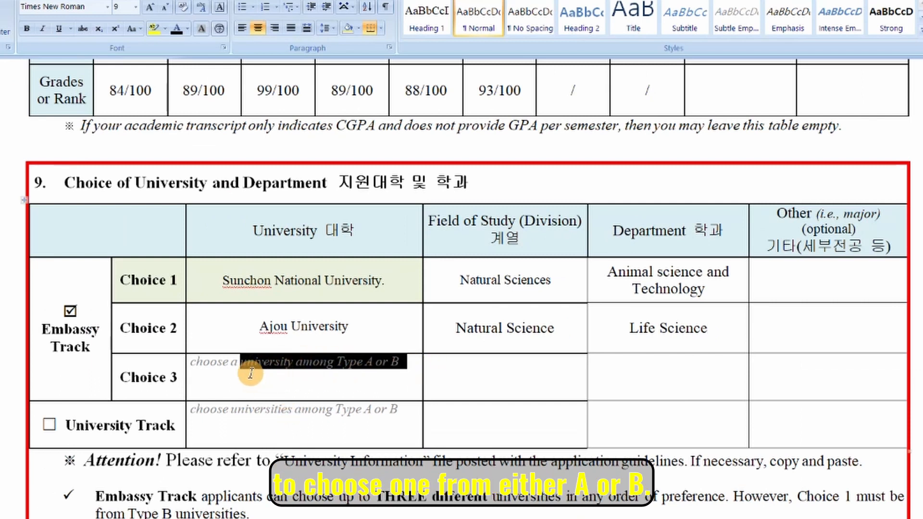
key("alt+Tab")
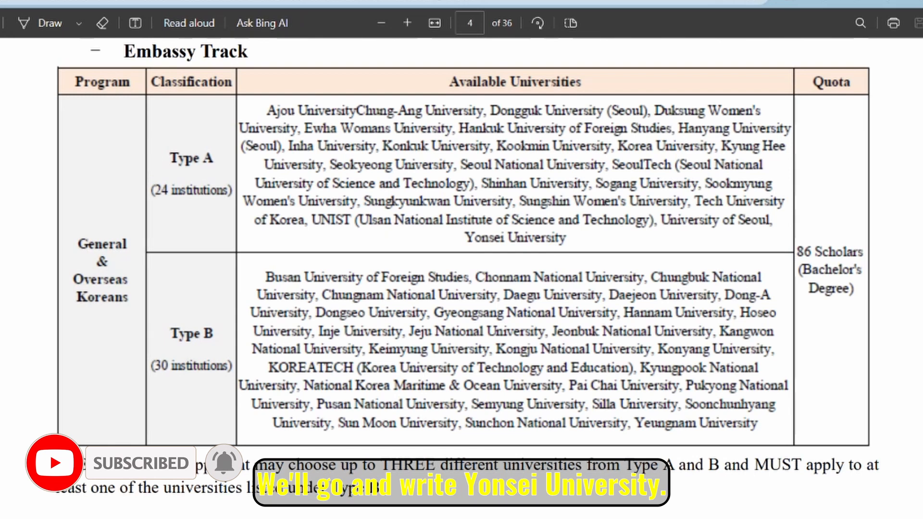
mouse_move(324, 518)
left_click(303, 497)
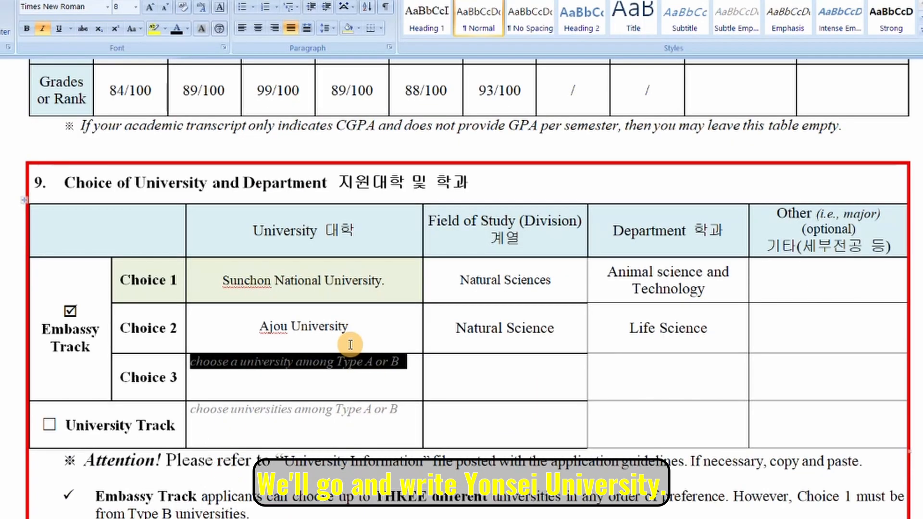
type("Yonsei University")
type("Natural Science")
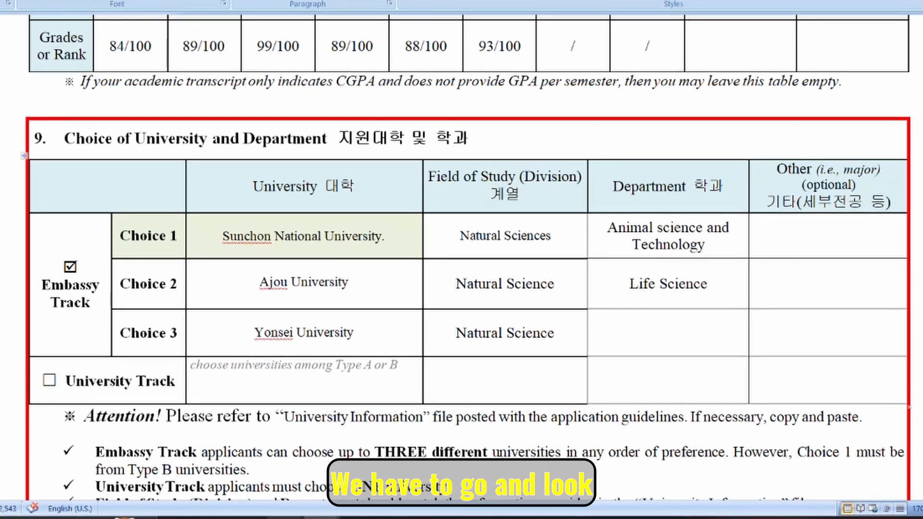
mouse_move(285, 518)
left_click(224, 487)
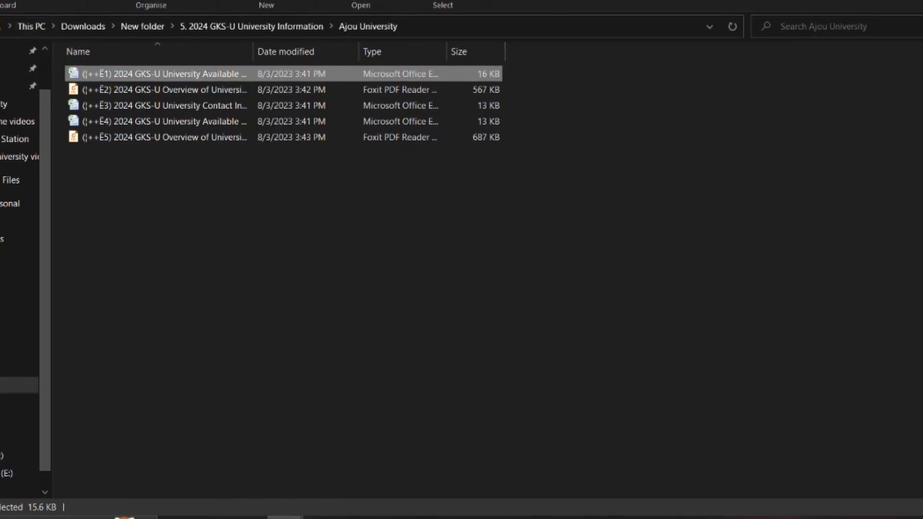
Open Yonsei University's 2024 GKS-U Available Departments spreadsheet from the University Information folder.
left_click(0, 26)
scroll(190, 290, "down", 7)
scroll(190, 290, "down", 5)
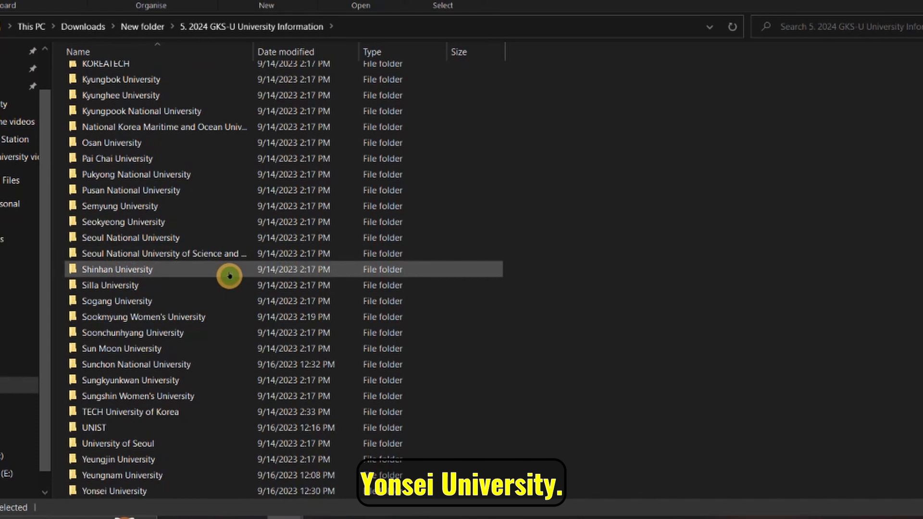
double_click(115, 488)
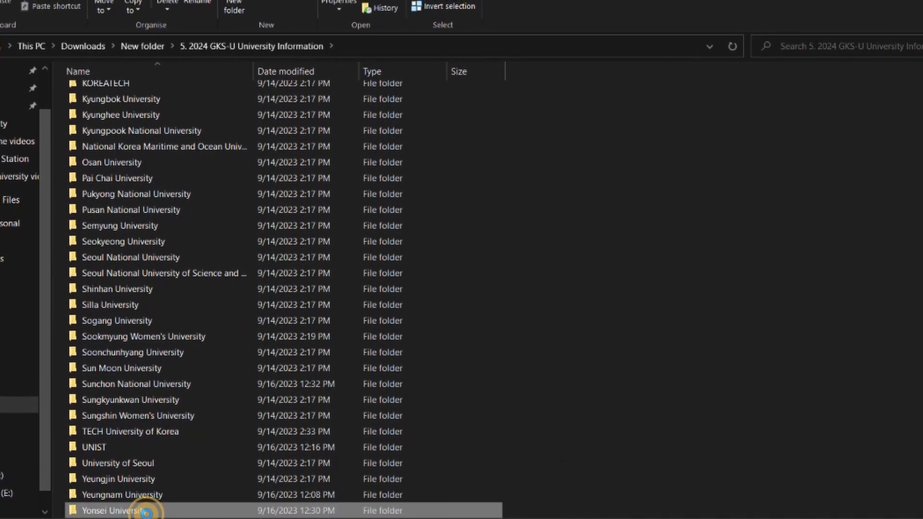
left_click(124, 119)
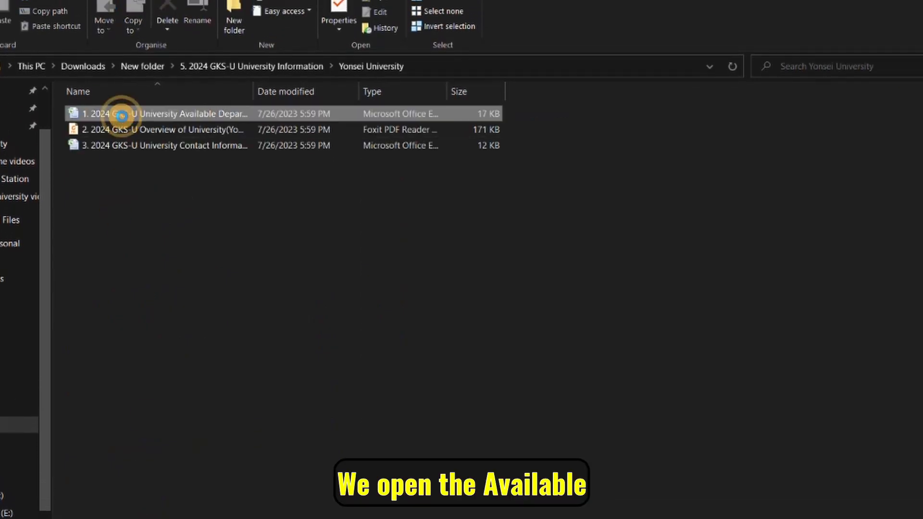
double_click(122, 116)
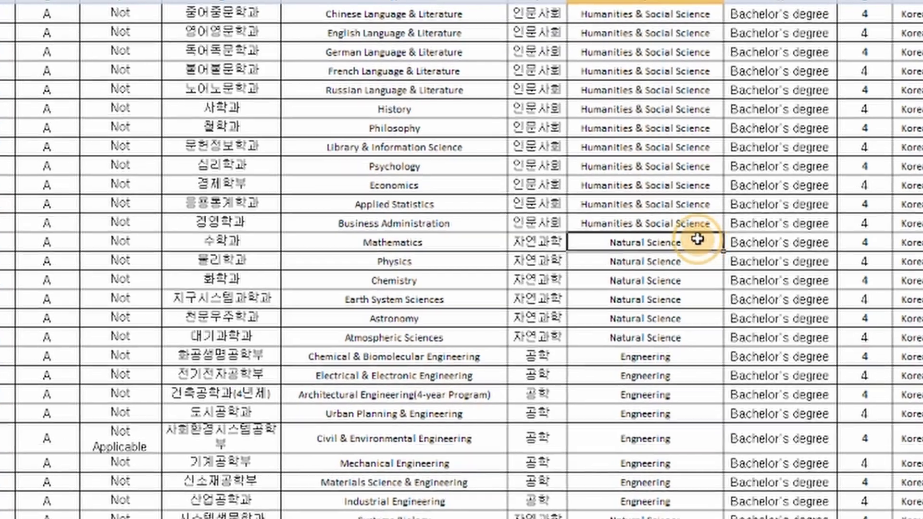
Highlight Yonsei's Natural Science departments, Mathematics through Atmospheric Sciences, then return to Word.
left_click_drag(613, 334, 448, 395)
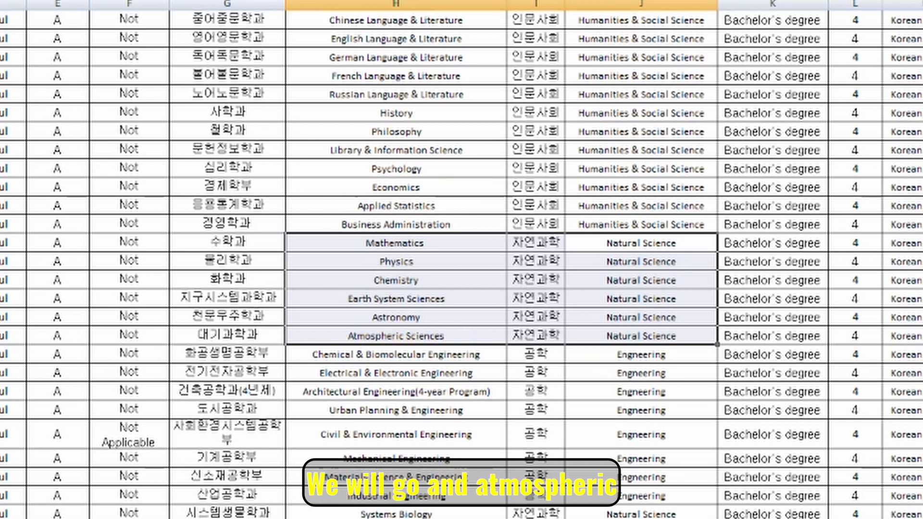
scroll(433, 94, "up", 2)
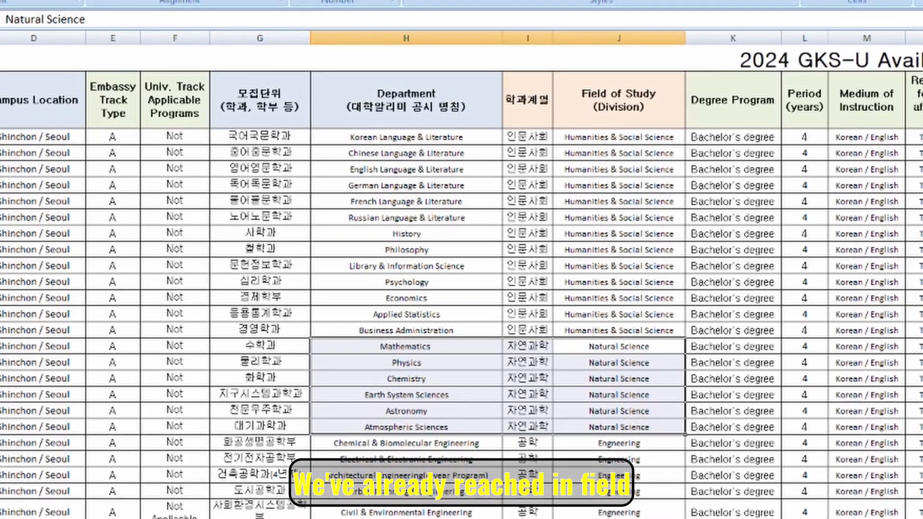
left_click(294, 518)
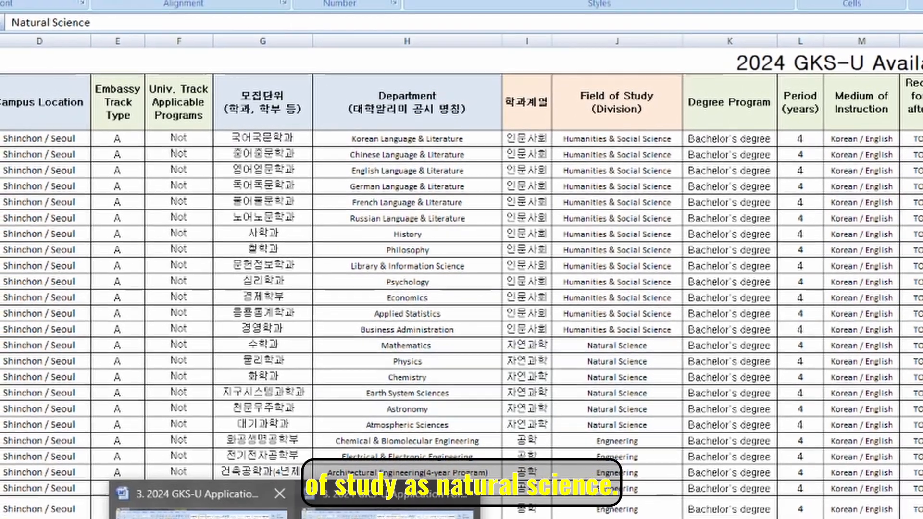
left_click(199, 516)
Type Atmospheric Sciences into the Yonsei University Choice 3 Department cell.
scroll(402, 313, "up", 1)
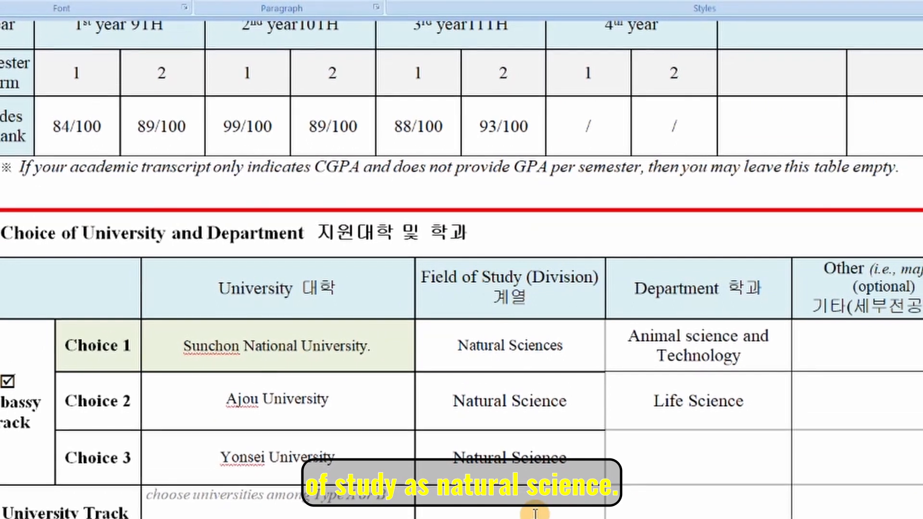
left_click(696, 454)
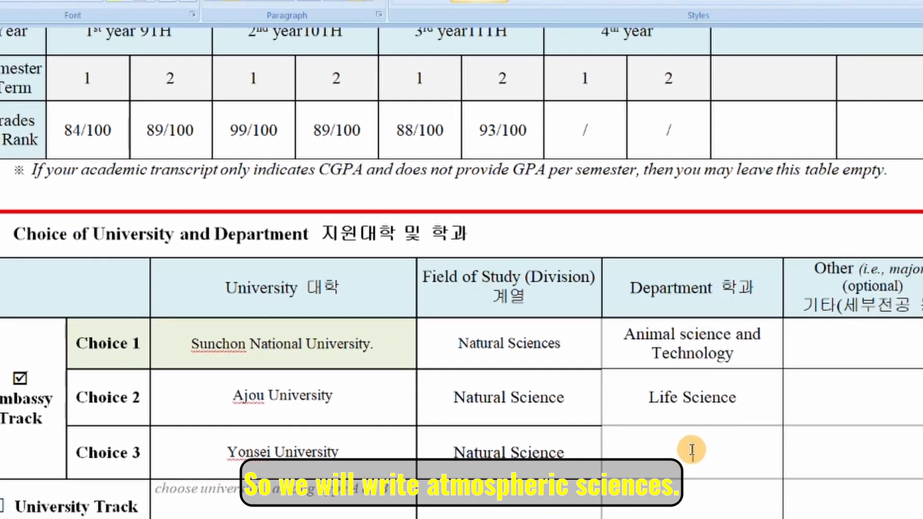
type("Atmosphe")
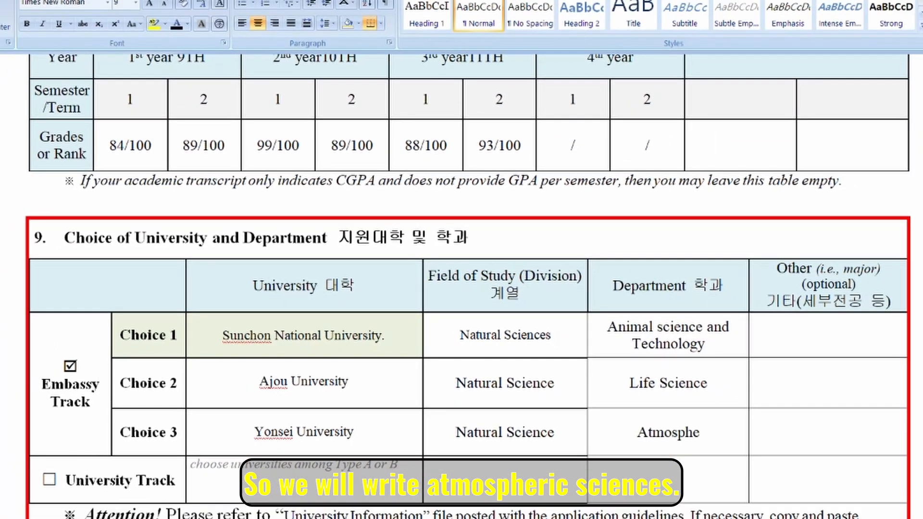
type("ric Sciences")
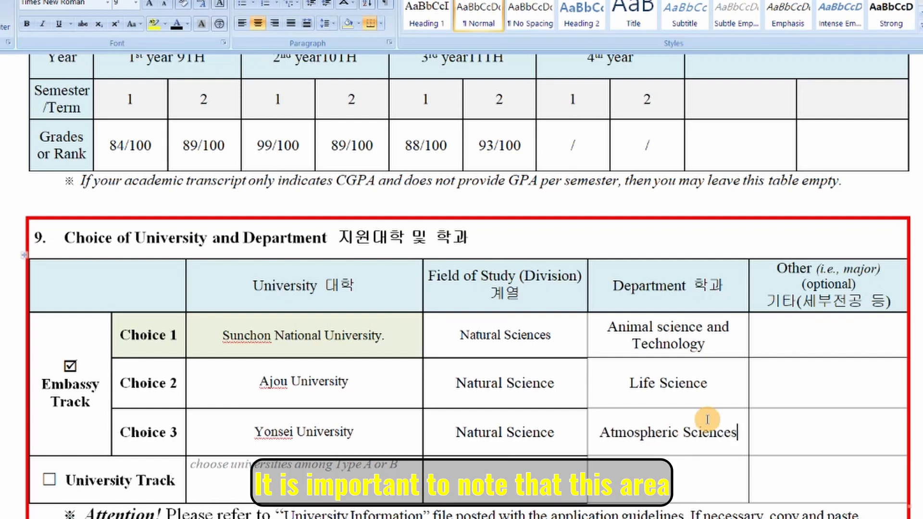
scroll(774, 394, "down", 1)
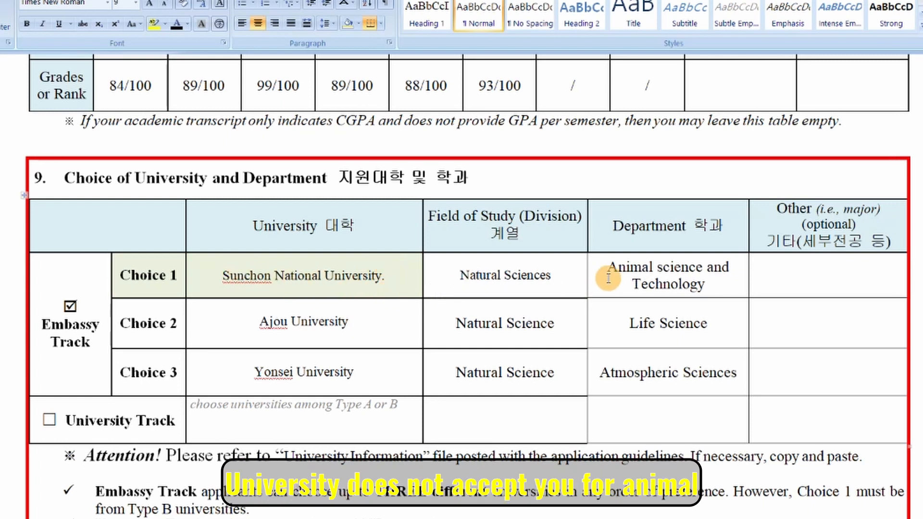
Enter Mathematics as Choice 1's Other major and add a period after Ajou University.
left_click(807, 278)
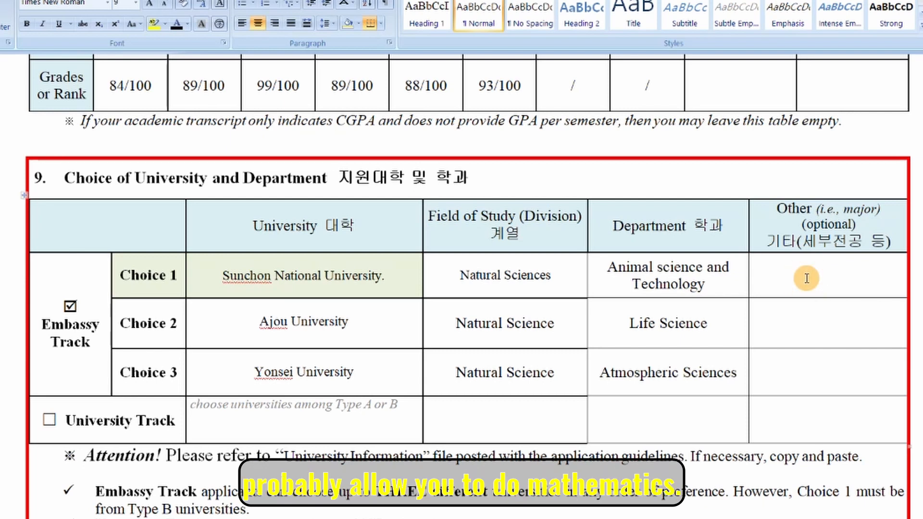
type("Mathematics")
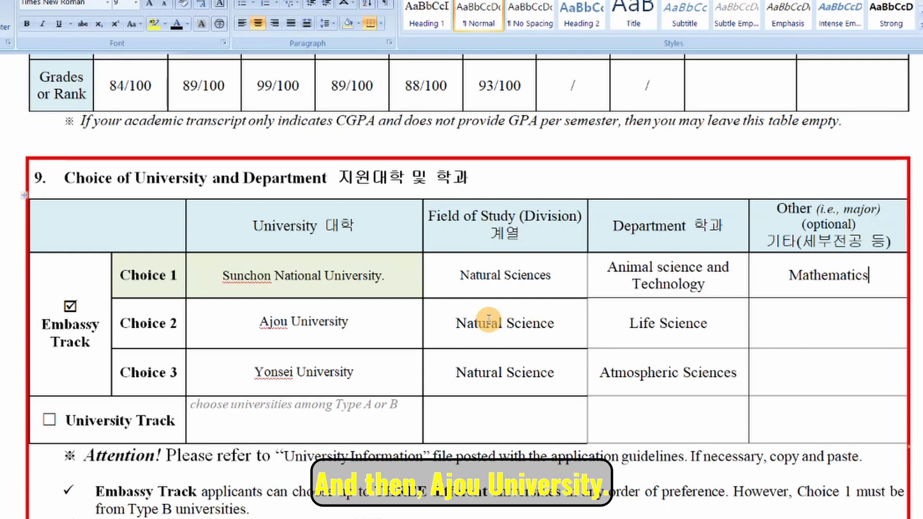
left_click(400, 325)
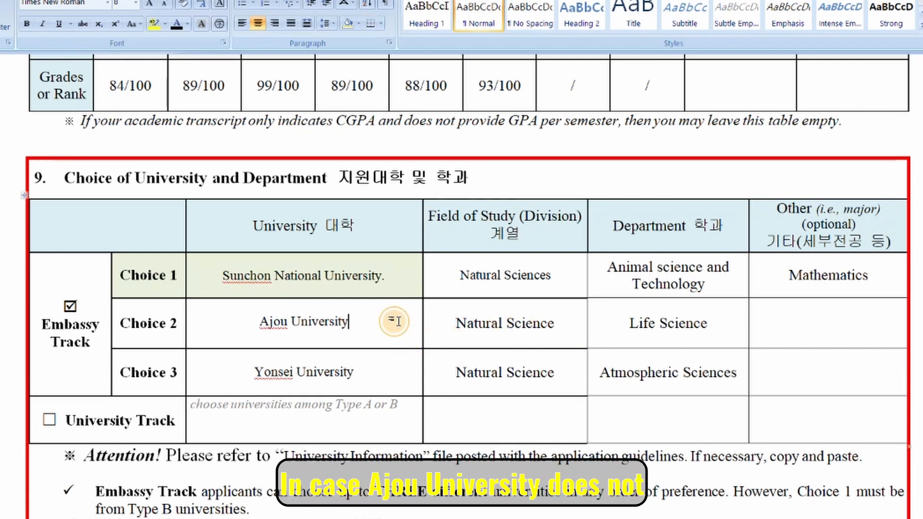
type(".")
Enter Chemistry and Earth System Sciences in the Choice 2 and Choice 3 Other cells.
left_click(843, 325)
type("Ch")
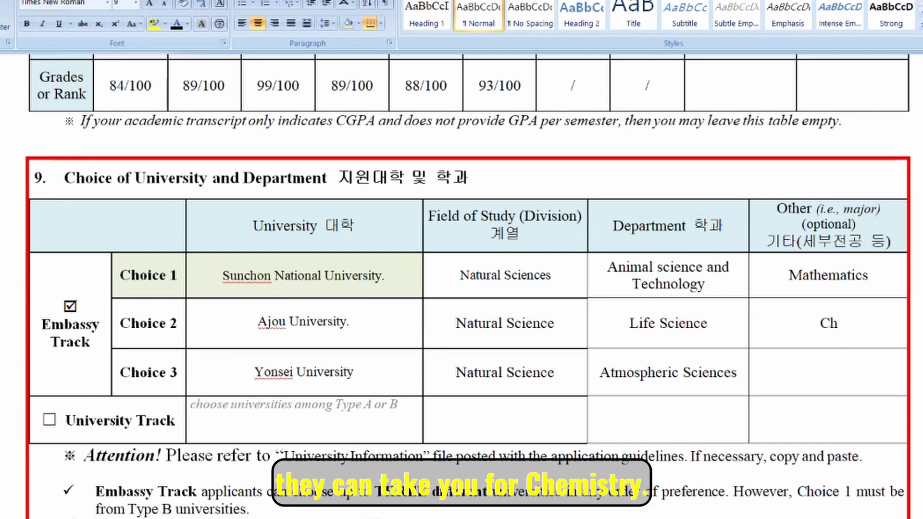
type("emistry")
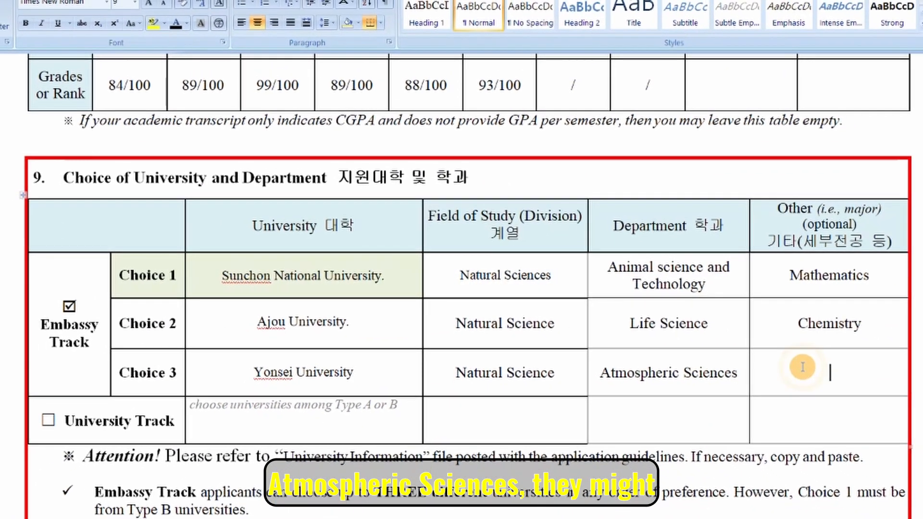
left_click(793, 365)
type("Earth system Sc")
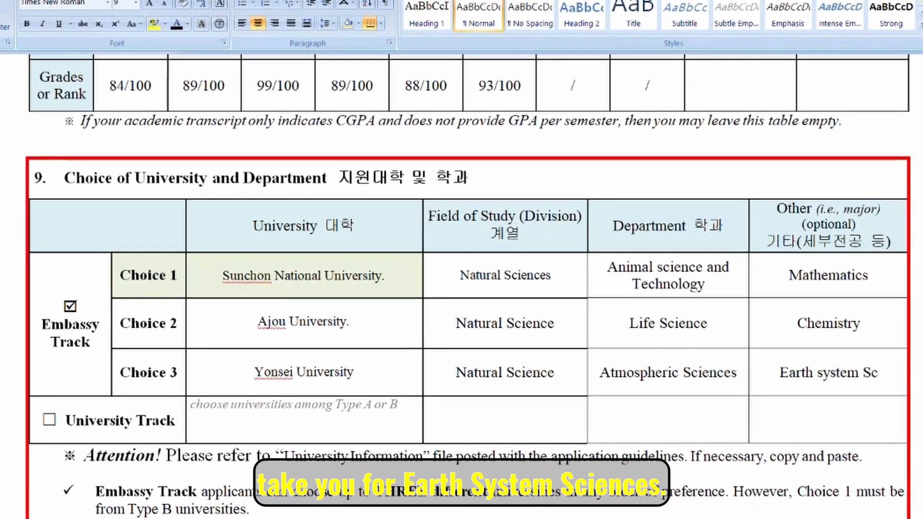
type("iences")
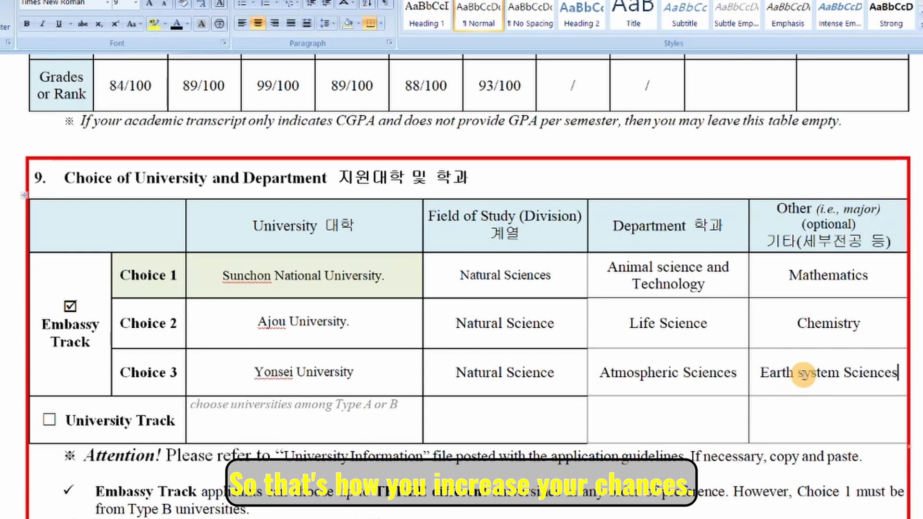
key("BackSpace")
type("S")
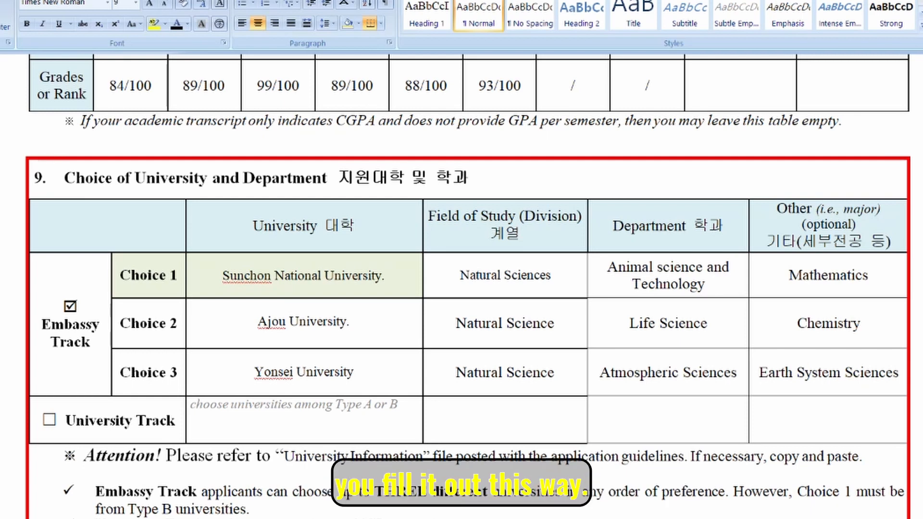
scroll(791, 376, "down", 2)
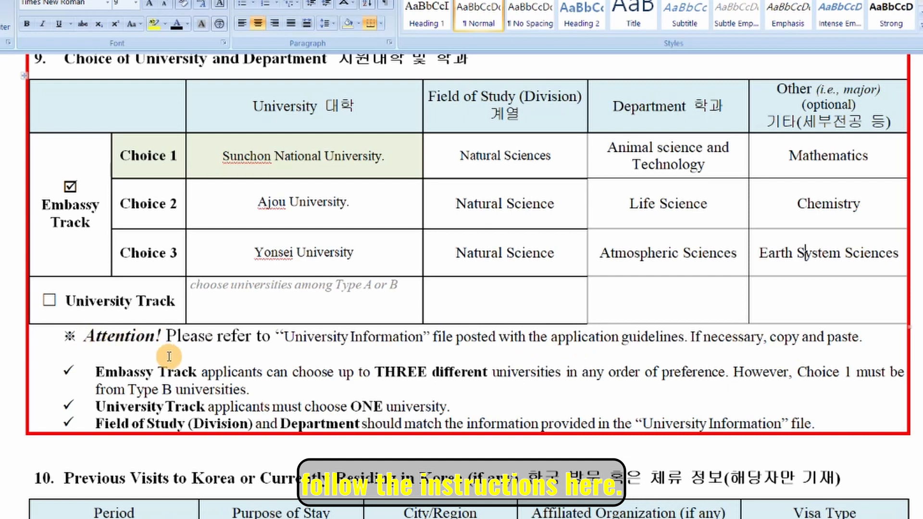
left_click_drag(267, 373, 637, 383)
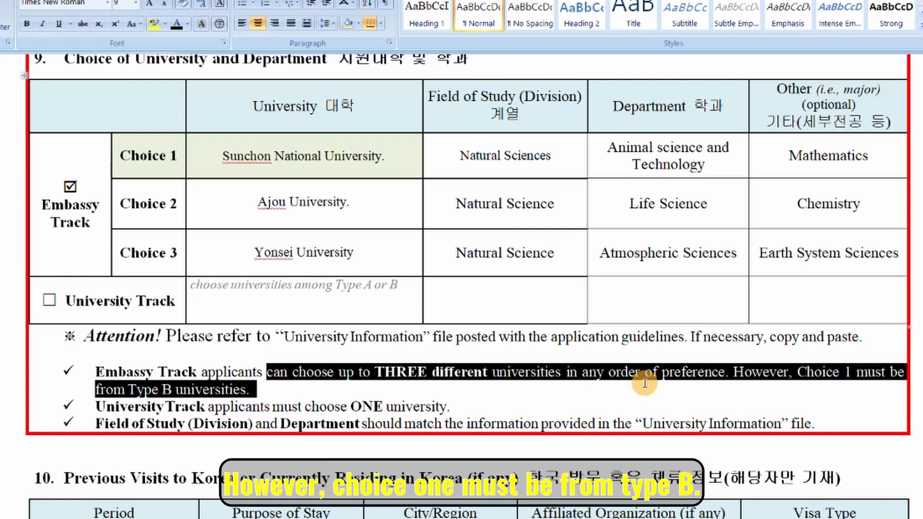
left_click(645, 404)
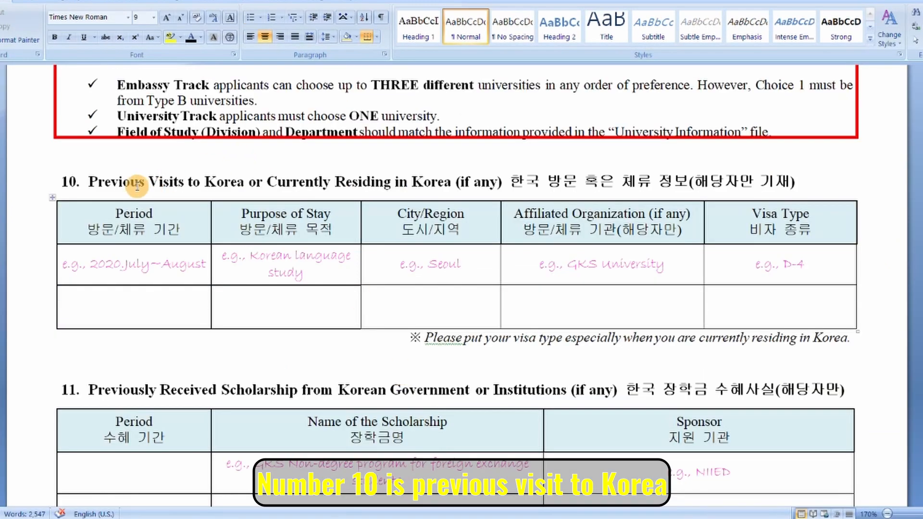
left_click_drag(136, 186, 482, 193)
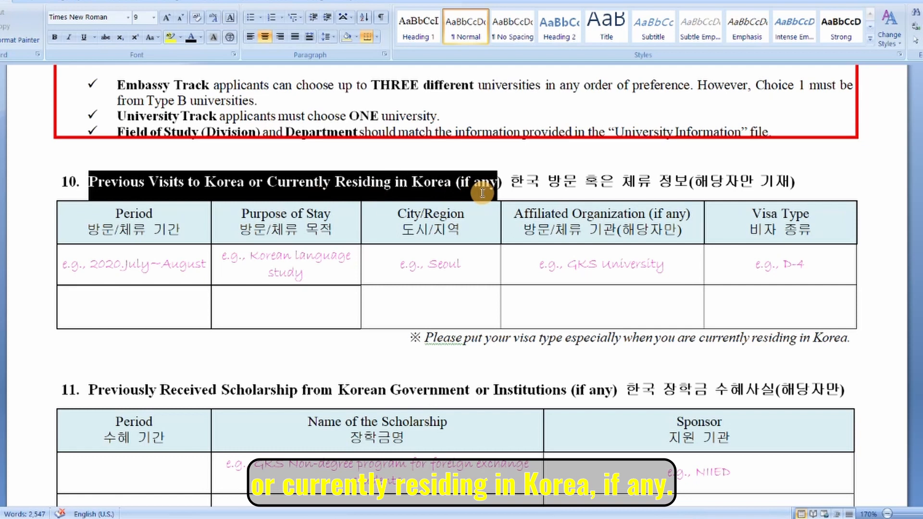
left_click(472, 330)
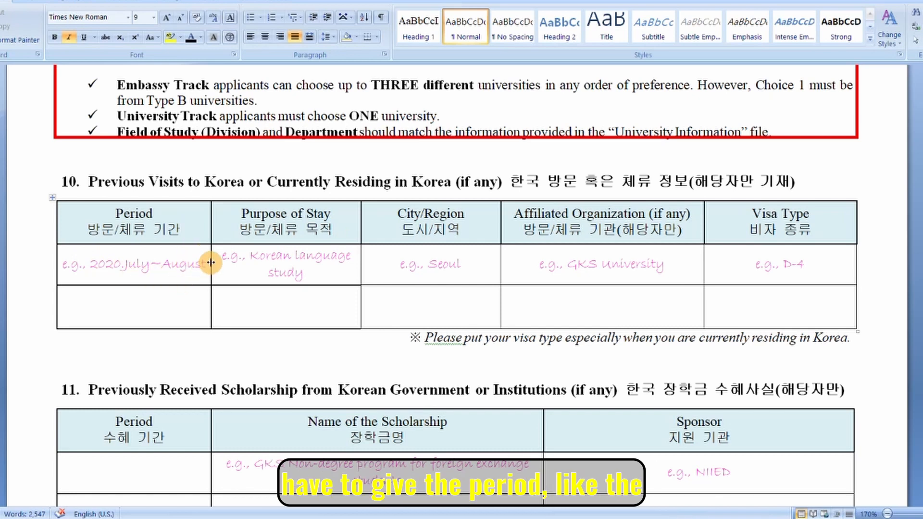
left_click_drag(206, 262, 79, 266)
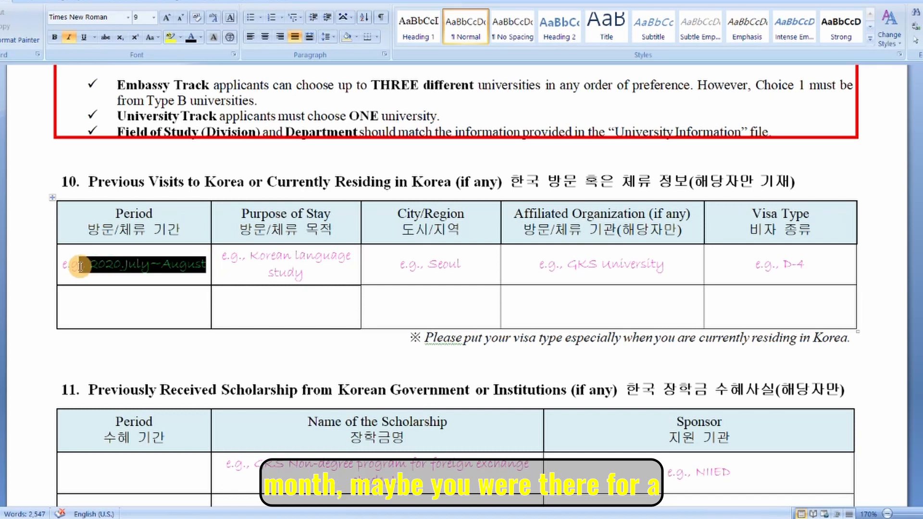
left_click(139, 281)
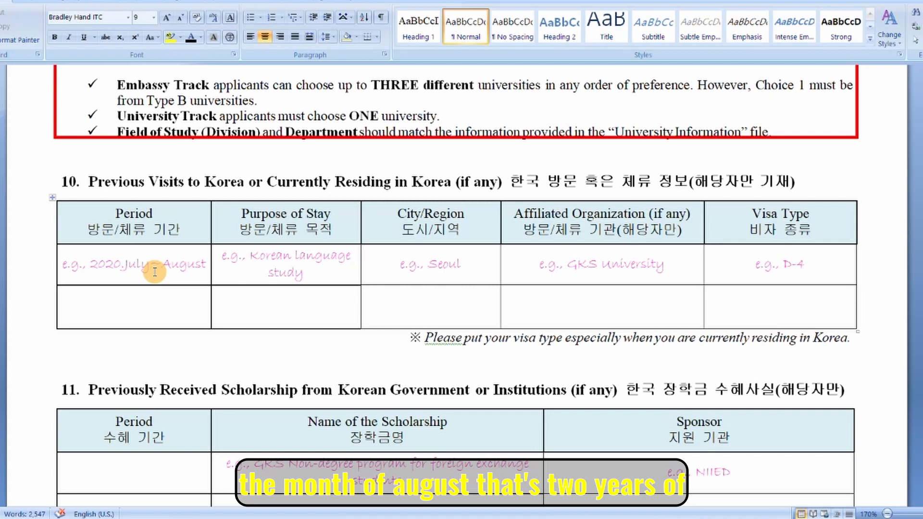
left_click_drag(251, 256, 308, 280)
left_click(308, 280)
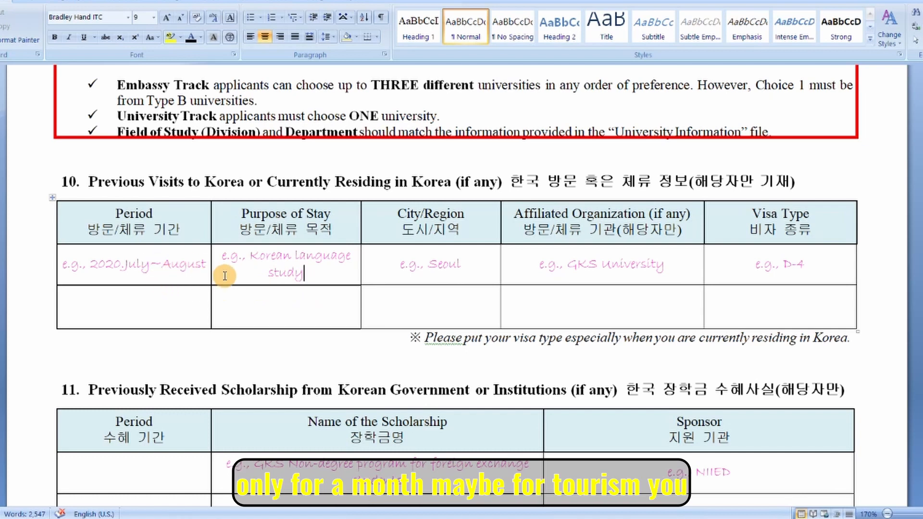
left_click_drag(91, 264, 150, 264)
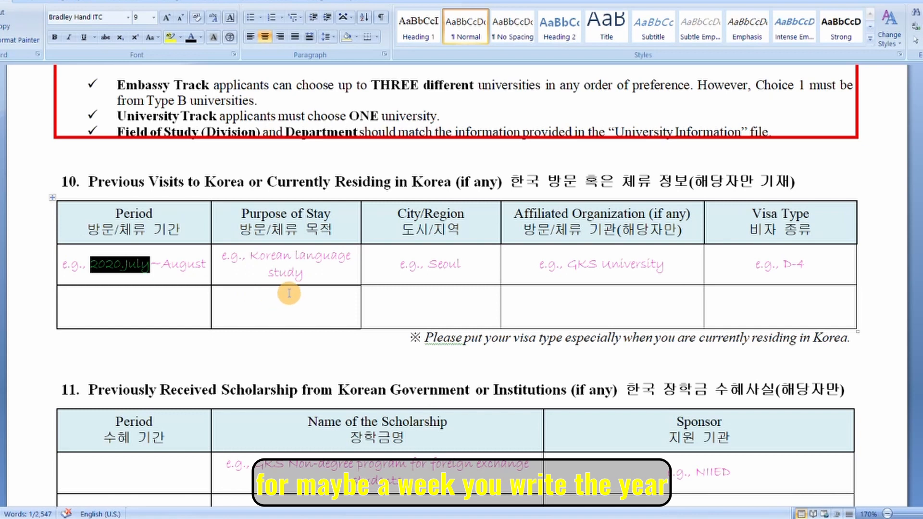
left_click(162, 264)
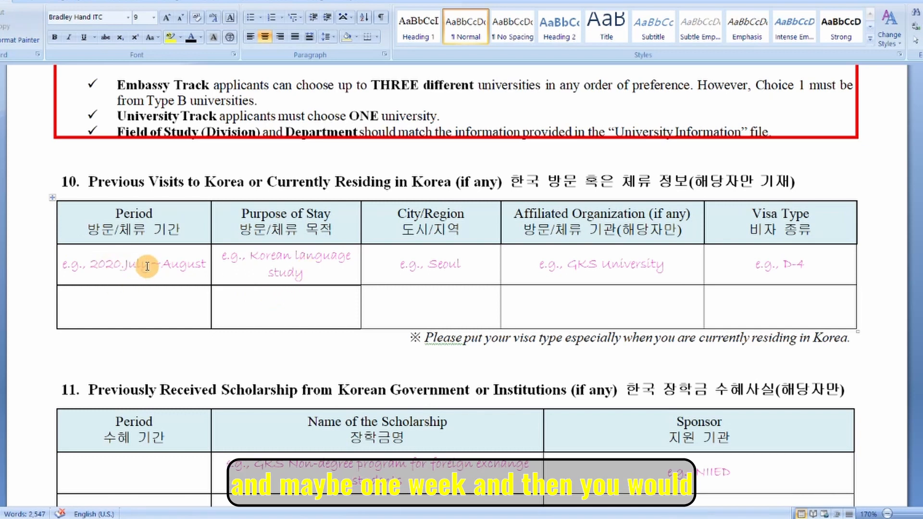
left_click_drag(304, 273, 245, 252)
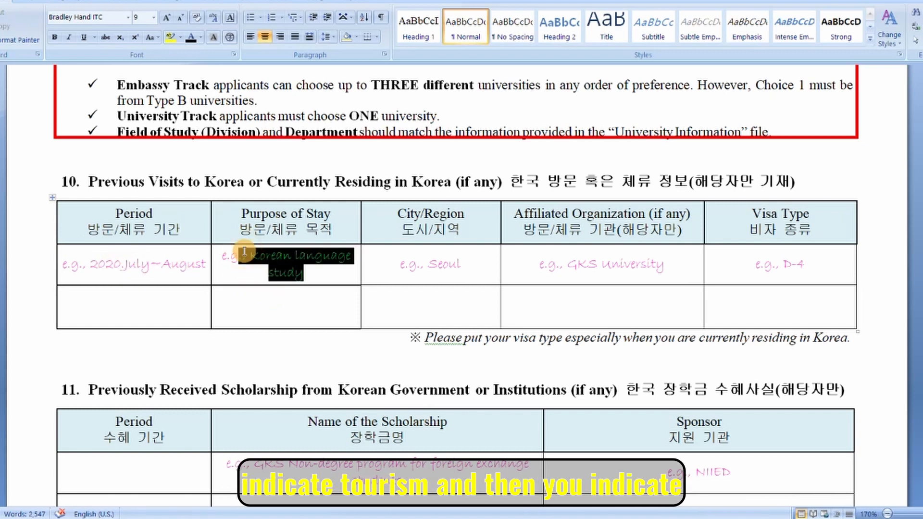
left_click(464, 266)
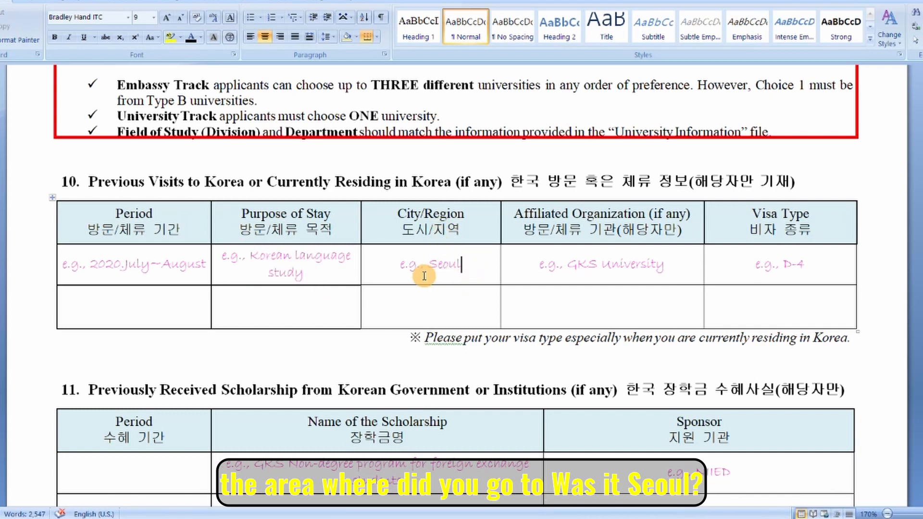
left_click_drag(463, 264, 435, 263)
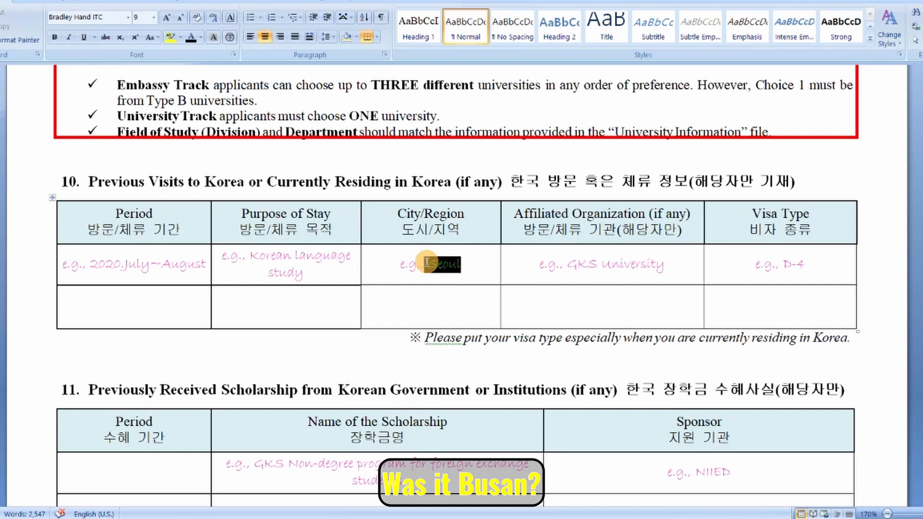
left_click(484, 338)
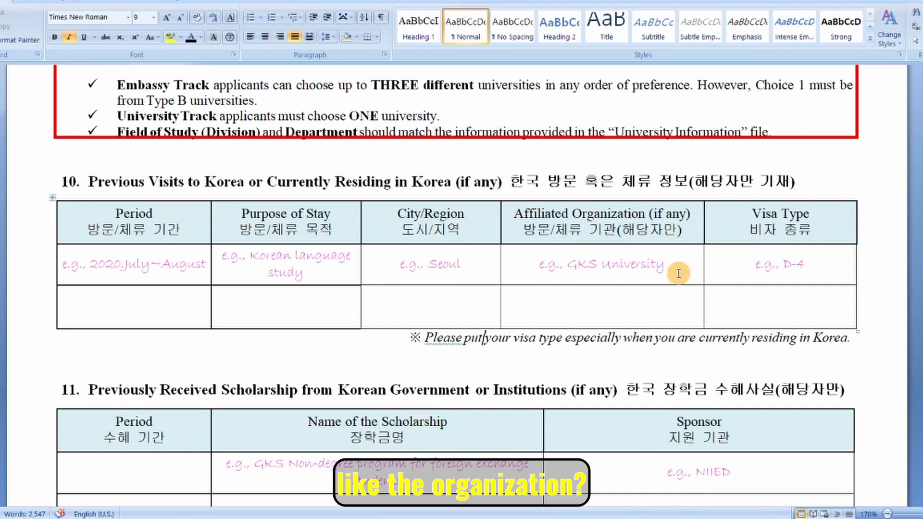
left_click_drag(678, 271, 555, 264)
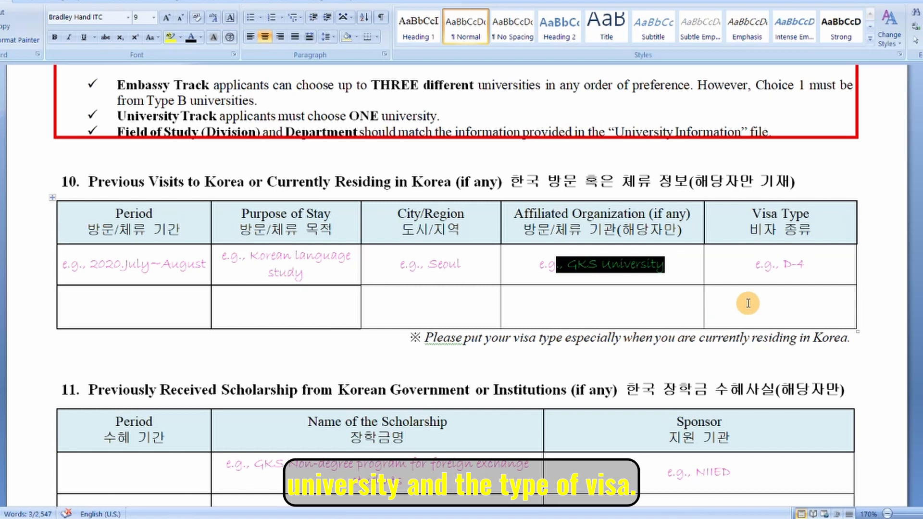
left_click_drag(814, 263, 772, 265)
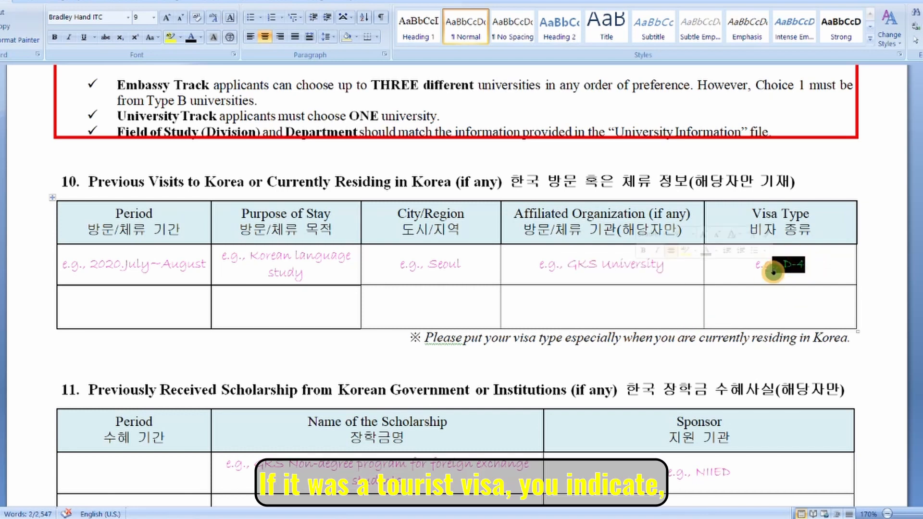
left_click(810, 262)
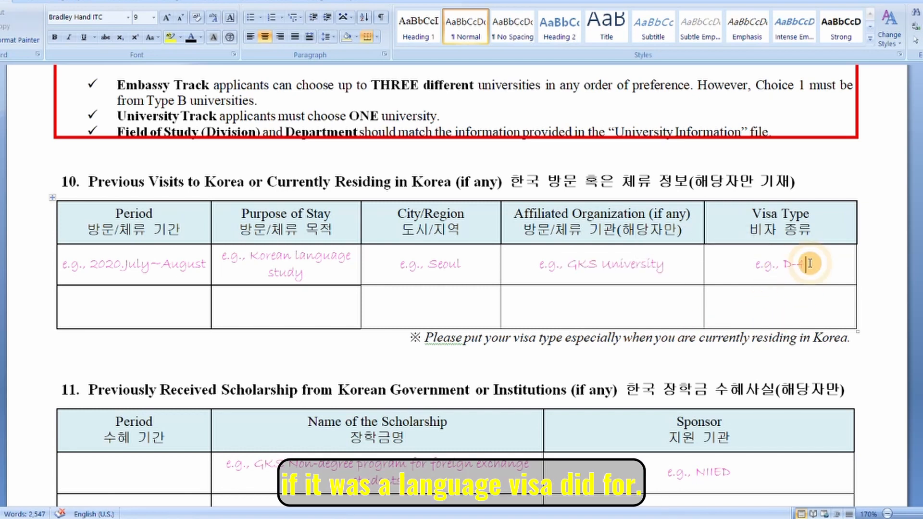
left_click_drag(816, 267, 780, 266)
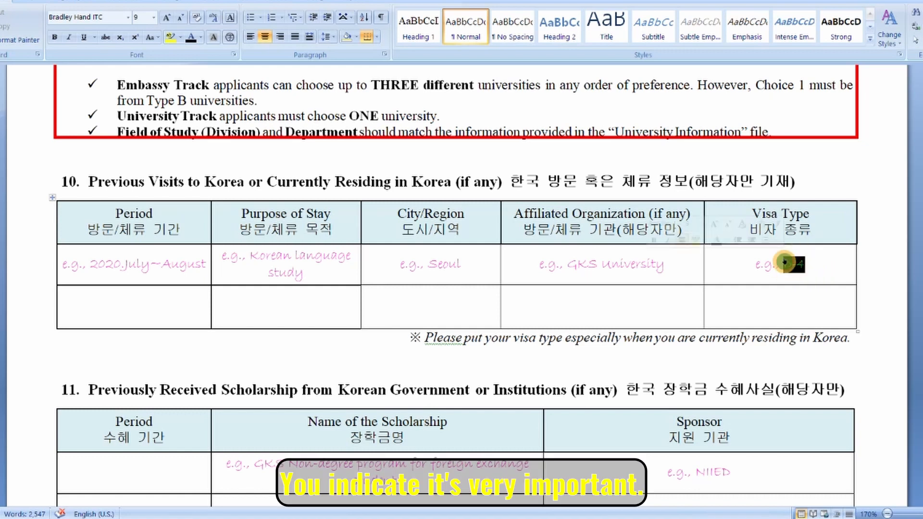
left_click(771, 314)
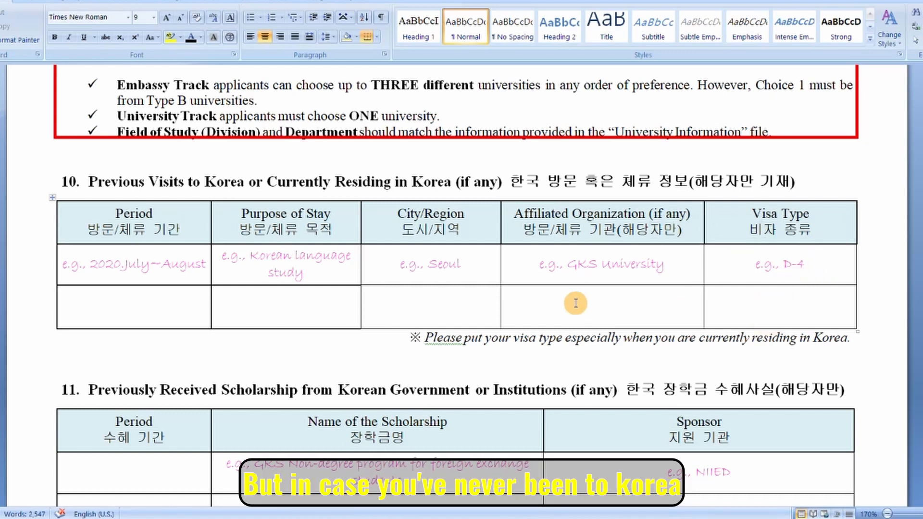
left_click_drag(817, 303, 136, 222)
Select the scholarship table's example cells, then scroll down to the declaration's Date, Full Name and Signature lines.
scroll(337, 337, "down", 3)
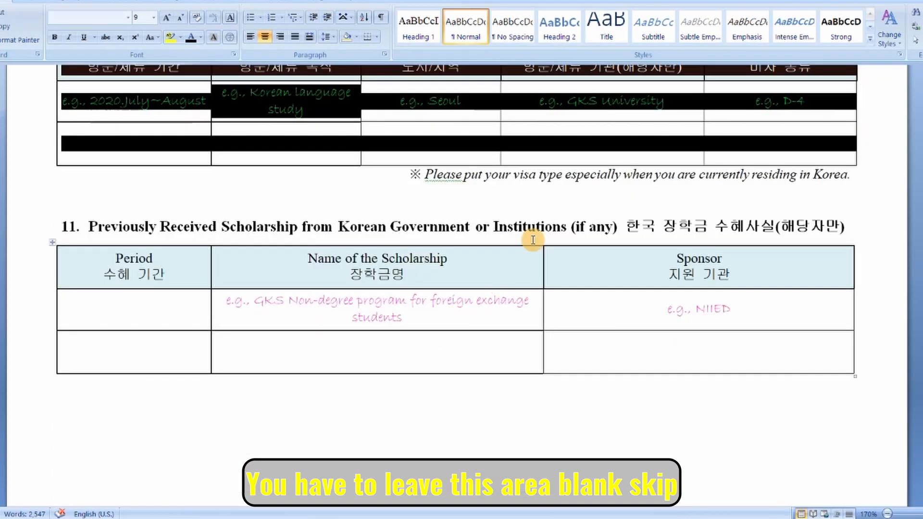
left_click(550, 204)
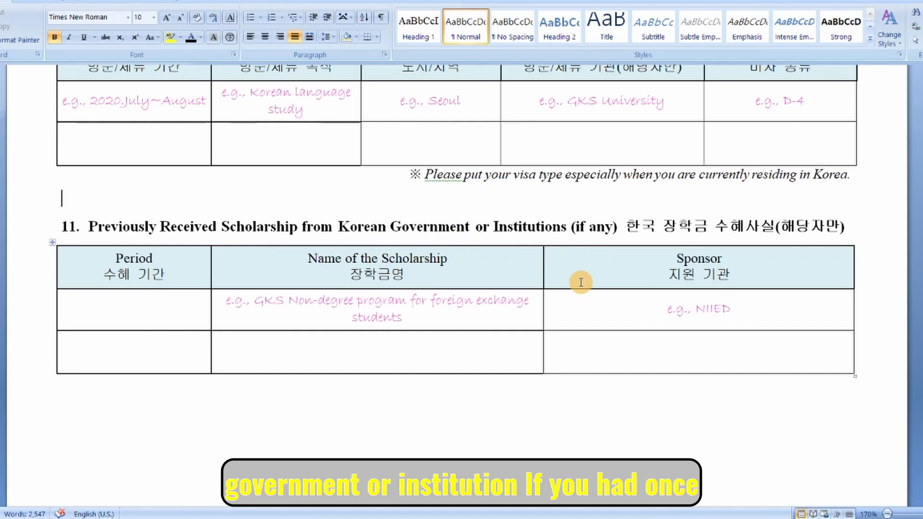
left_click_drag(814, 305, 221, 330)
scroll(373, 386, "down", 3)
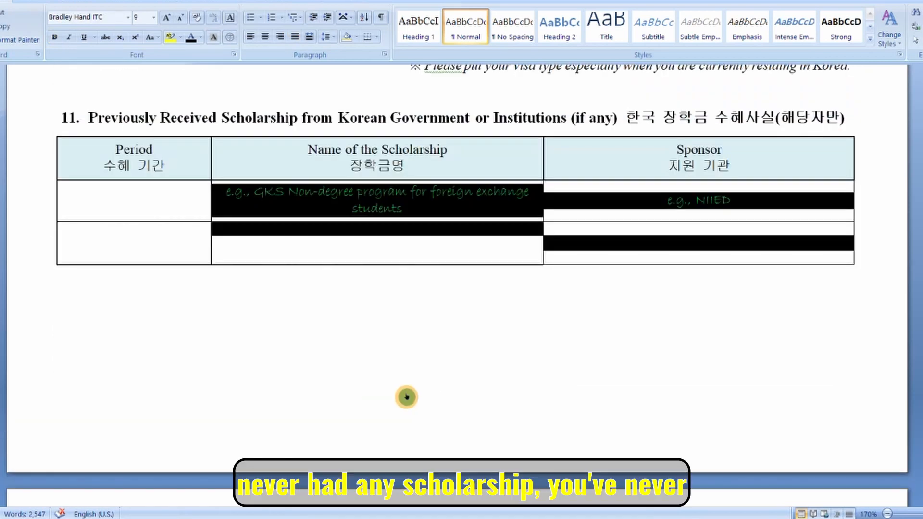
scroll(406, 397, "down", 8)
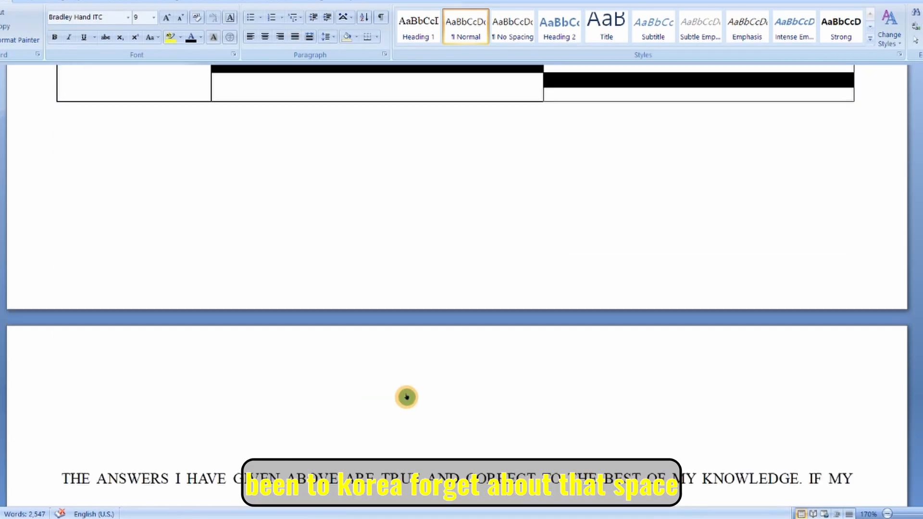
scroll(406, 394, "down", 1)
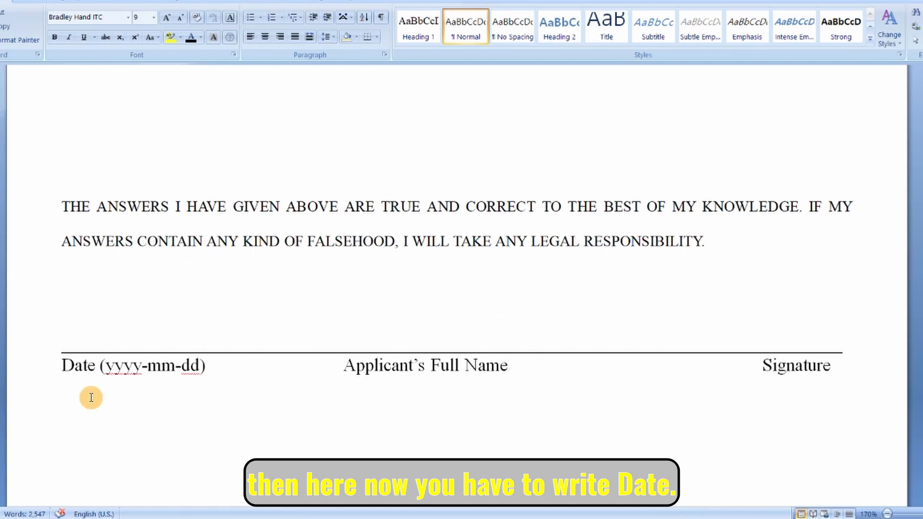
Write 2023-09-16 above the Date label and the applicant's full name above Applicant's Full Name.
left_click(72, 333)
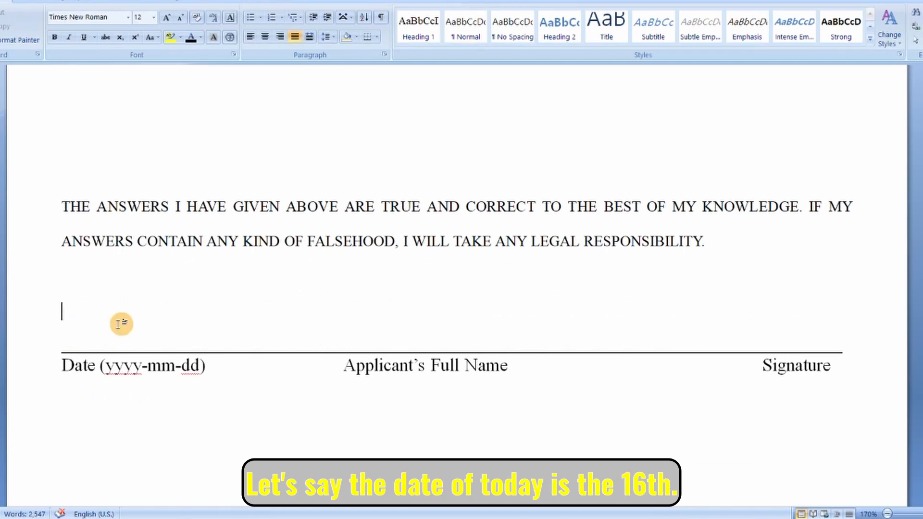
type("2023-09-16")
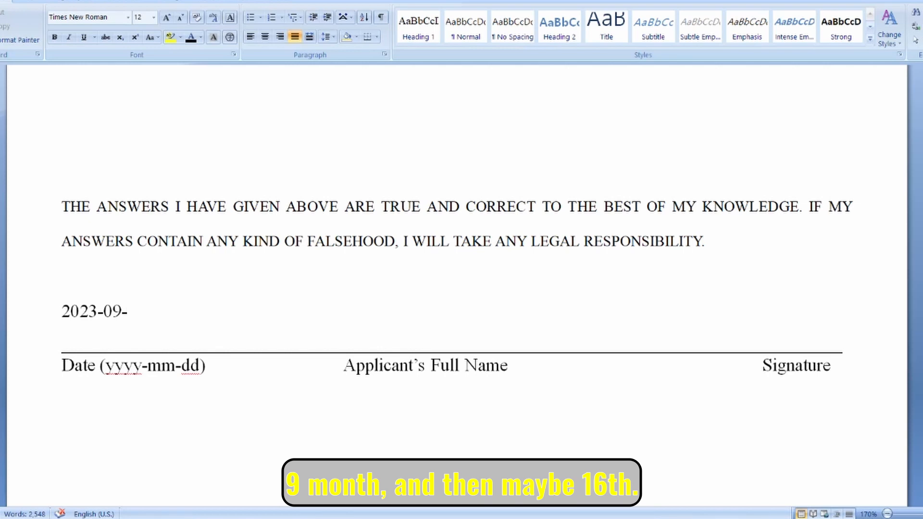
left_click(441, 321)
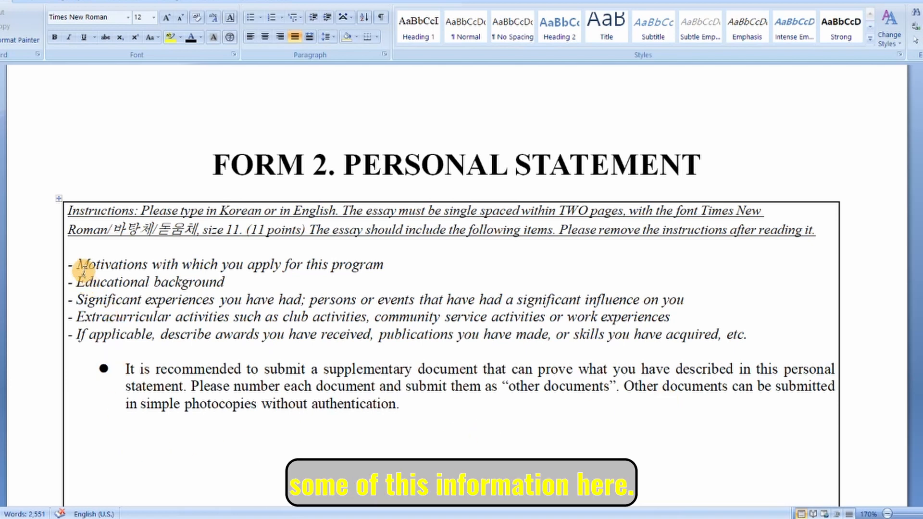
Select Form 2's five essay topic lines and mark the spot above its Date line.
left_click_drag(77, 264, 758, 347)
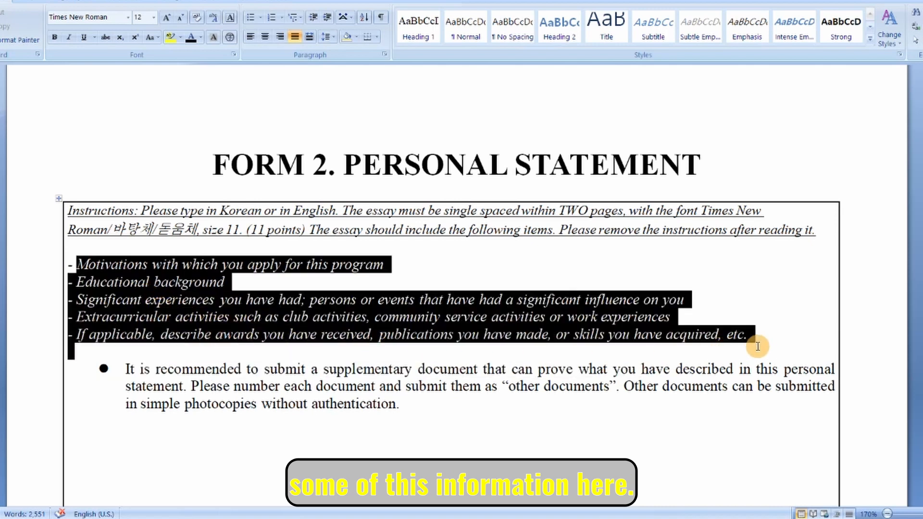
scroll(591, 393, "down", 13)
scroll(590, 393, "up", 13)
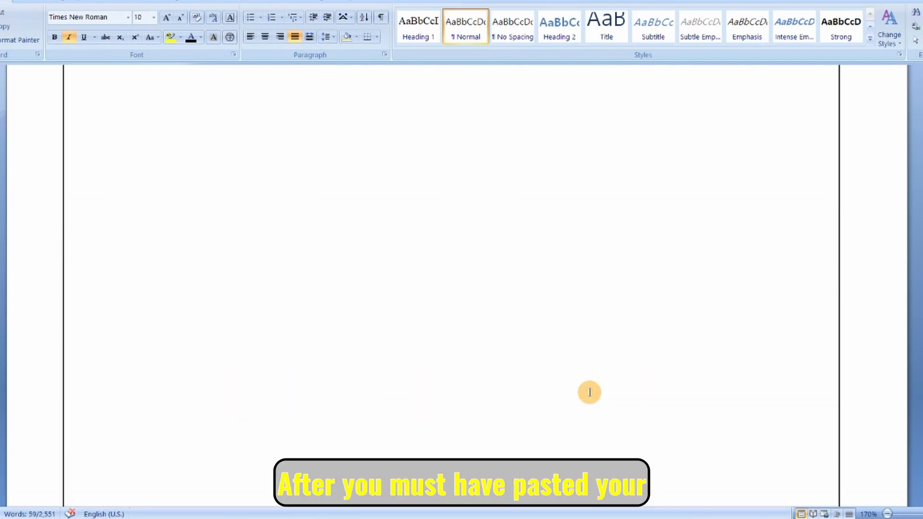
scroll(590, 389, "up", 2)
scroll(398, 356, "down", 12)
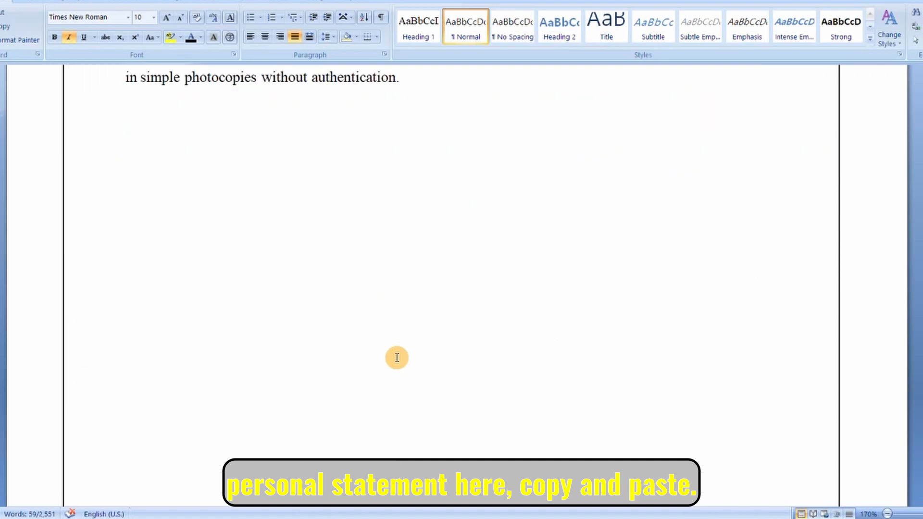
scroll(397, 358, "down", 5)
left_click(96, 269)
left_click(813, 280)
Scroll through Form 3, marking above its Date line, down to Form 4's Recommendation Letter.
scroll(529, 298, "down", 10)
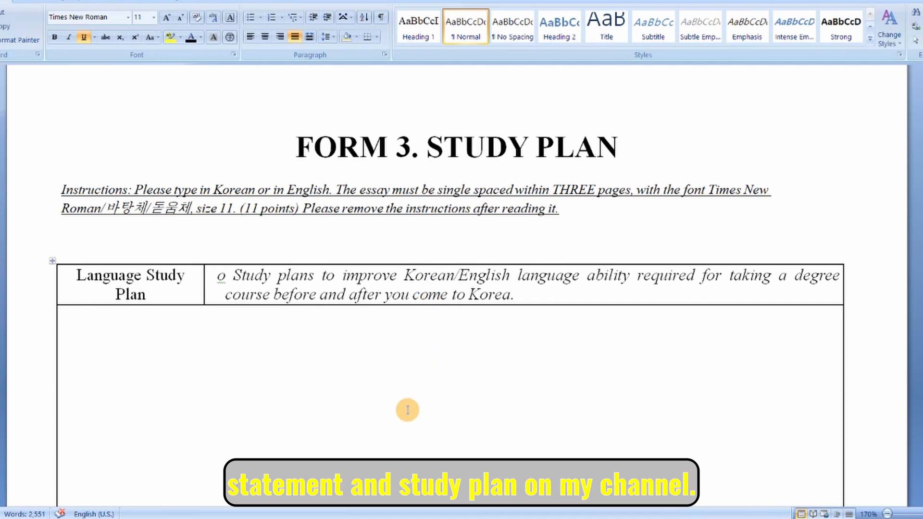
scroll(408, 409, "down", 3)
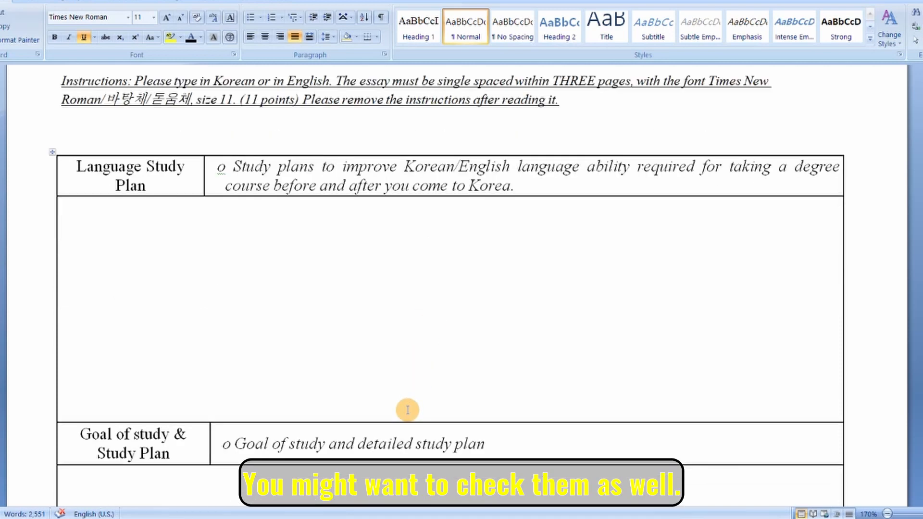
scroll(407, 410, "down", 2)
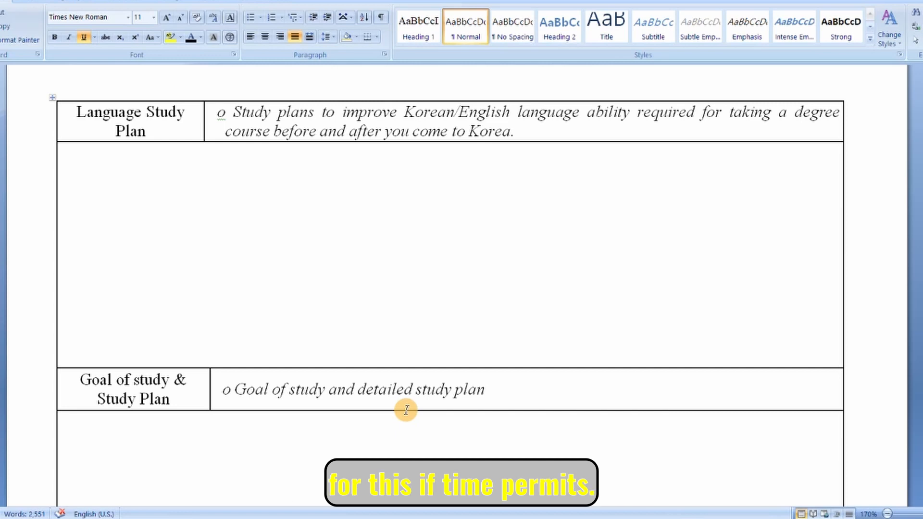
scroll(406, 410, "down", 10)
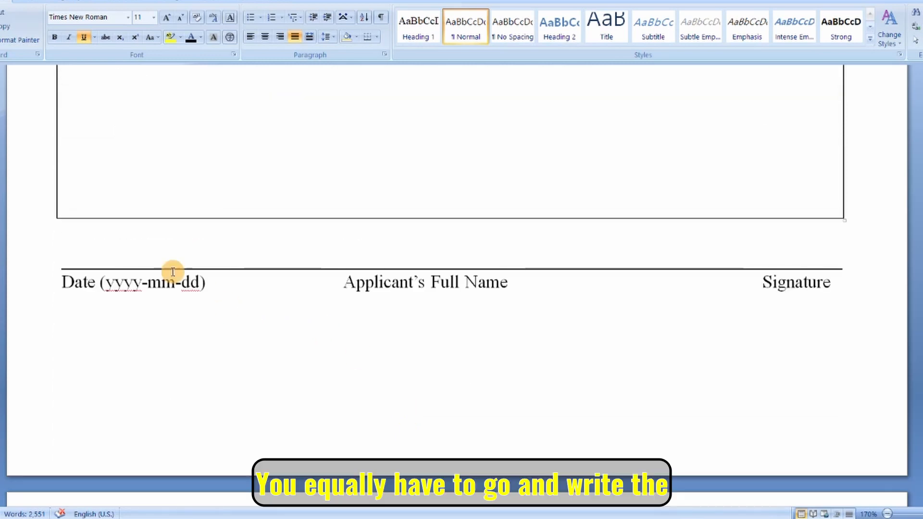
left_click(100, 242)
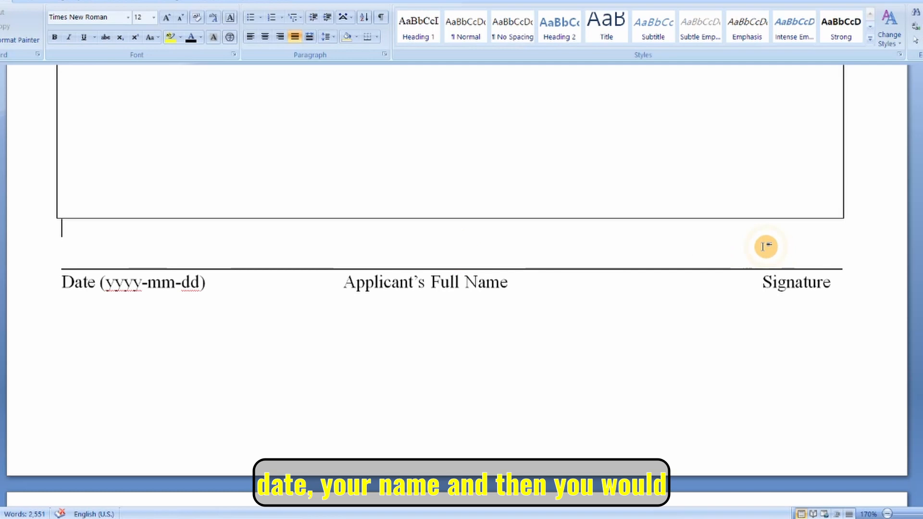
scroll(773, 245, "down", 5)
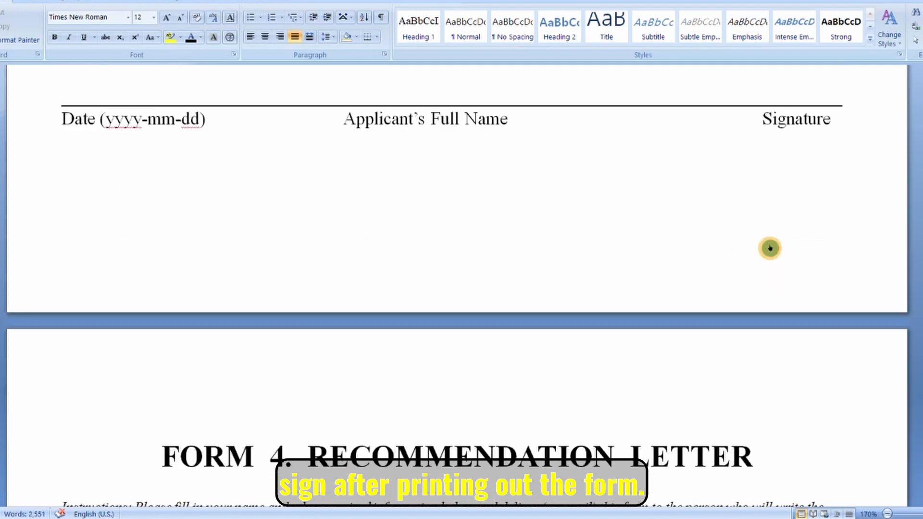
scroll(771, 249, "down", 4)
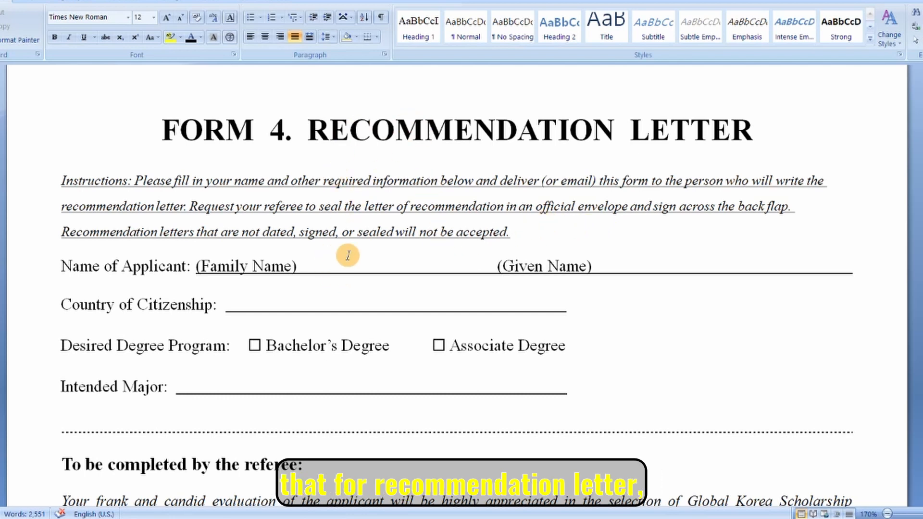
Enter YOUR NAMES on the Family Name line and NIGERIA as Country of Citizenship.
left_click(342, 273)
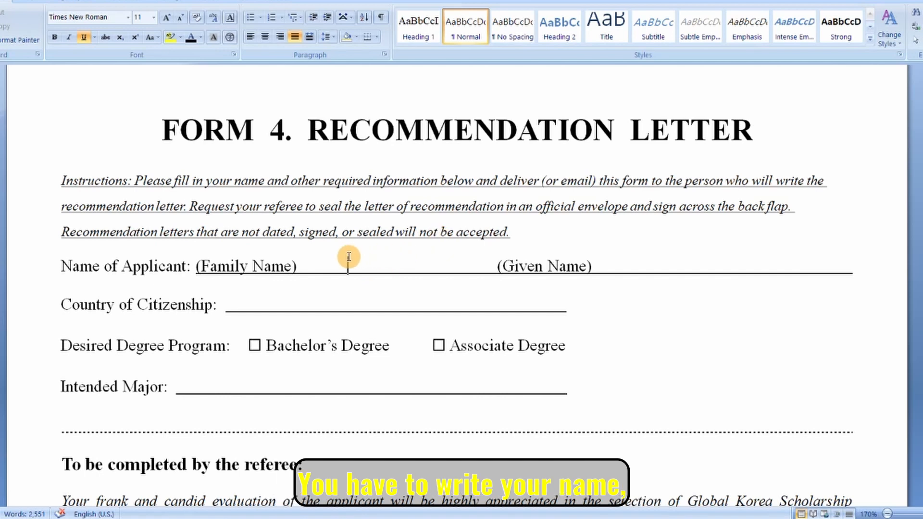
type("YOUR NAMES")
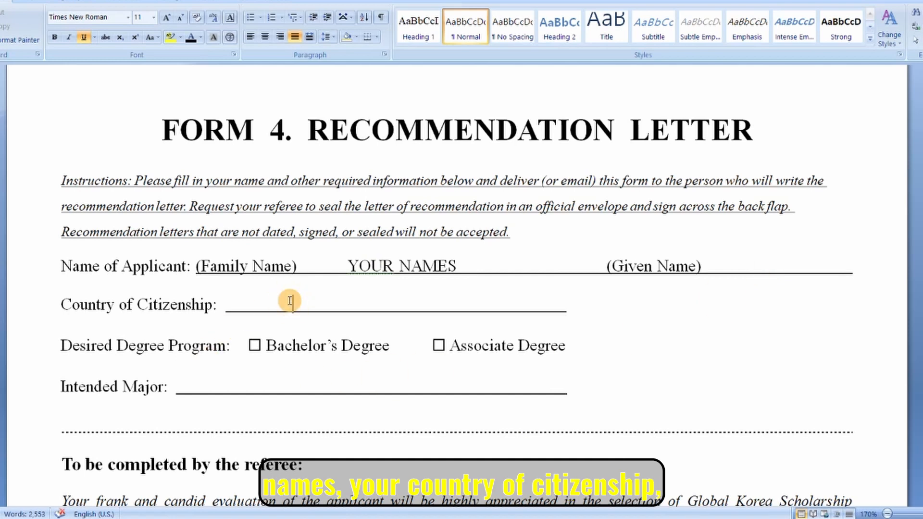
left_click(290, 301)
type("NIGERIA")
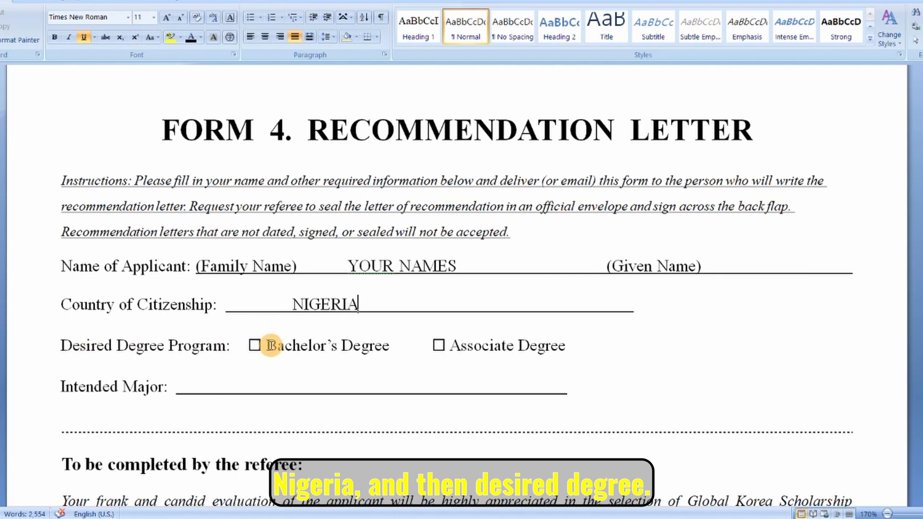
Tick the Bachelor's Degree box with a pasted checked-box symbol and place the cursor on the Intended Major line.
double_click(255, 344)
left_click(280, 349)
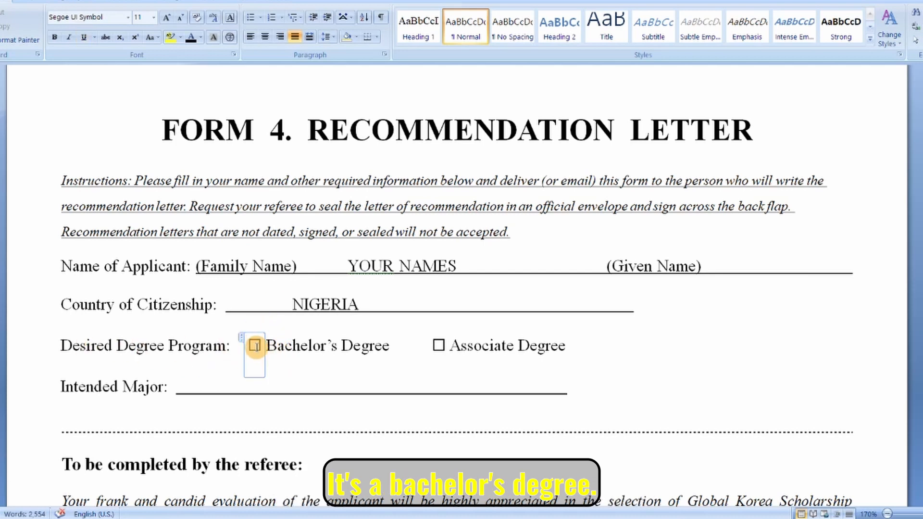
type("☑")
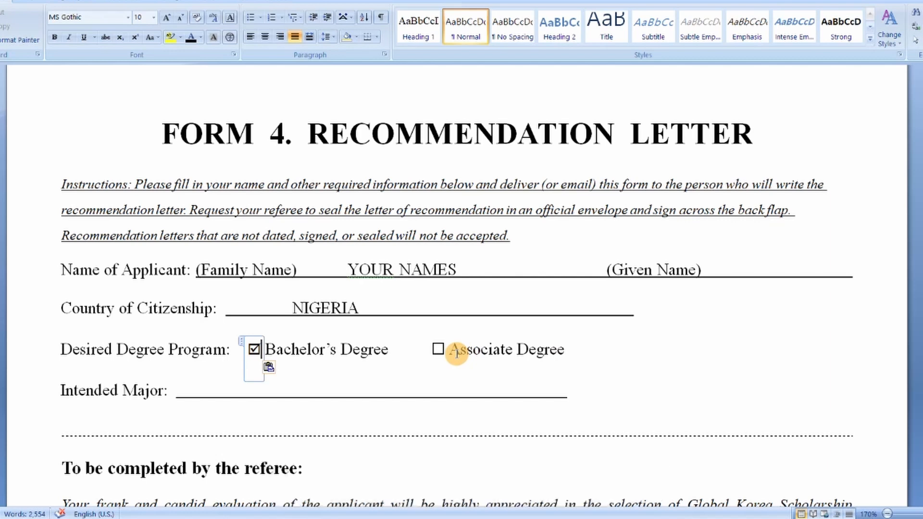
left_click(304, 388)
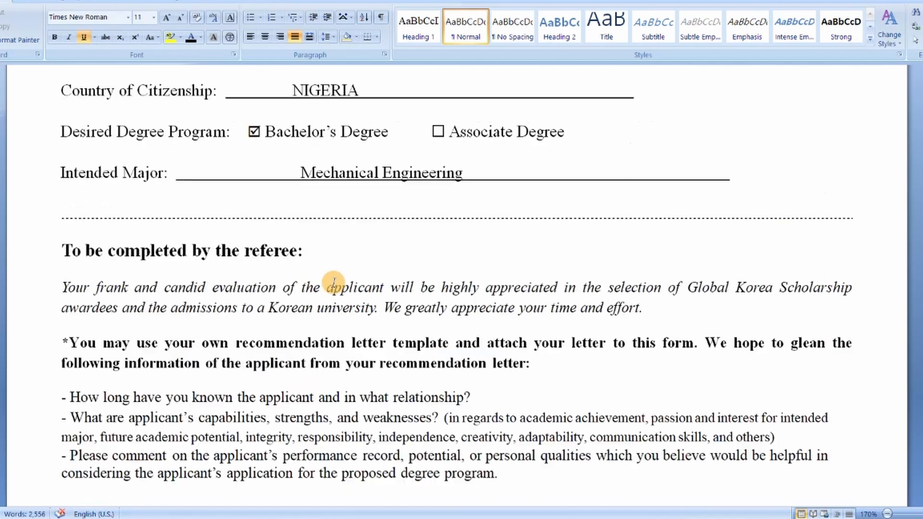
scroll(356, 282, "up", 1)
scroll(385, 282, "up", 2)
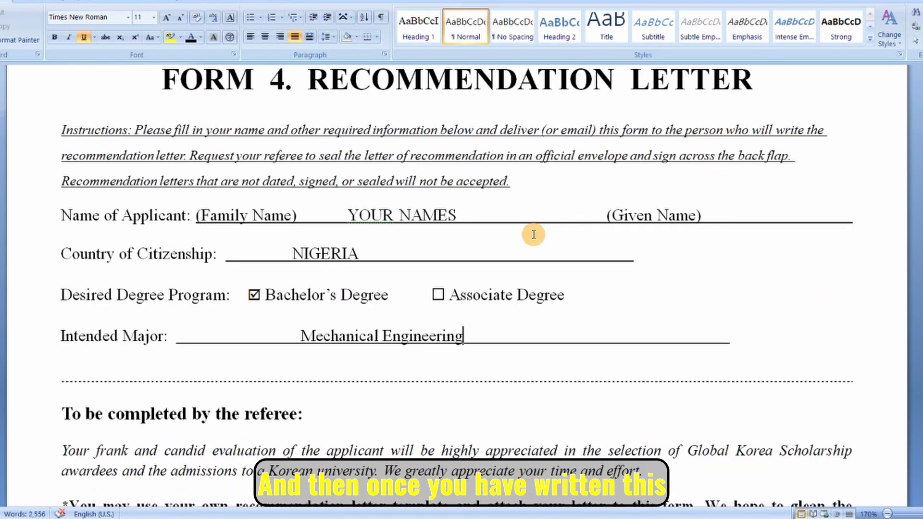
scroll(575, 290, "down", 2)
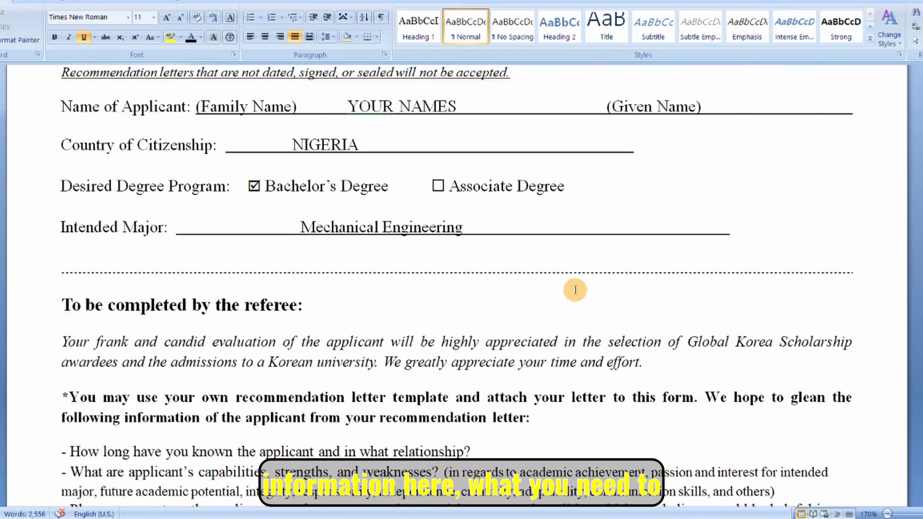
scroll(576, 290, "down", 2)
scroll(575, 290, "down", 1)
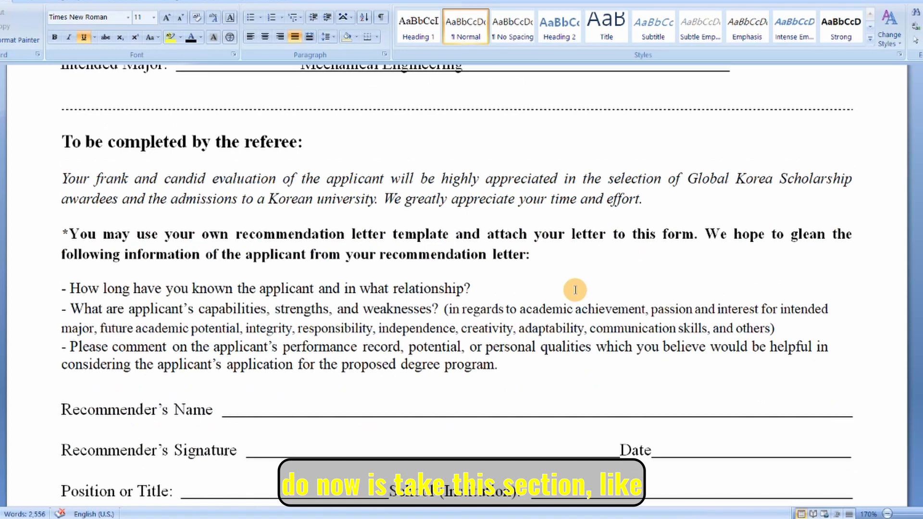
scroll(576, 290, "up", 7)
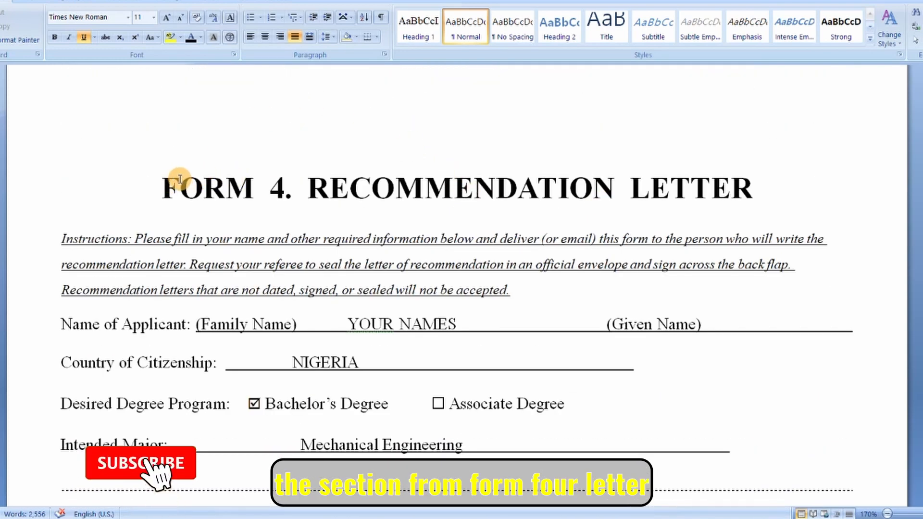
scroll(298, 187, "down", 9)
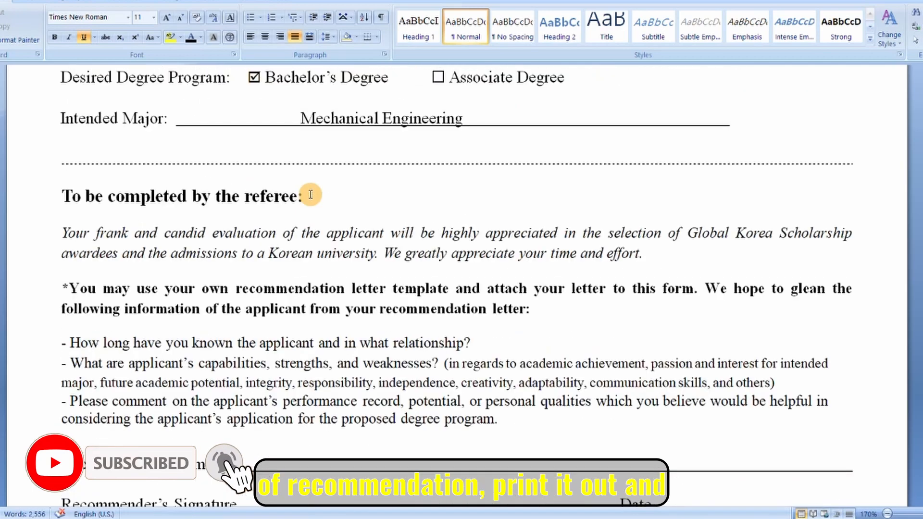
scroll(310, 195, "down", 4)
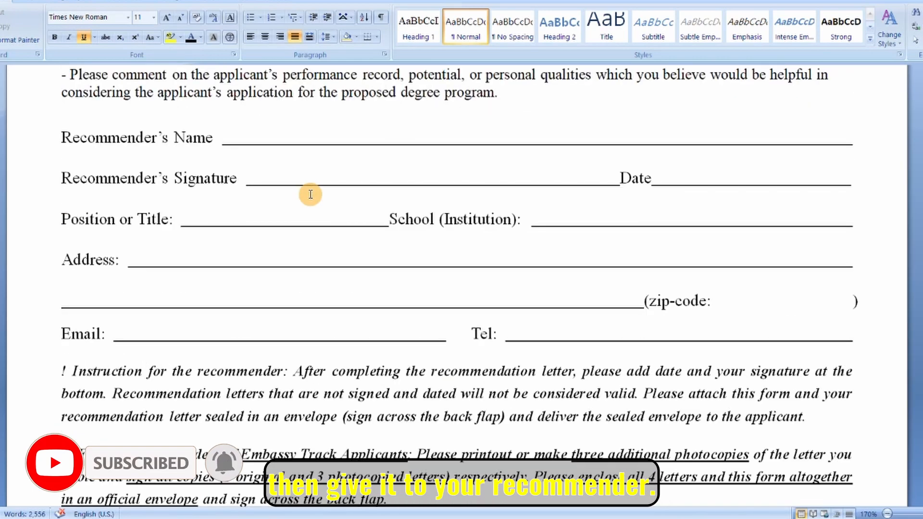
scroll(310, 194, "up", 6)
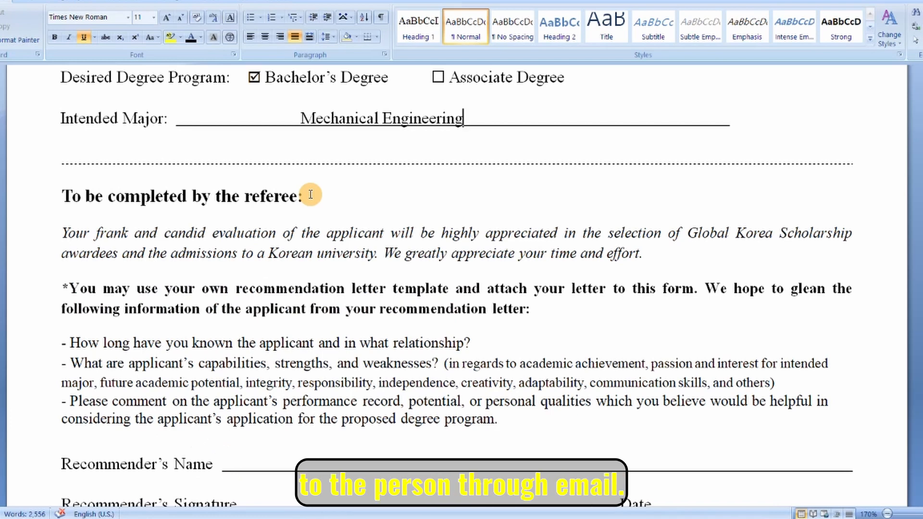
scroll(310, 194, "down", 7)
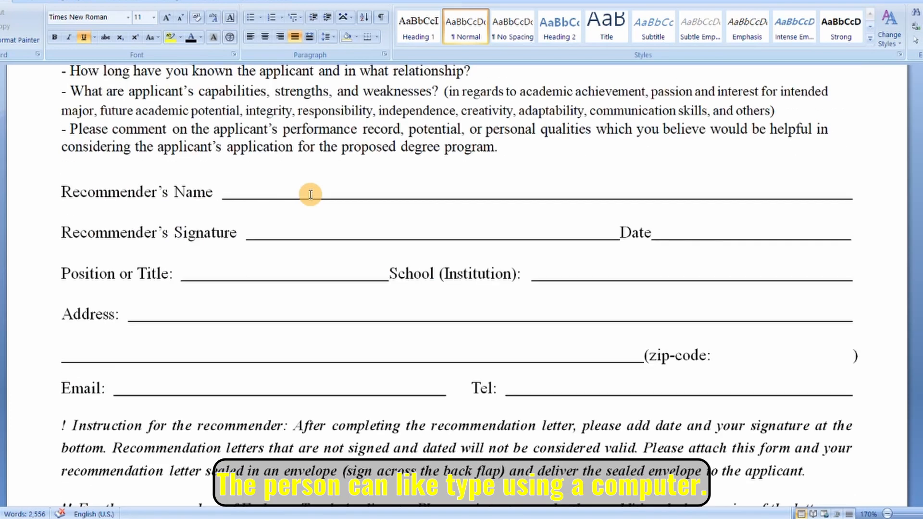
scroll(311, 194, "up", 5)
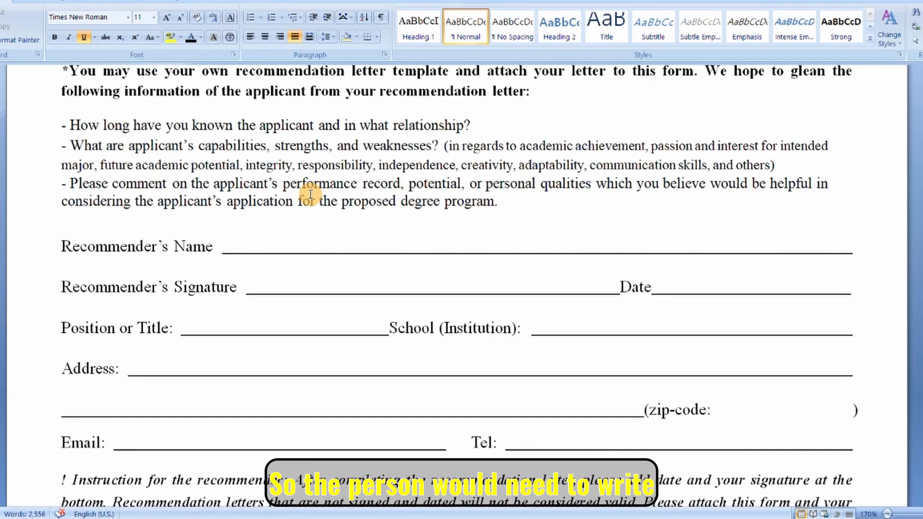
left_click(249, 246)
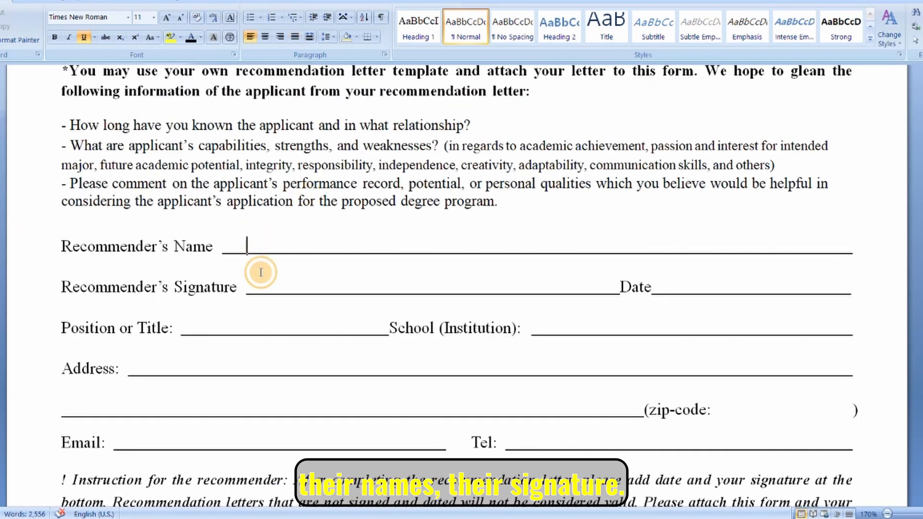
left_click(285, 285)
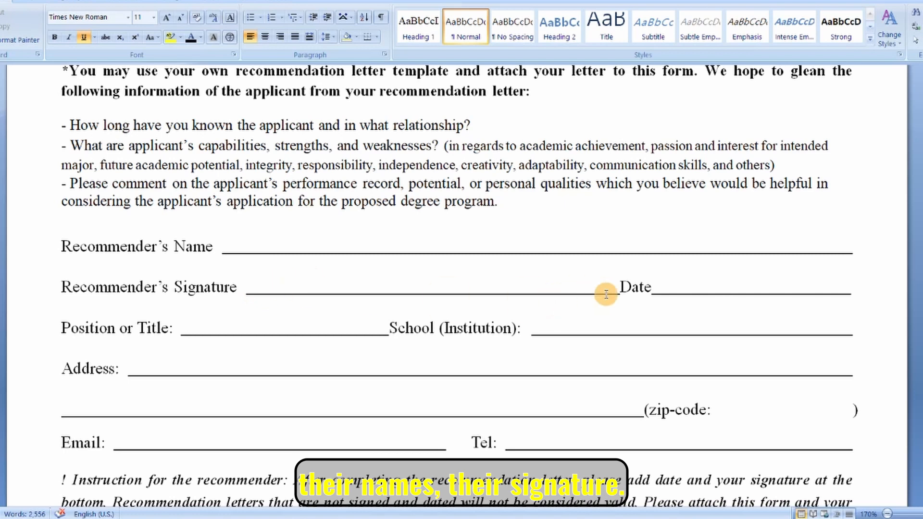
left_click(710, 284)
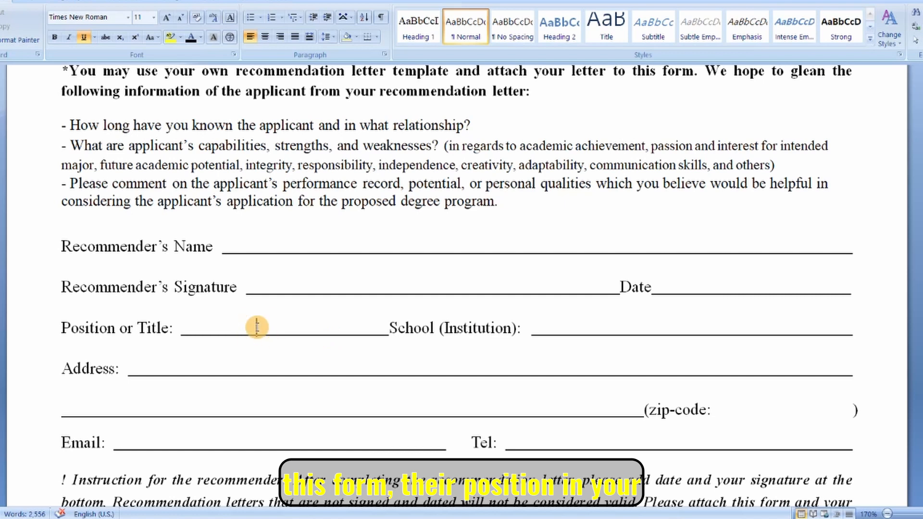
left_click(632, 327)
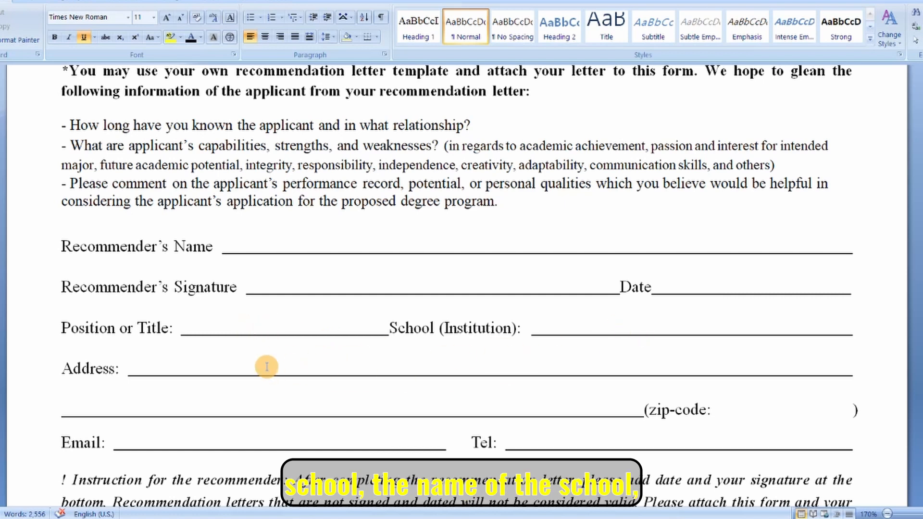
left_click(196, 367)
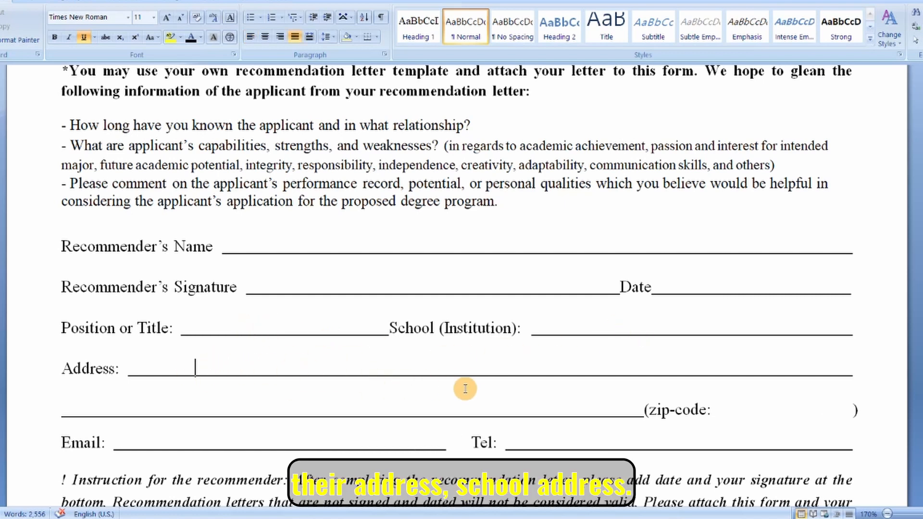
scroll(465, 389, "down", 1)
left_click(580, 356)
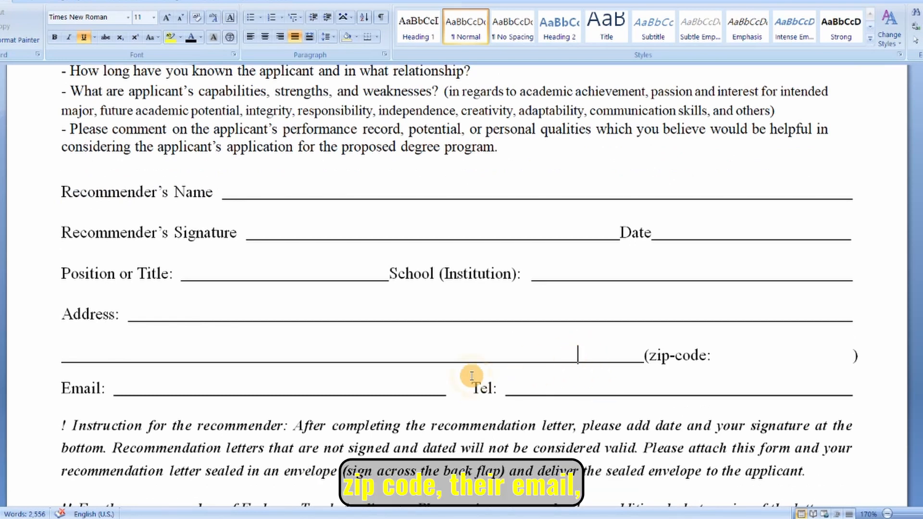
left_click(256, 387)
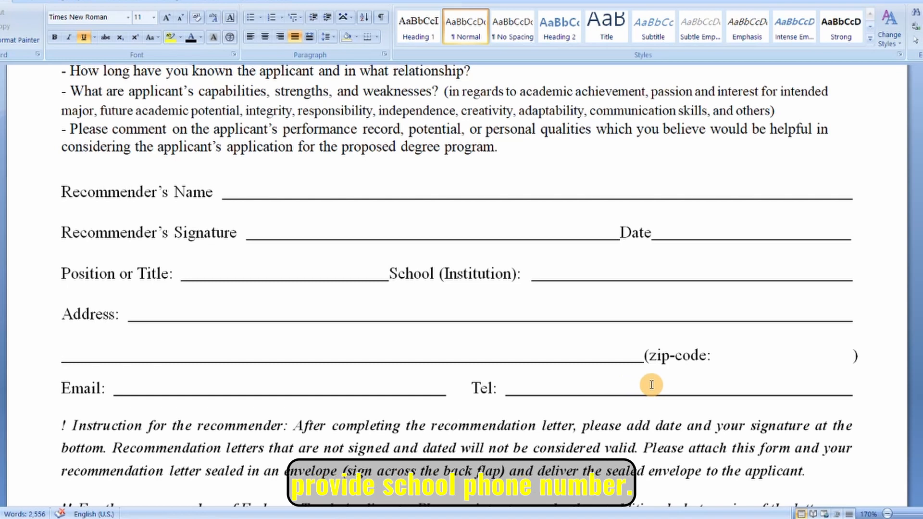
scroll(651, 386, "down", 3)
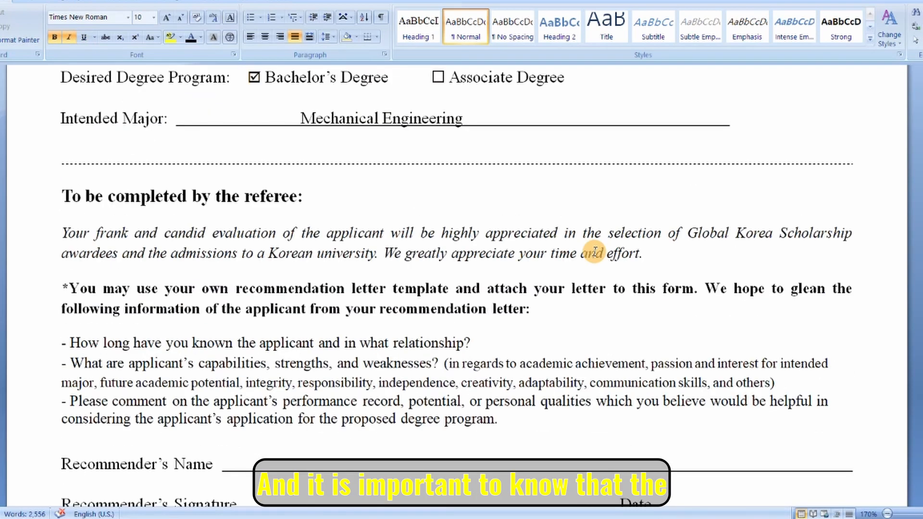
scroll(595, 251, "down", 1)
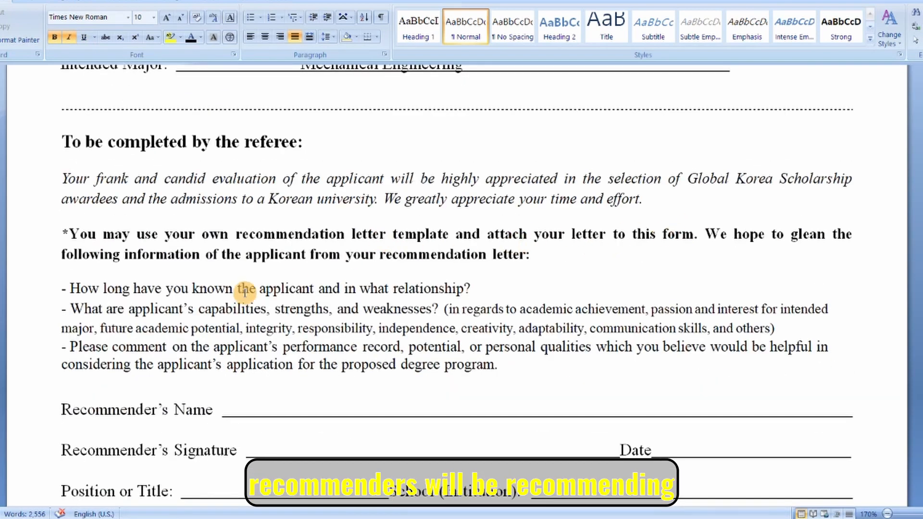
Add "Recommend you here by answering the questions above." on a new line after the last referee question.
left_click_drag(72, 289, 485, 366)
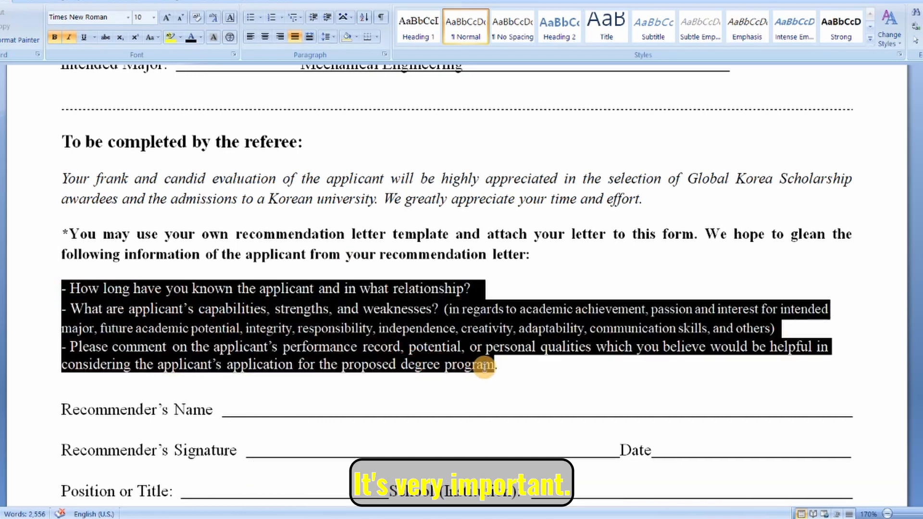
left_click(656, 310)
left_click(552, 375)
left_click(538, 367)
key("Return")
type("re")
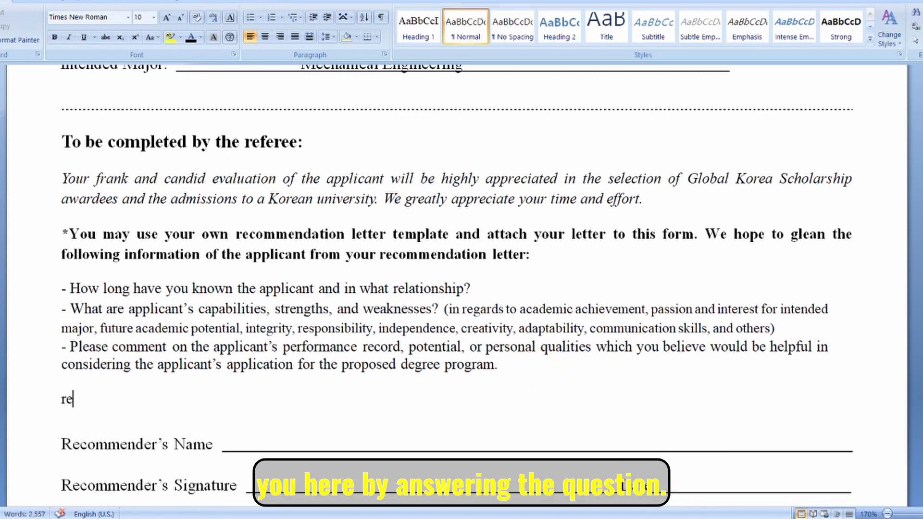
type("commend you here by a")
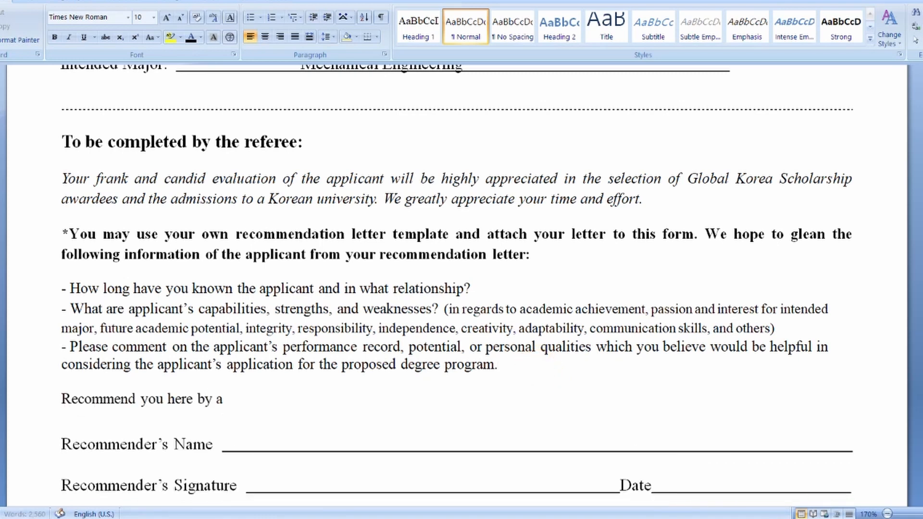
type("nswering yhe questions a")
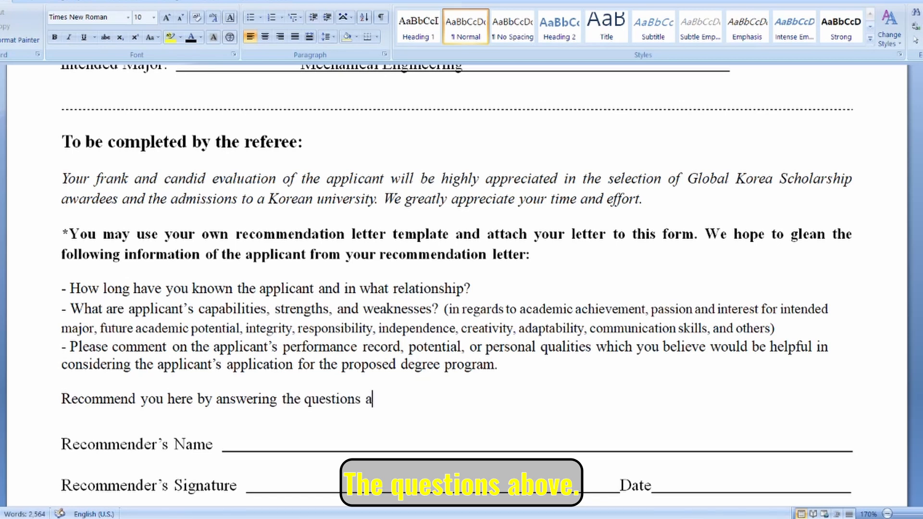
type("bove.")
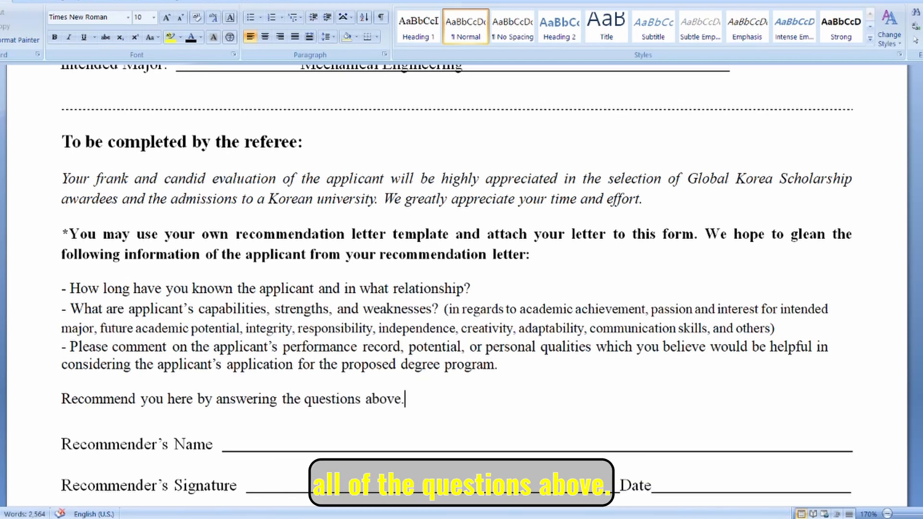
scroll(544, 377, "down", 2)
left_click_drag(430, 300, 79, 188)
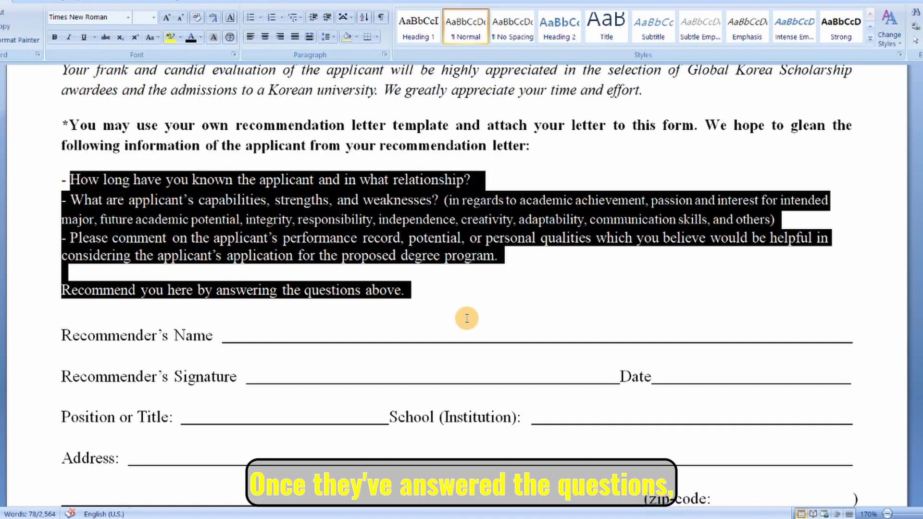
Go over the Recommender's Name, Position, School, Date and Signature lines.
left_click(474, 291)
left_click(262, 335)
left_click(276, 417)
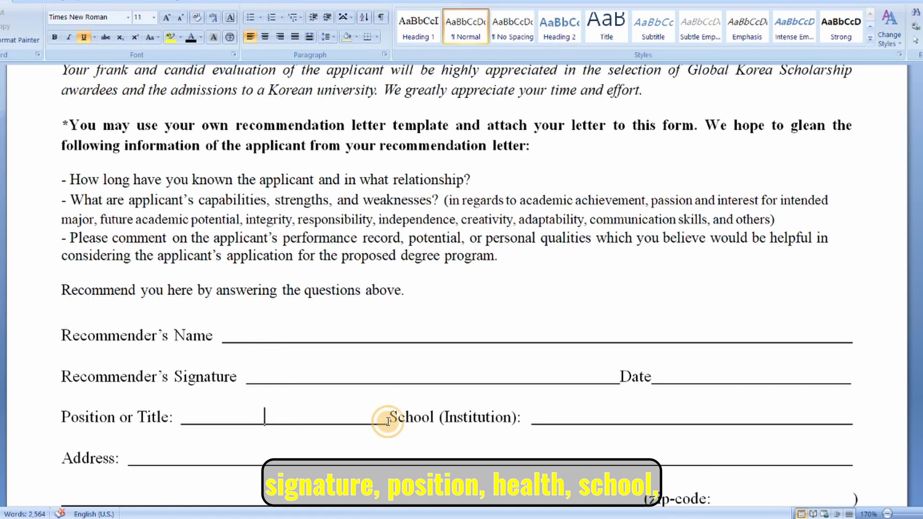
left_click(648, 417)
scroll(465, 405, "down", 3)
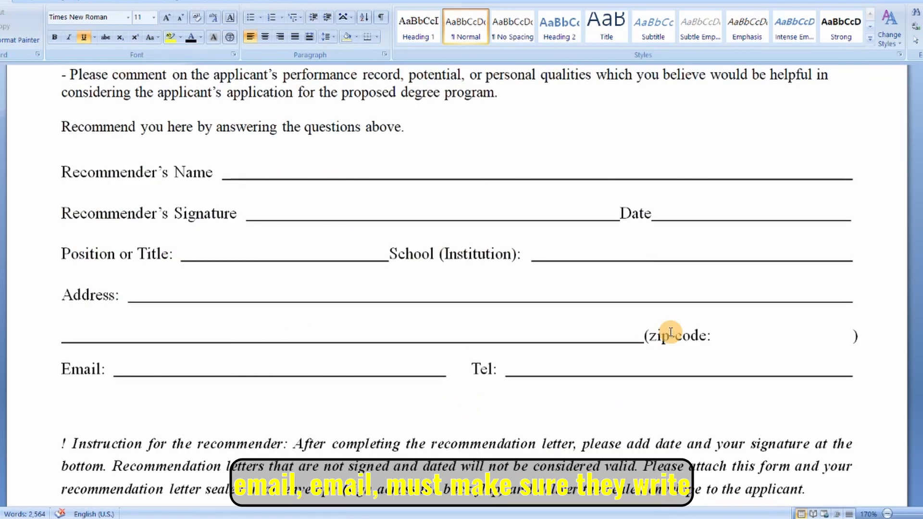
scroll(596, 375, "up", 1)
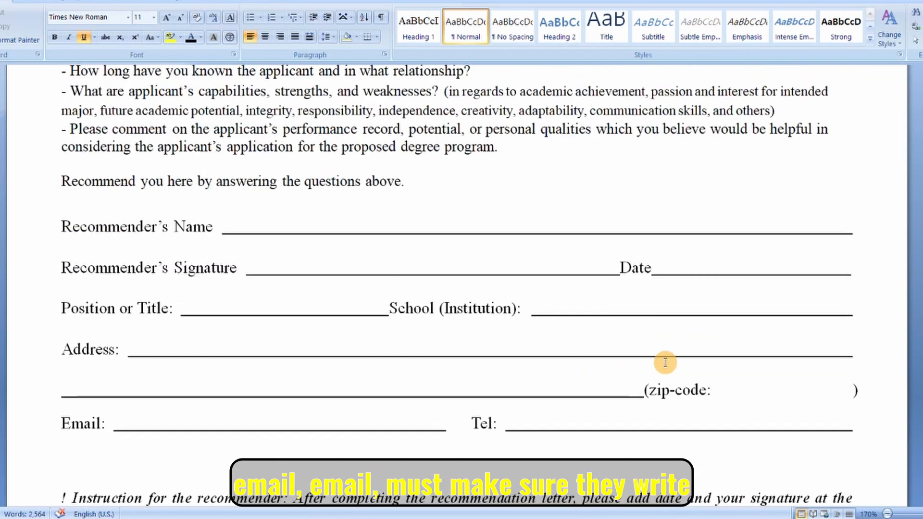
left_click(709, 264)
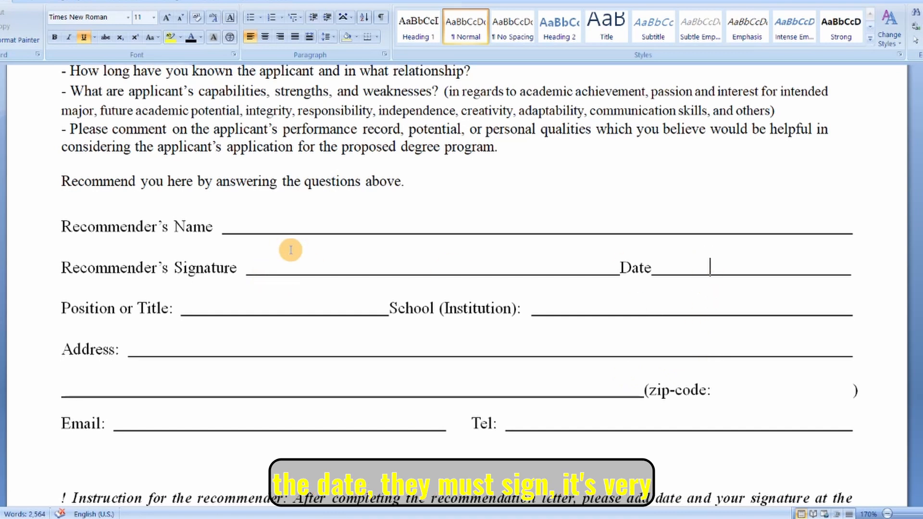
left_click(338, 265)
Select the whole "! Instruction for the recommender" paragraph.
scroll(389, 273, "down", 1)
scroll(388, 272, "down", 2)
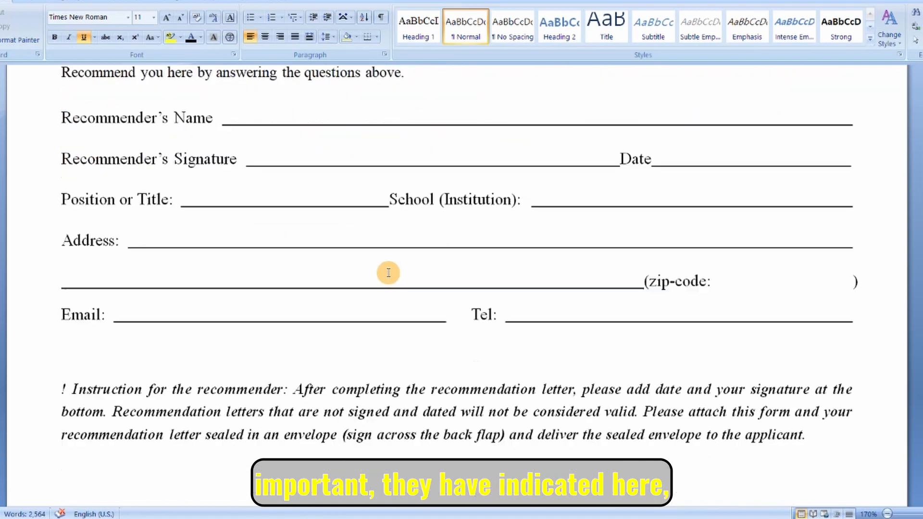
left_click_drag(62, 324, 641, 371)
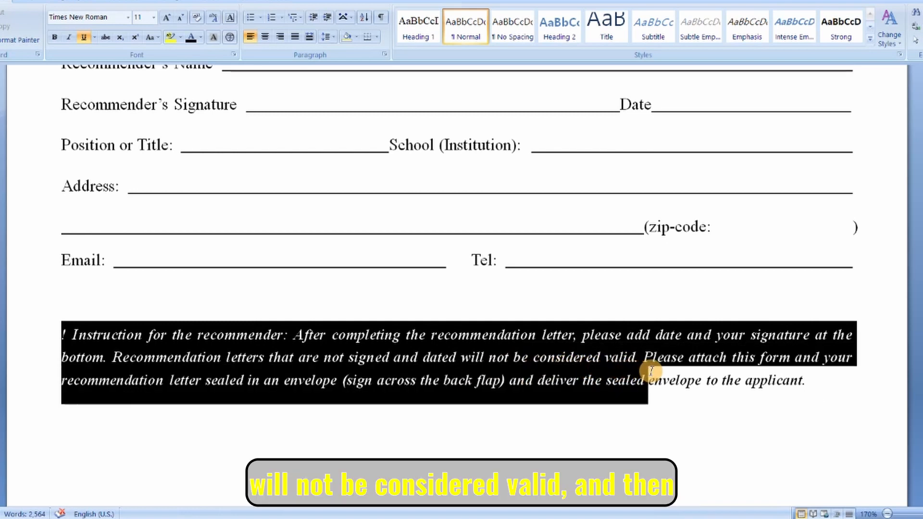
left_click_drag(652, 370, 769, 391)
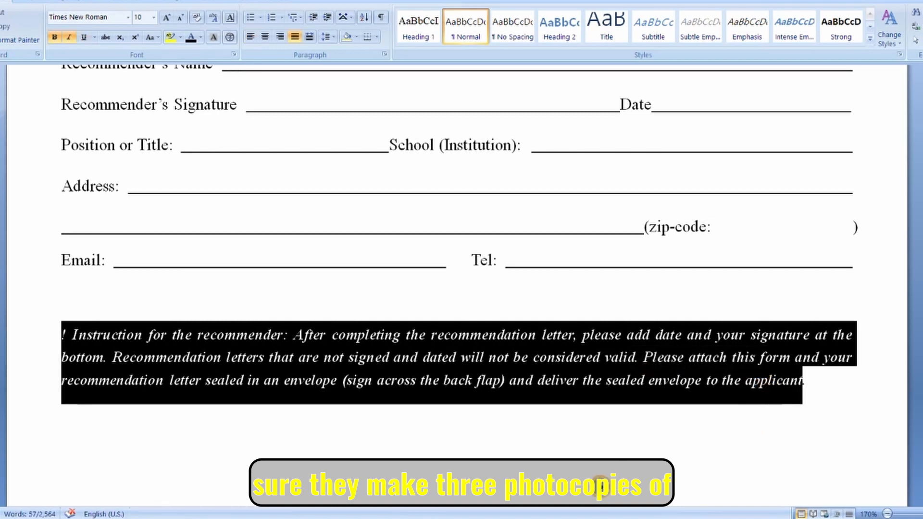